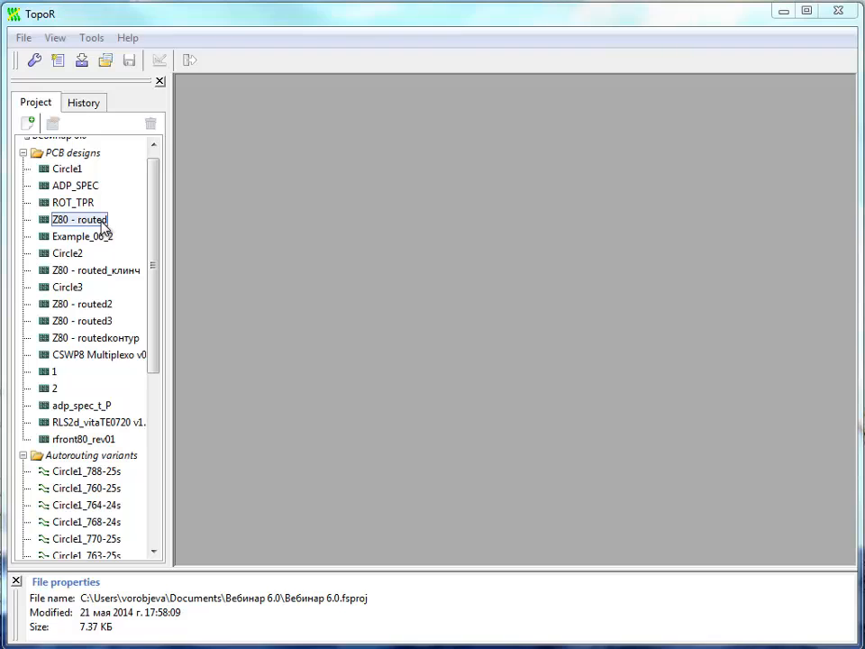
Open the Z80 - routed PCB design from the project and show the whole board.
{"action": "left_click", "coordinate": [101, 222]}
{"action": "double_click", "coordinate": [102, 222]}
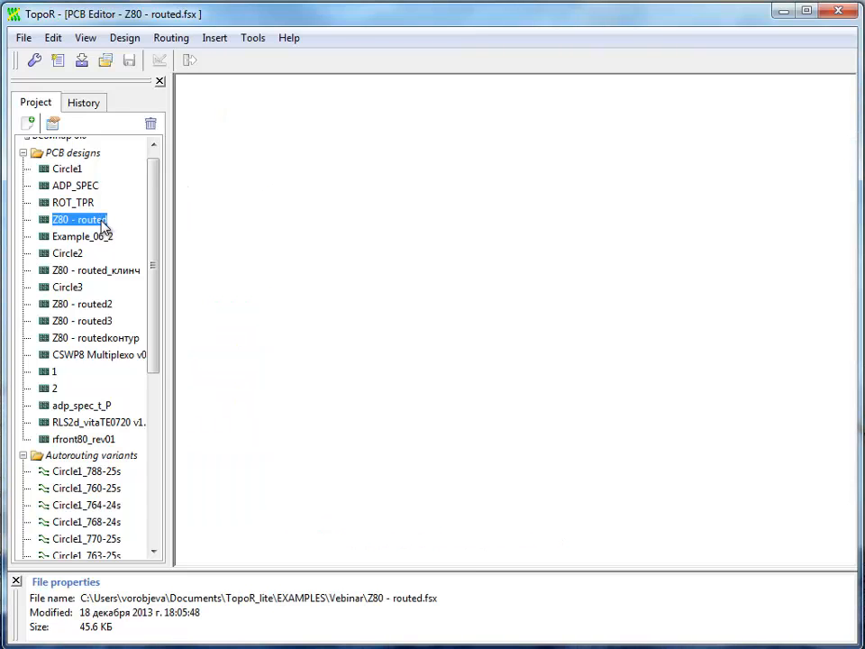
{"action": "scroll", "coordinate": [360, 351], "scroll_direction": "down", "scroll_amount": 3}
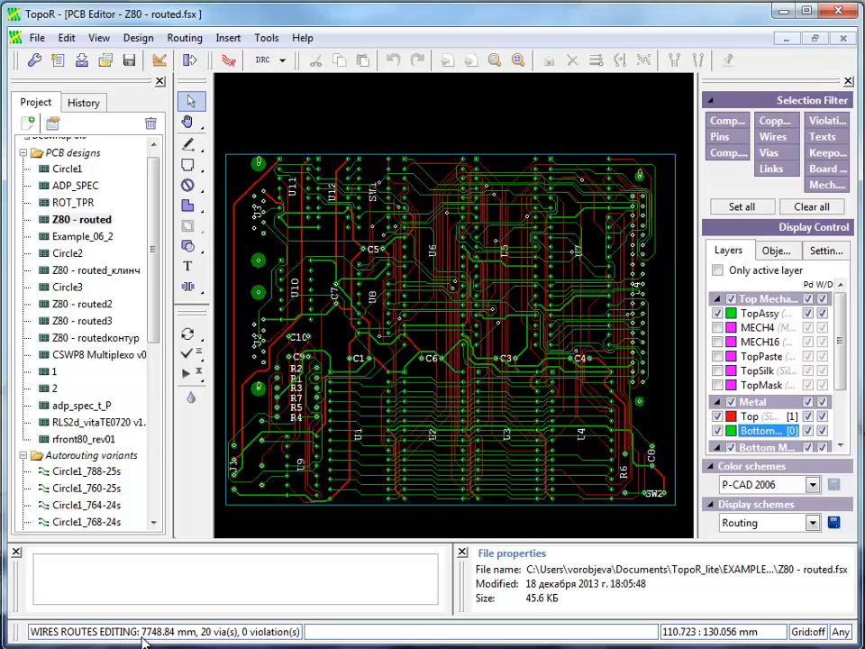
Select the full PA3 wire at connector J4 and the full D3 wire at U7 to examine their detours.
{"action": "middle_click_drag", "start_coordinate": [651, 240], "coordinate": [582, 291]}
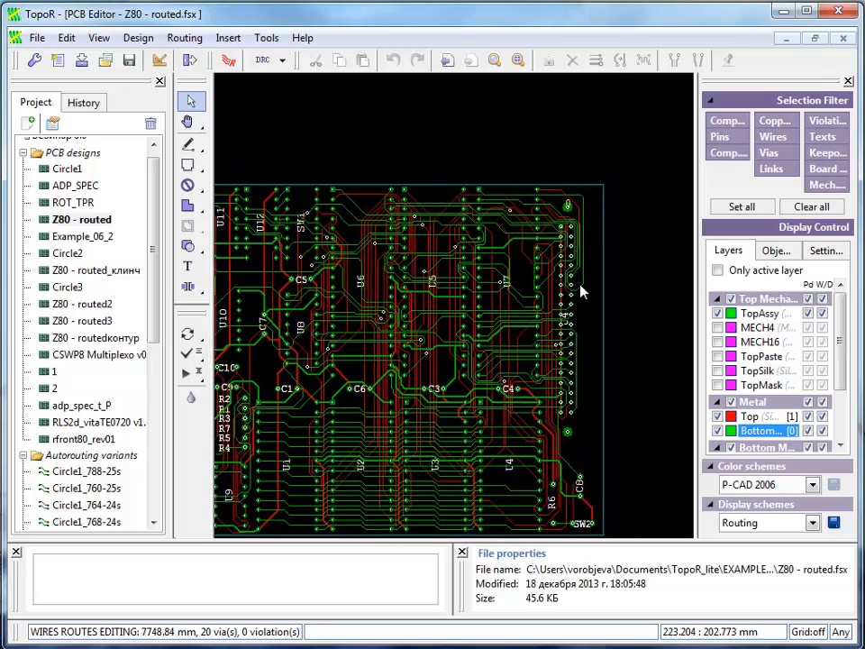
{"action": "scroll", "coordinate": [581, 291], "scroll_direction": "up", "scroll_amount": 5}
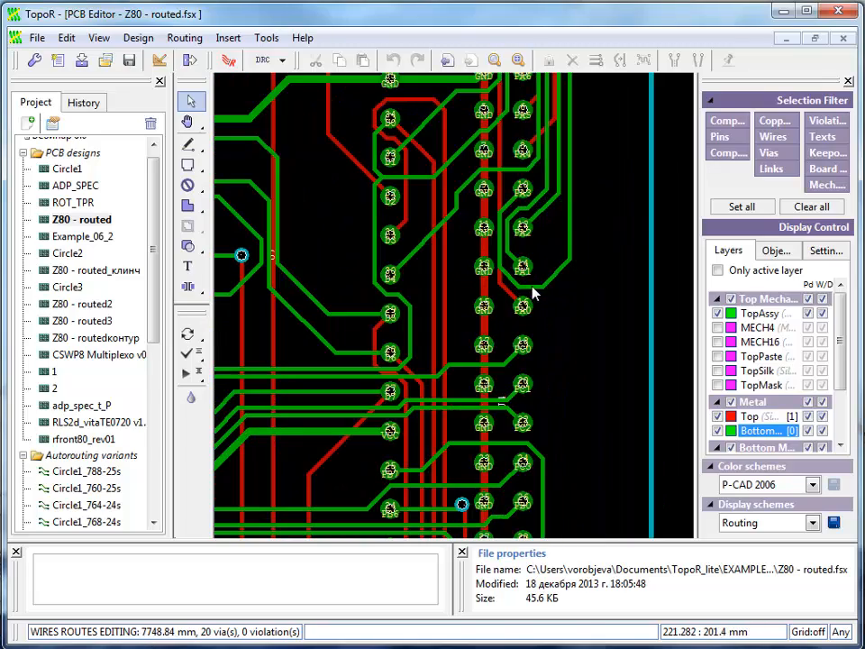
{"action": "left_click", "coordinate": [531, 289]}
{"action": "double_click", "coordinate": [534, 289]}
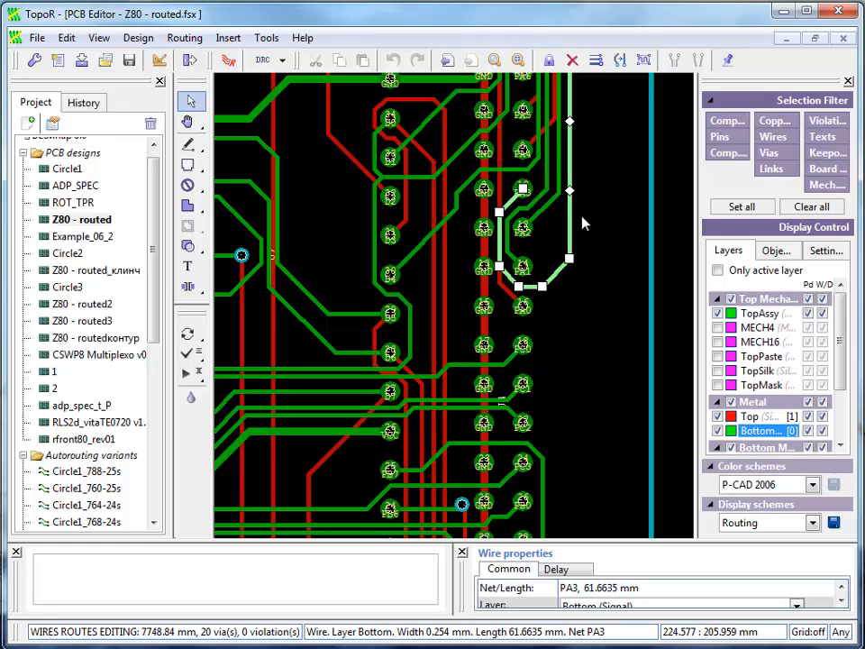
{"action": "left_click", "coordinate": [405, 162]}
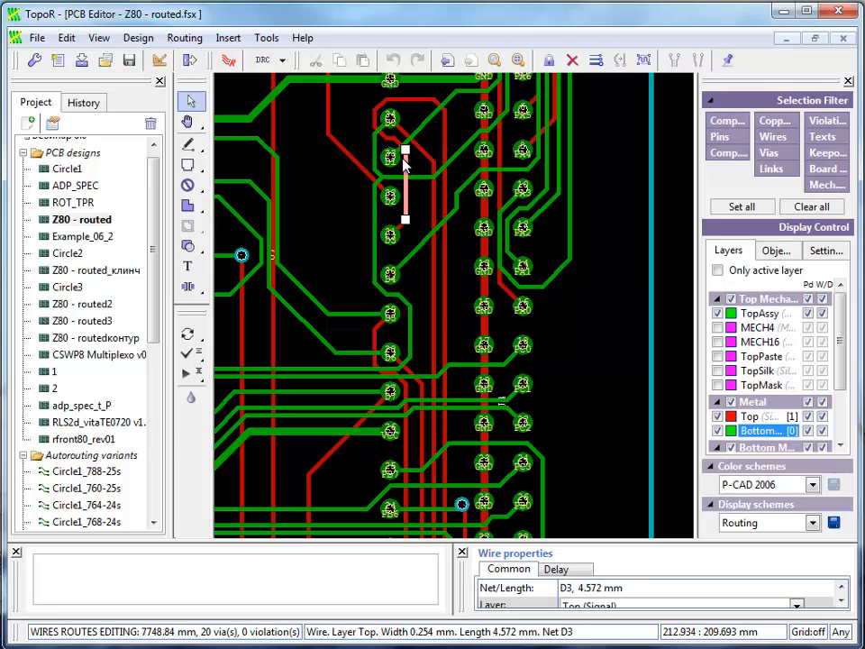
{"action": "double_click", "coordinate": [405, 163]}
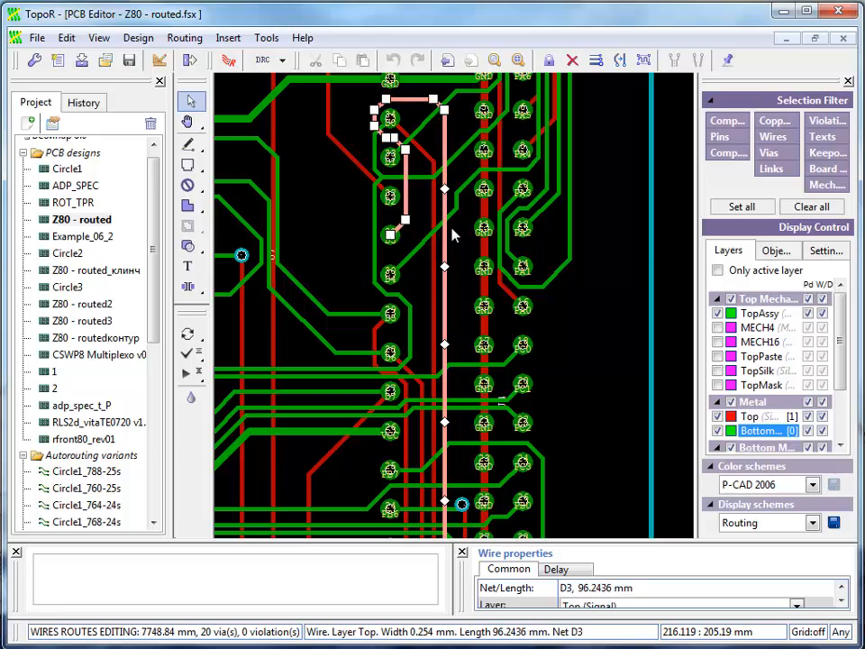
Select the entire INT wire on the Bottom layer between U8 and U5 and examine its path.
{"action": "scroll", "coordinate": [453, 235], "scroll_direction": "down", "scroll_amount": 3}
{"action": "scroll", "coordinate": [382, 280], "scroll_direction": "up", "scroll_amount": 2}
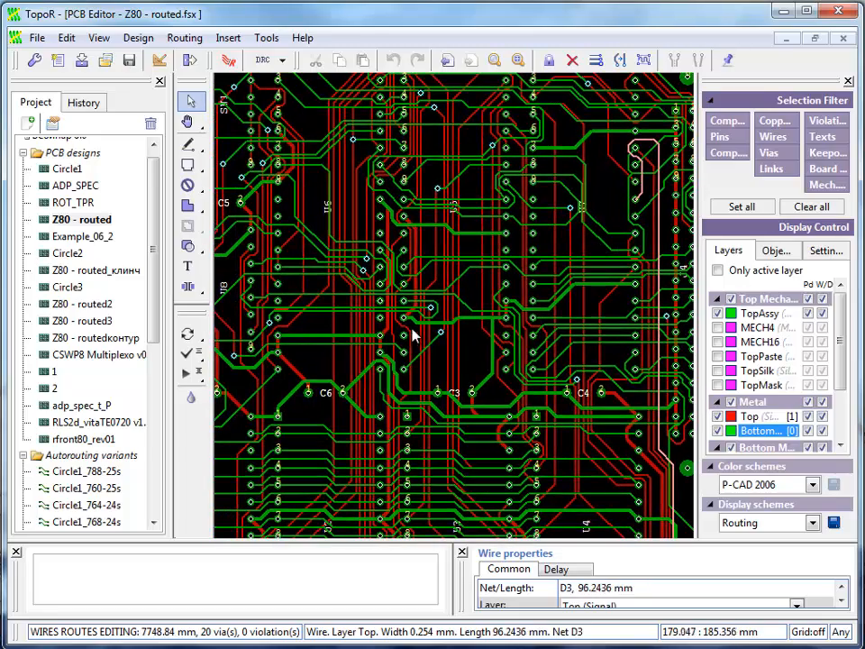
{"action": "scroll", "coordinate": [413, 335], "scroll_direction": "up", "scroll_amount": 2}
{"action": "left_click", "coordinate": [449, 291]}
{"action": "double_click", "coordinate": [449, 291]}
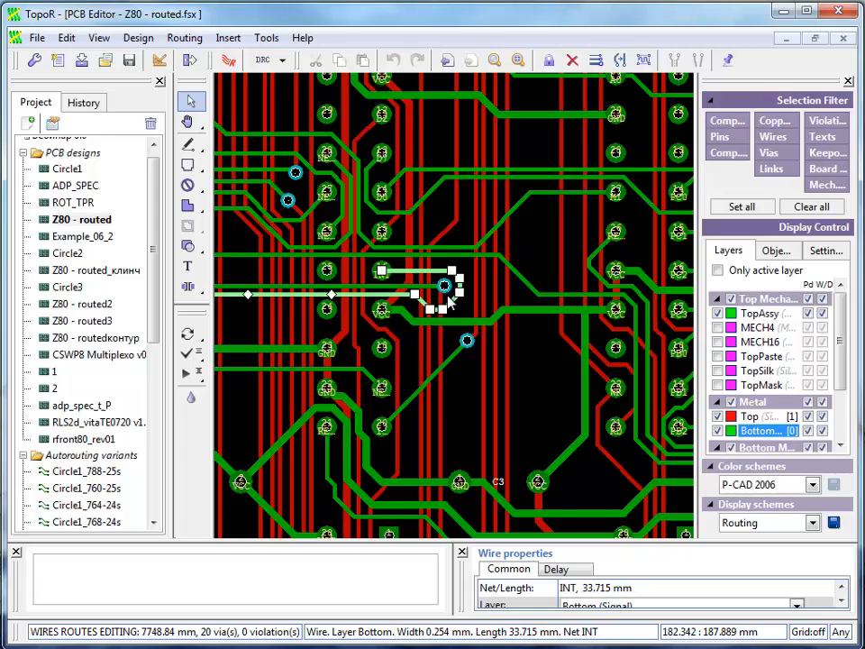
{"action": "scroll", "coordinate": [541, 307], "scroll_direction": "left", "scroll_amount": 3, "text": "shift"}
{"action": "scroll", "coordinate": [542, 308], "scroll_direction": "down", "scroll_amount": 5}
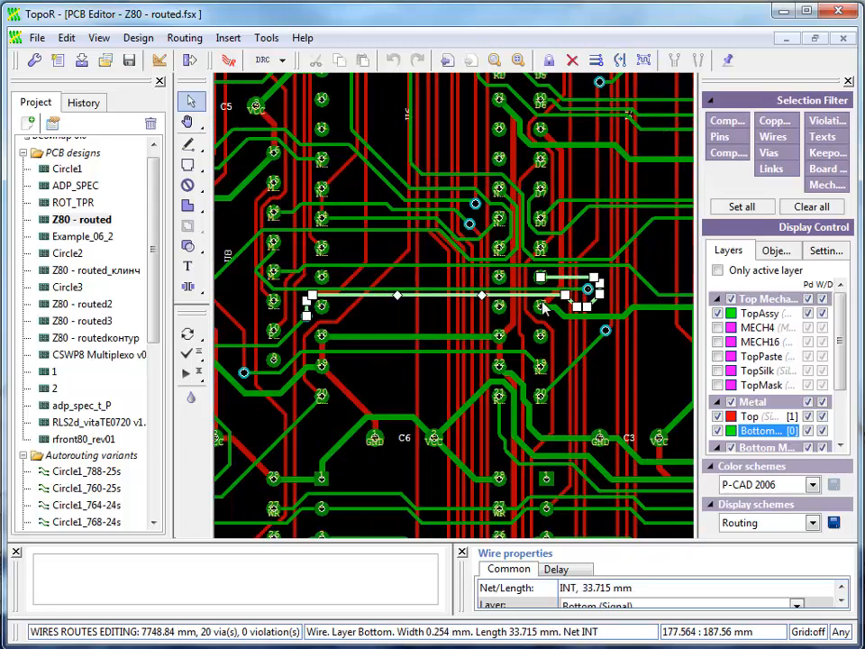
Select all NETC10_1 wires between C10, R1 and U9 to examine their routing, and clear the selection.
{"action": "scroll", "coordinate": [417, 326], "scroll_direction": "up", "scroll_amount": 4}
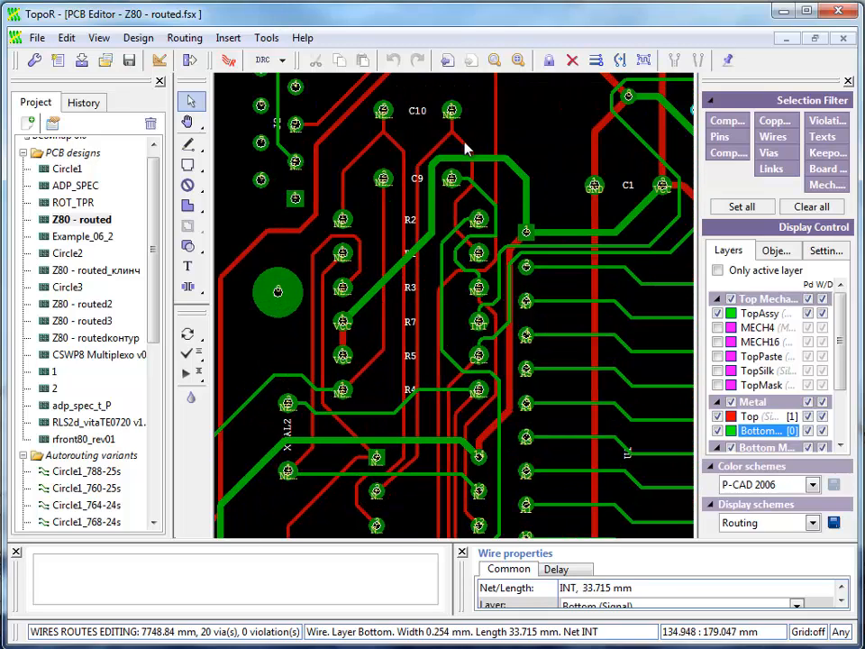
{"action": "left_click", "coordinate": [463, 149]}
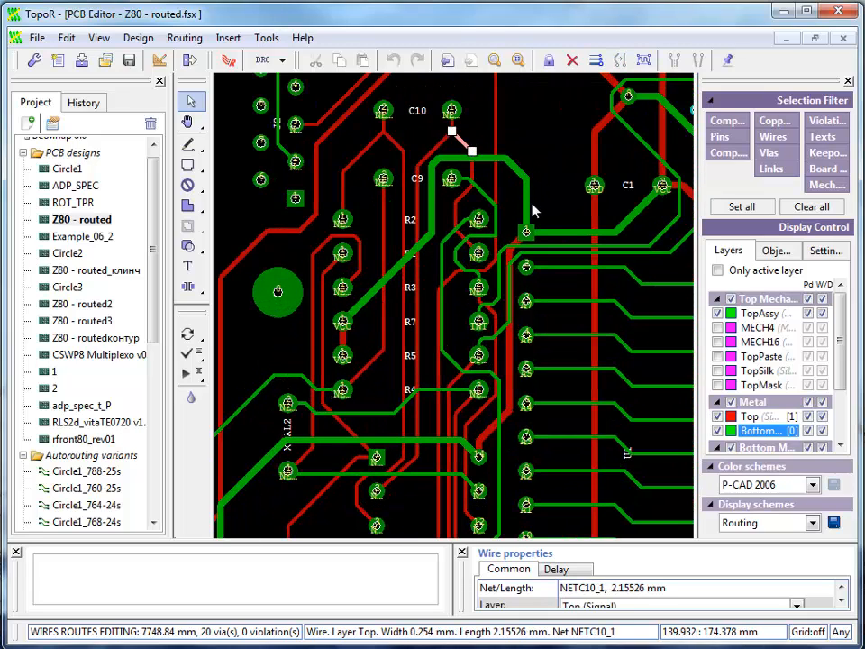
{"action": "left_click", "coordinate": [494, 184]}
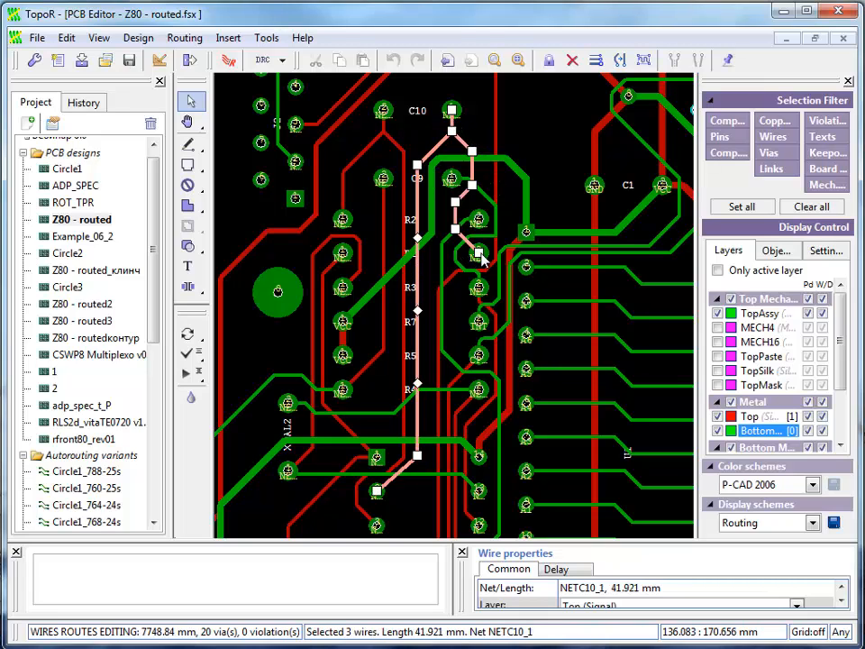
{"action": "scroll", "coordinate": [376, 255], "scroll_direction": "down", "scroll_amount": 5}
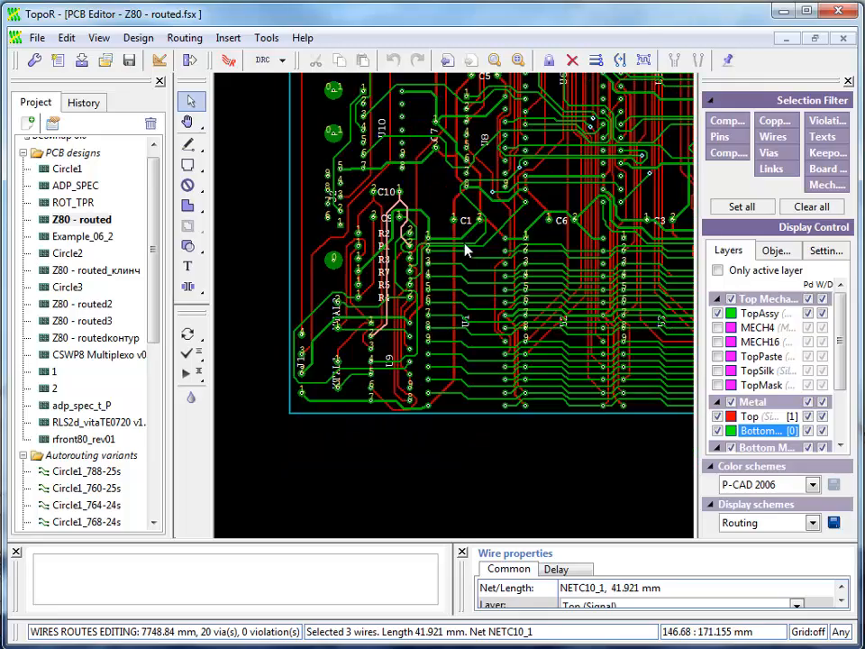
{"action": "left_click", "coordinate": [444, 505]}
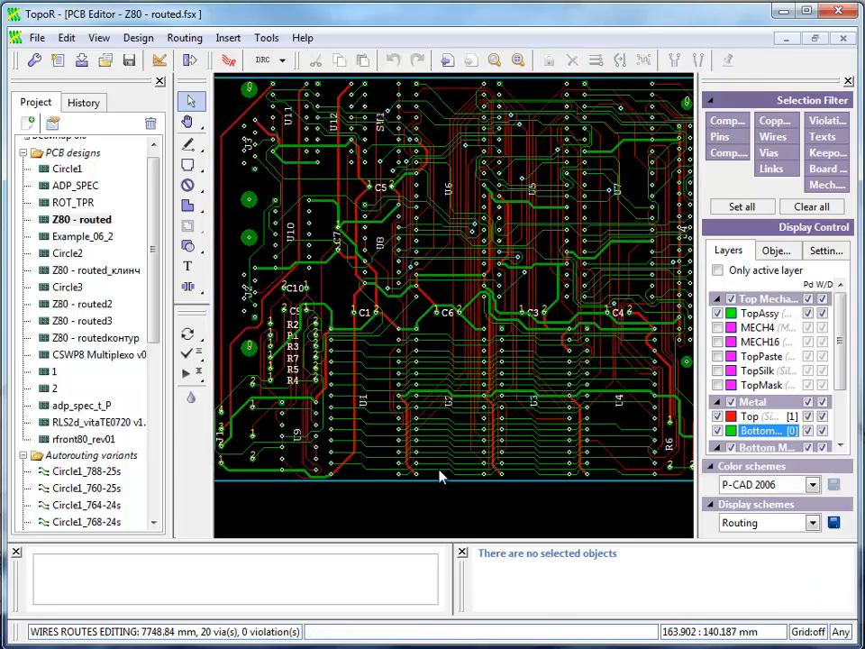
Recalculate the shape of all wires as any-angle routes and run the optimization Moving vias with rerouting wires.
{"action": "left_click", "coordinate": [190, 335]}
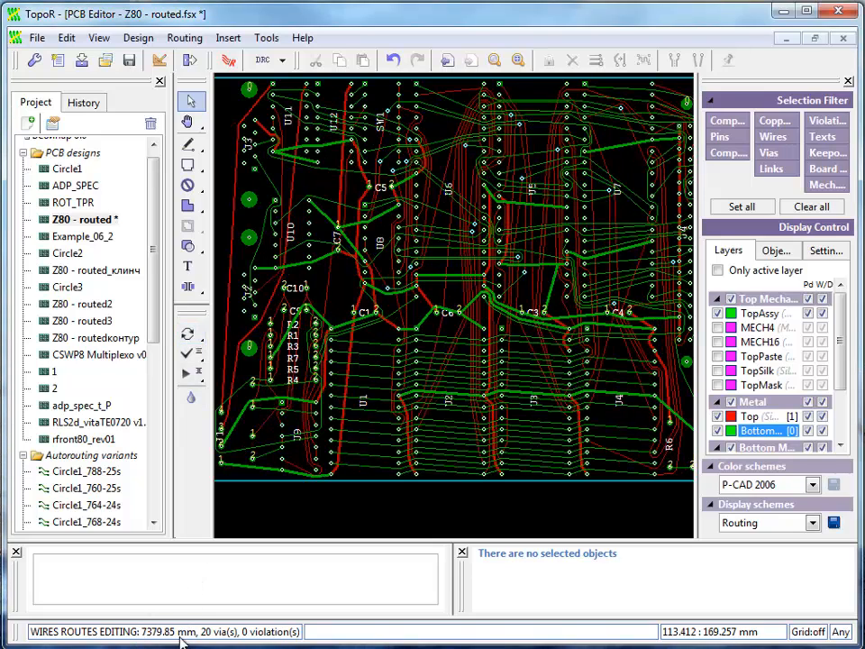
{"action": "left_click", "coordinate": [198, 375]}
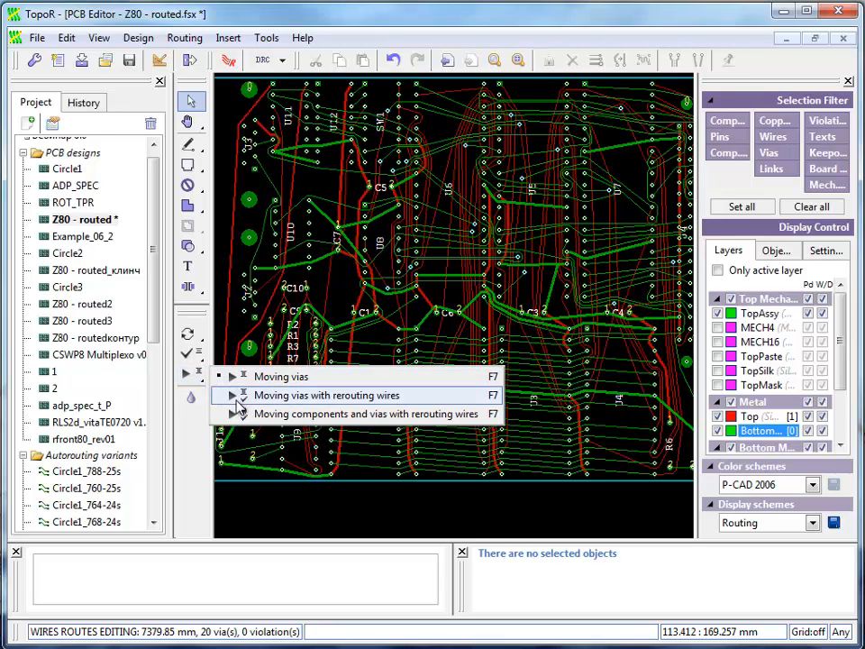
{"action": "left_click", "coordinate": [225, 399]}
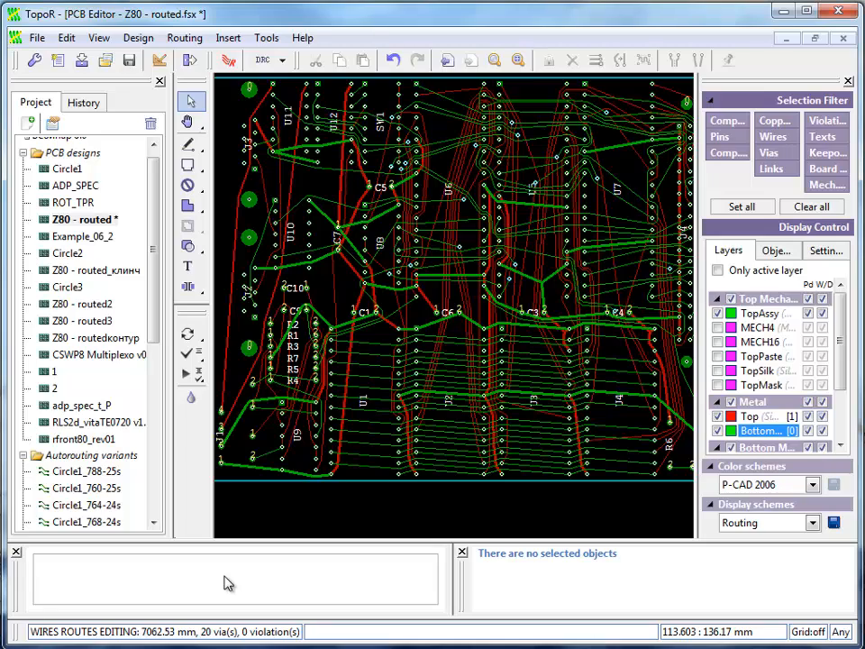
Select the rerouted NETC10_1 wires near C10 and C9 to examine their new path, and clear the selection.
{"action": "scroll", "coordinate": [260, 459], "scroll_direction": "up", "scroll_amount": 2}
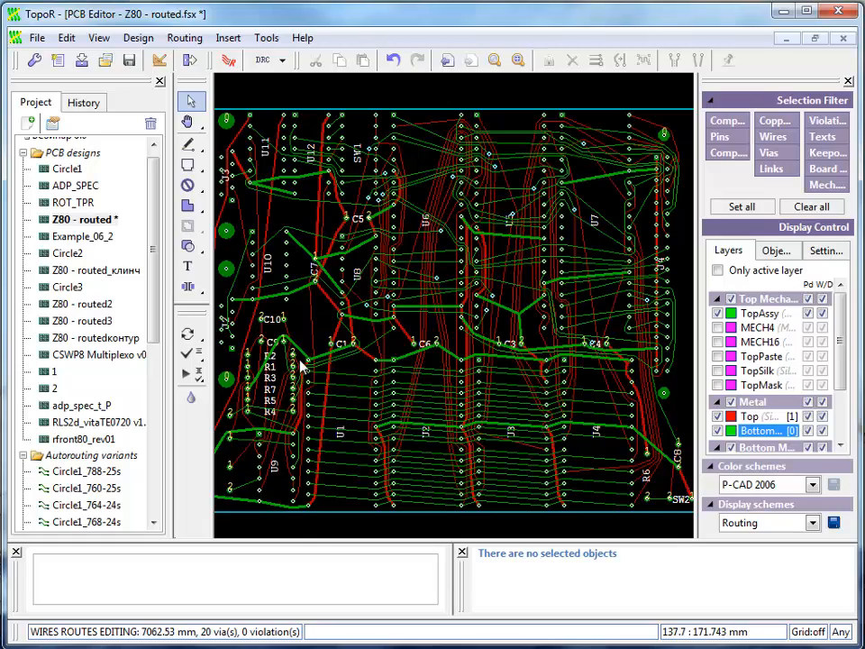
{"action": "scroll", "coordinate": [300, 361], "scroll_direction": "up", "scroll_amount": 4}
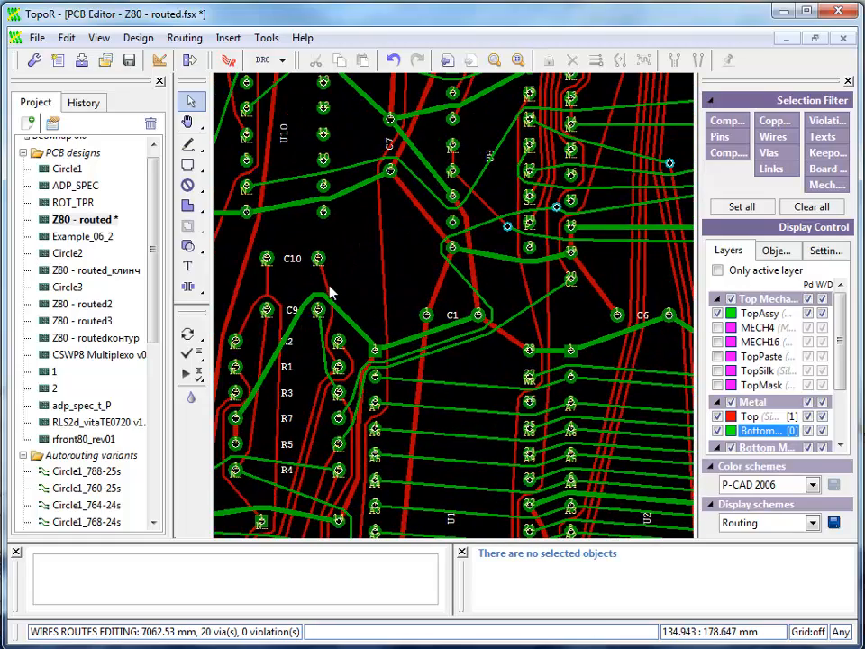
{"action": "left_click", "coordinate": [330, 295]}
{"action": "left_click", "coordinate": [327, 286]}
{"action": "left_click", "coordinate": [327, 286]}
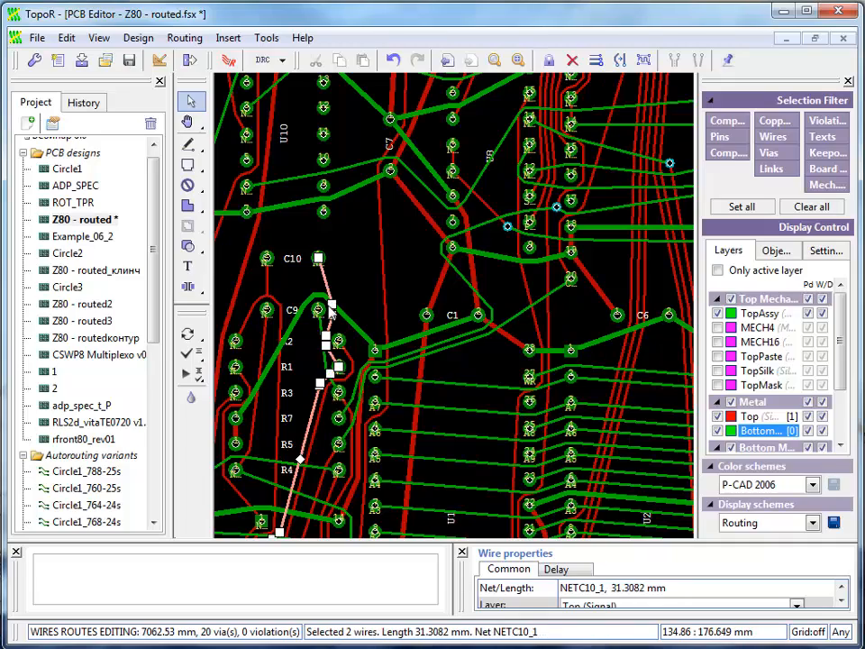
{"action": "scroll", "coordinate": [440, 353], "scroll_direction": "down", "scroll_amount": 4}
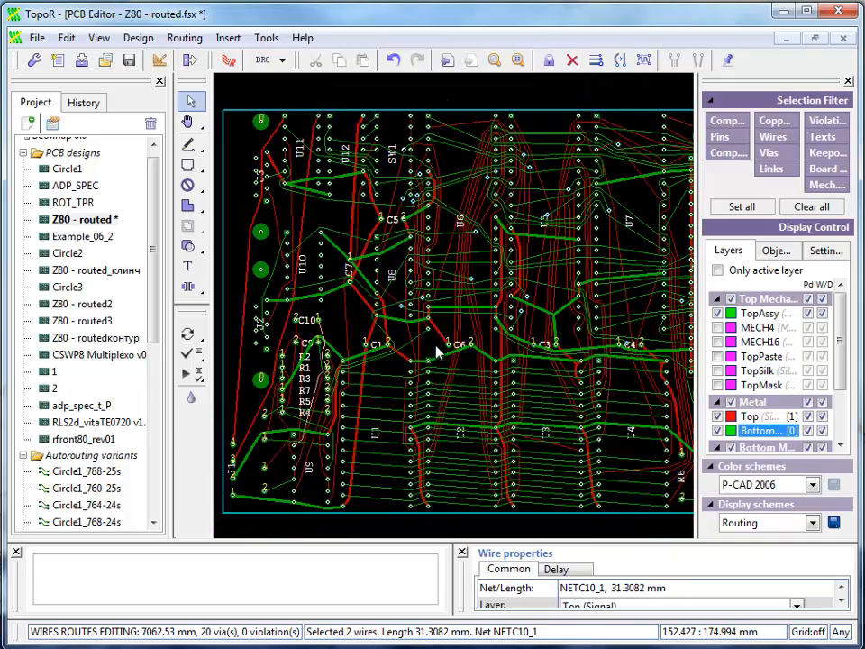
{"action": "key", "text": "Escape"}
Examine the optimized routing around U5, U7, capacitors C3 and C4, and connector J4.
{"action": "scroll", "coordinate": [429, 293], "scroll_direction": "up", "scroll_amount": 4}
{"action": "scroll", "coordinate": [427, 292], "scroll_direction": "up", "scroll_amount": 2}
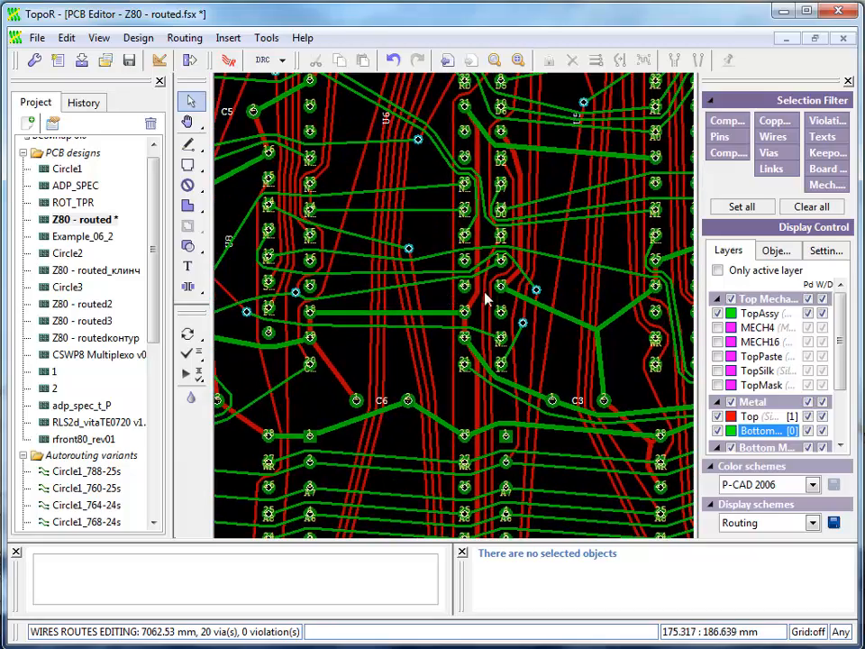
{"action": "middle_click_drag", "start_coordinate": [547, 315], "coordinate": [423, 400]}
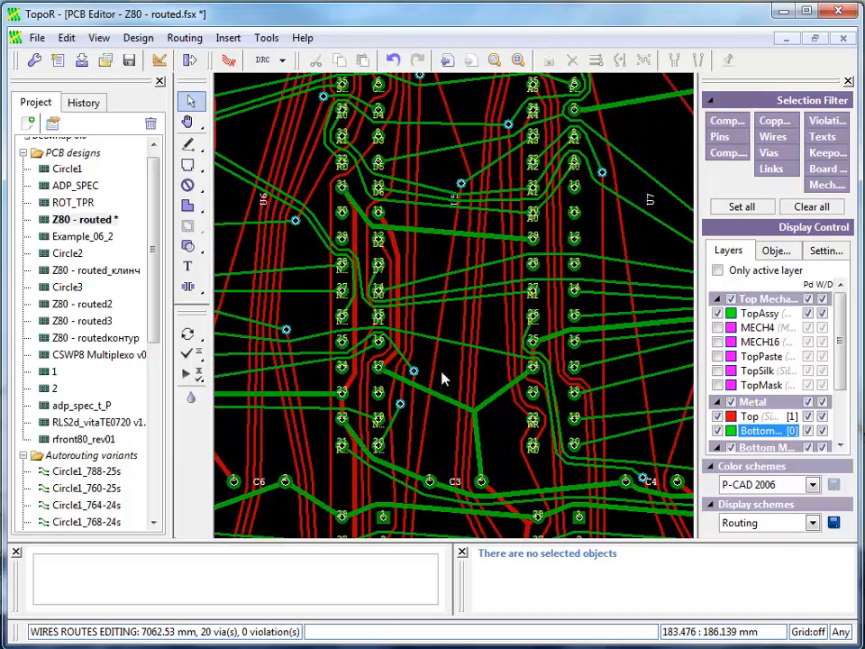
{"action": "scroll", "coordinate": [441, 380], "scroll_direction": "down", "scroll_amount": 3}
{"action": "scroll", "coordinate": [351, 302], "scroll_direction": "up", "scroll_amount": 4}
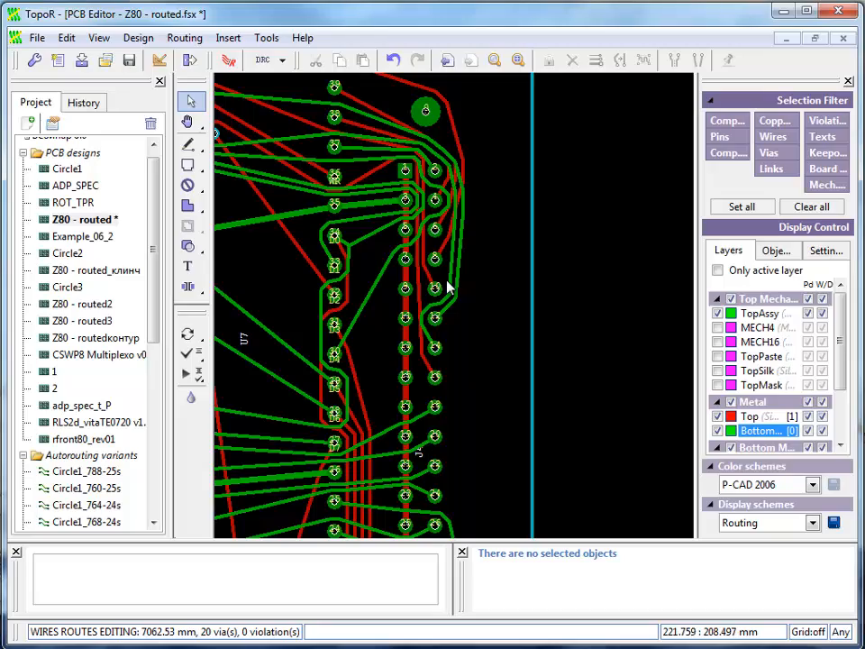
{"action": "scroll", "coordinate": [480, 328], "scroll_direction": "down", "scroll_amount": 2}
{"action": "scroll", "coordinate": [396, 328], "scroll_direction": "down", "scroll_amount": 1}
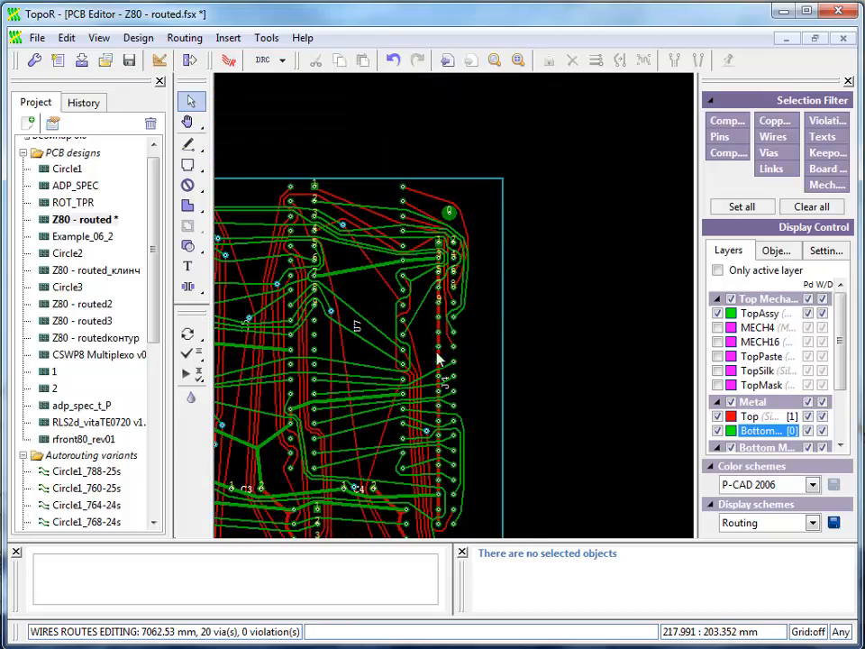
{"action": "scroll", "coordinate": [437, 355], "scroll_direction": "up", "scroll_amount": 1}
{"action": "scroll", "coordinate": [518, 365], "scroll_direction": "up", "scroll_amount": 1}
{"action": "scroll", "coordinate": [509, 410], "scroll_direction": "up", "scroll_amount": 2}
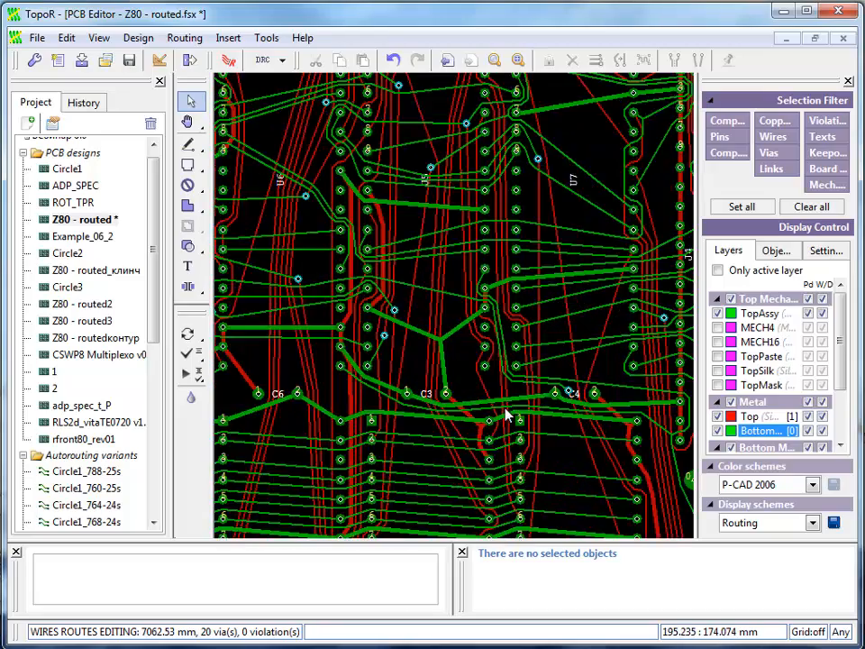
{"action": "middle_click_drag", "start_coordinate": [523, 410], "coordinate": [446, 399]}
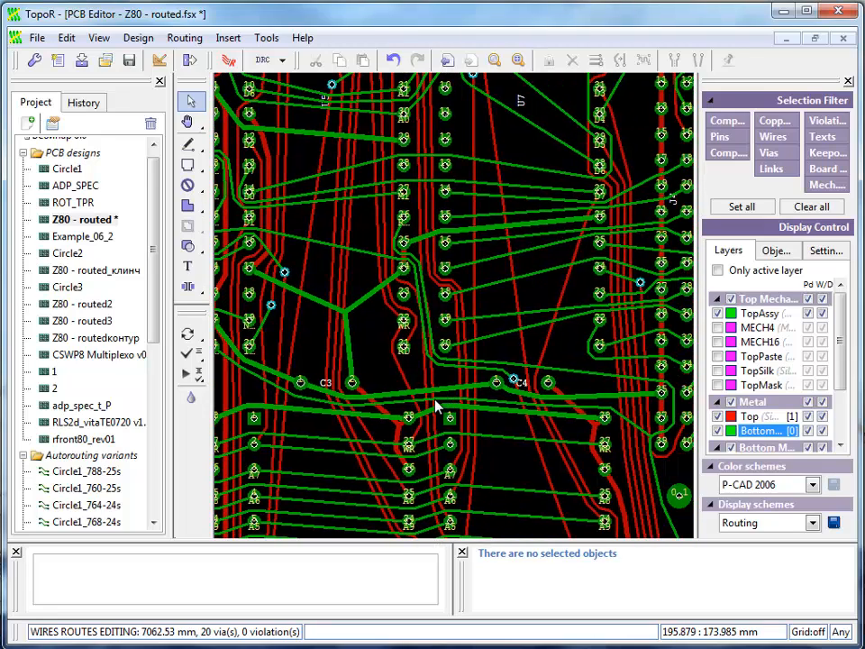
Select all wires of the RESET net and trace their route past C3, C4 and J4.
{"action": "left_click", "coordinate": [438, 405]}
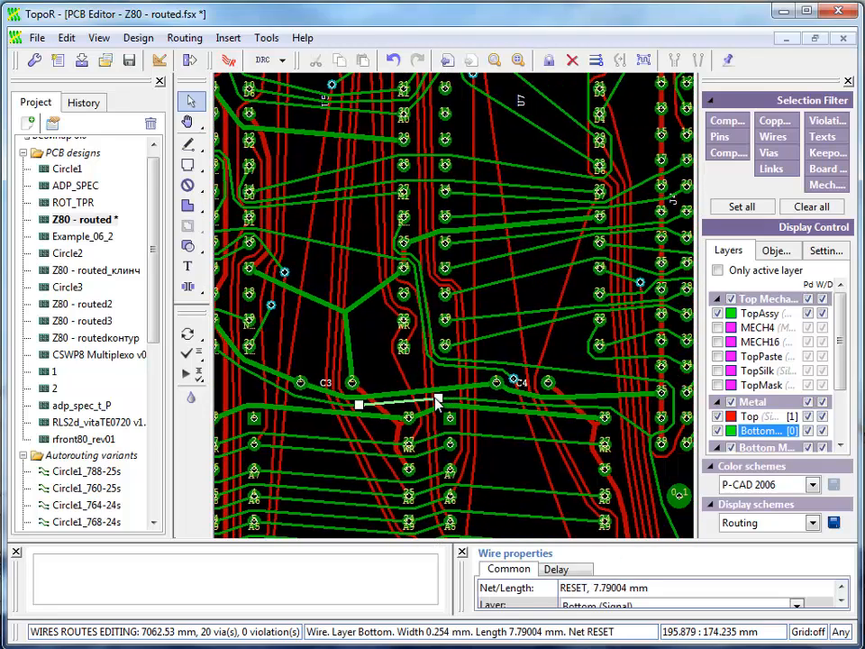
{"action": "left_click", "coordinate": [438, 405]}
{"action": "left_click", "coordinate": [438, 404]}
{"action": "middle_click_drag", "start_coordinate": [422, 374], "coordinate": [458, 357]}
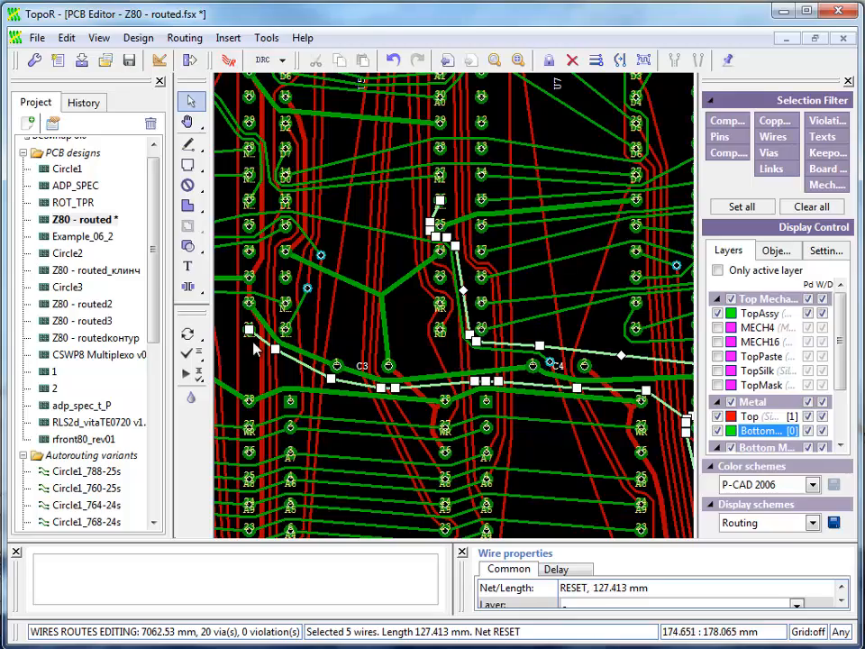
{"action": "middle_click_drag", "start_coordinate": [364, 301], "coordinate": [269, 303]}
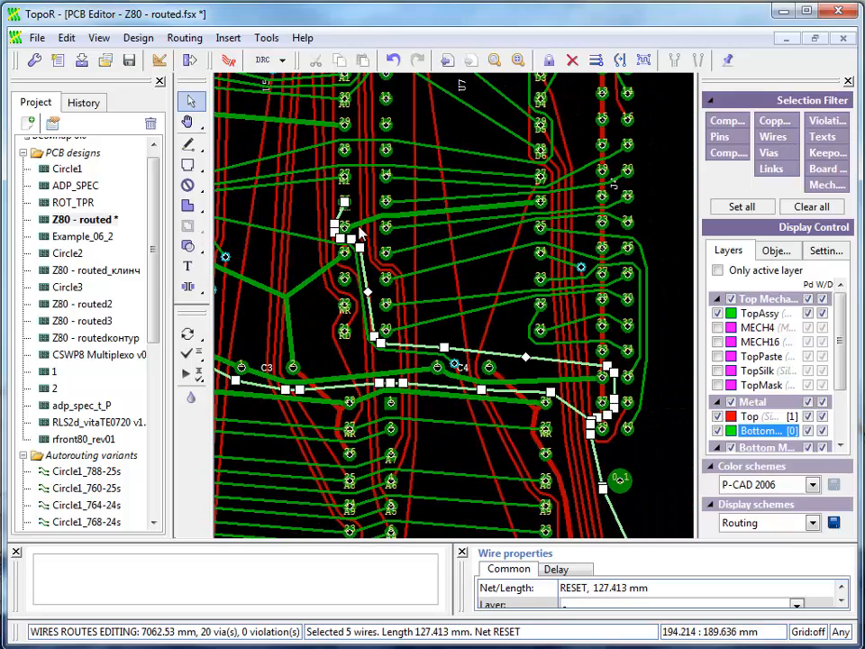
{"action": "scroll", "coordinate": [301, 406], "scroll_direction": "up", "scroll_amount": 5}
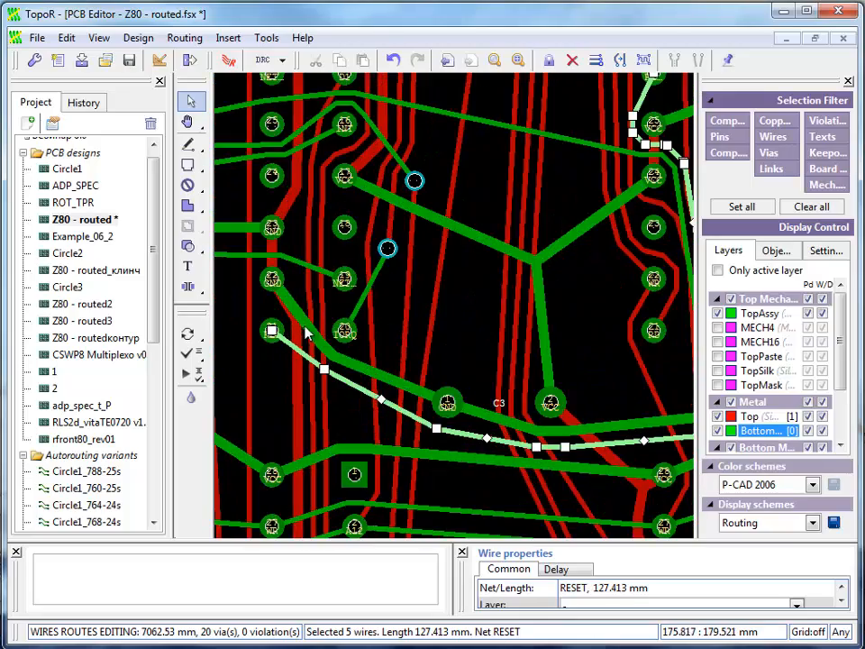
Move the GND wire around the far side of the RESET pin near C3, and the RESET wire across C3's GND pad.
{"action": "left_click", "coordinate": [311, 338]}
{"action": "mouse_move", "coordinate": [313, 340]}
{"action": "left_mouse_down"}
{"action": "mouse_move", "coordinate": [228, 364]}
{"action": "mouse_move", "coordinate": [228, 345]}
{"action": "left_mouse_up"}
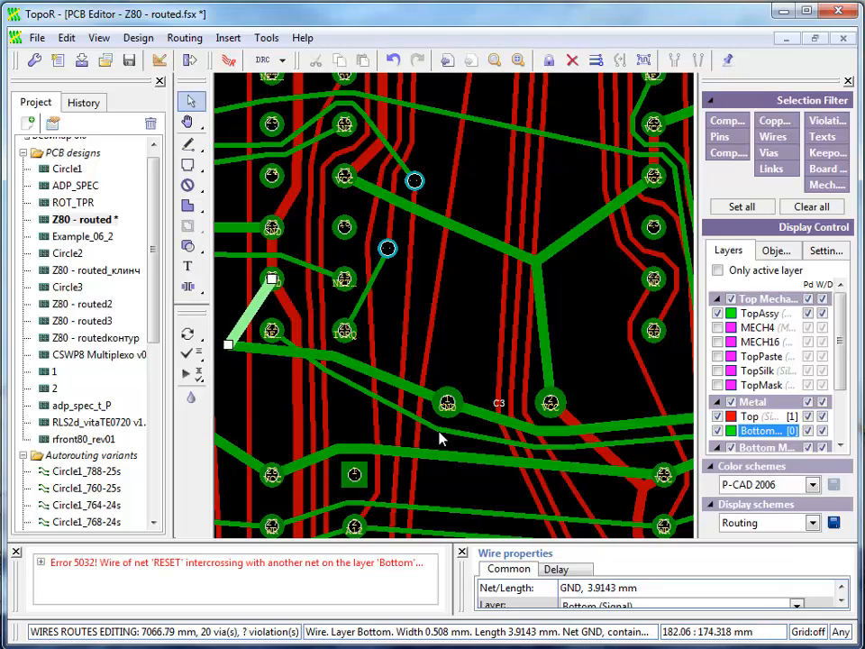
{"action": "left_click", "coordinate": [438, 432]}
{"action": "left_click_drag", "start_coordinate": [438, 430], "coordinate": [458, 377]}
Move the Bottom-layer RESET wire to the opposite side of C4's GND pad.
{"action": "middle_click_drag", "start_coordinate": [579, 432], "coordinate": [281, 421]}
{"action": "middle_click_drag", "start_coordinate": [491, 436], "coordinate": [421, 438]}
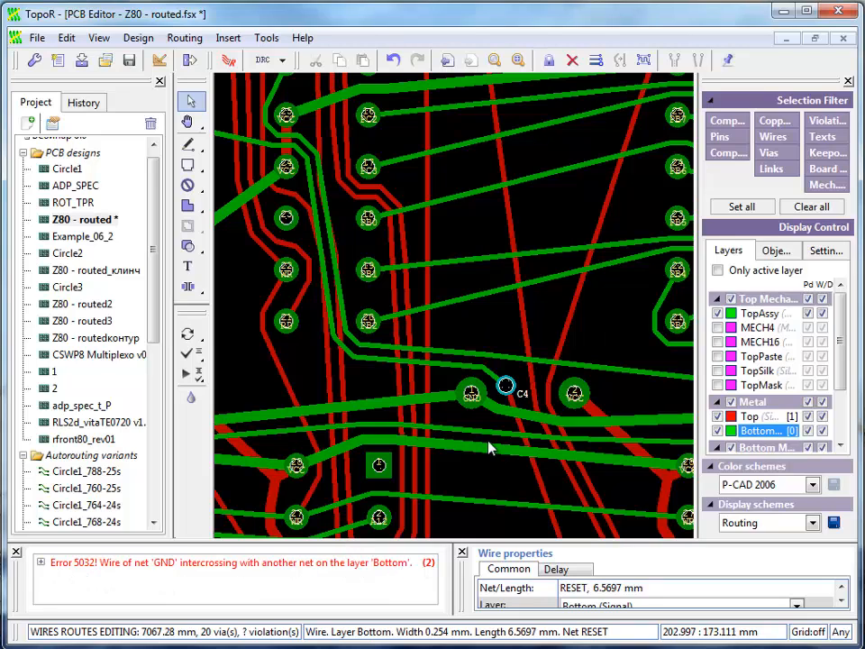
{"action": "left_click_drag", "start_coordinate": [474, 434], "coordinate": [465, 373]}
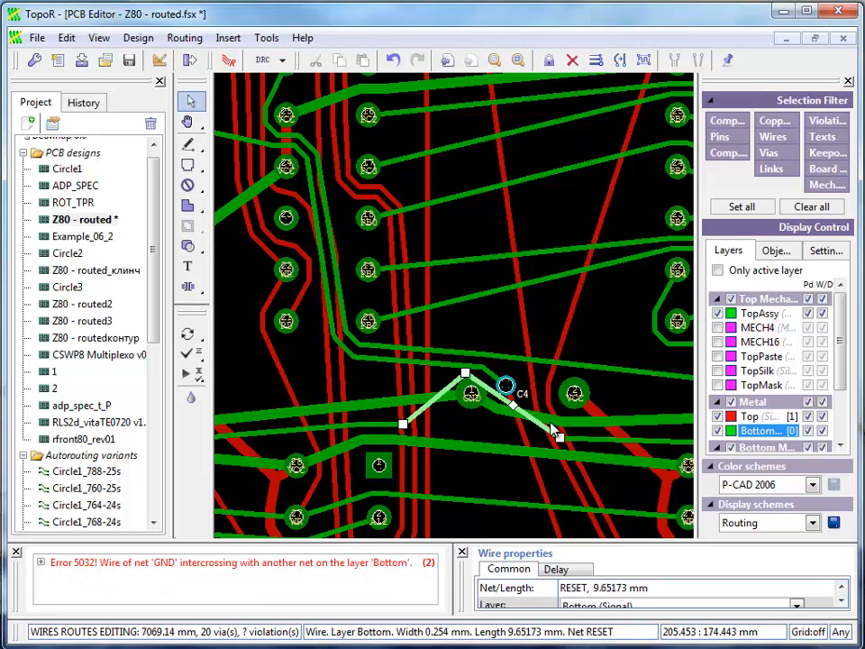
Pull the Bottom-layer RESET wire across J4's GND pin 35, and improve via placement with wire trace optimization.
{"action": "left_click_drag", "start_coordinate": [553, 431], "coordinate": [522, 385]}
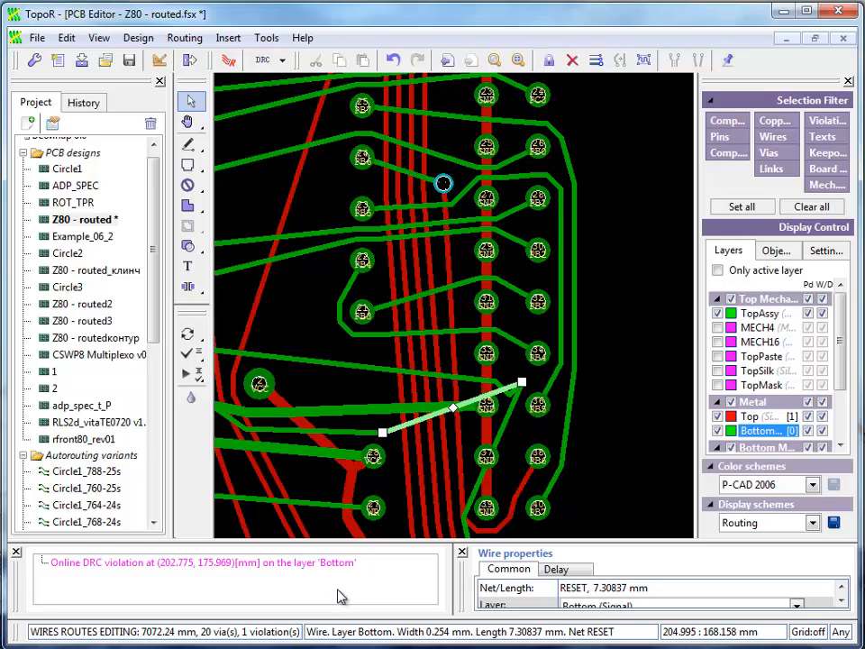
{"action": "scroll", "coordinate": [333, 410], "scroll_direction": "down", "scroll_amount": 4}
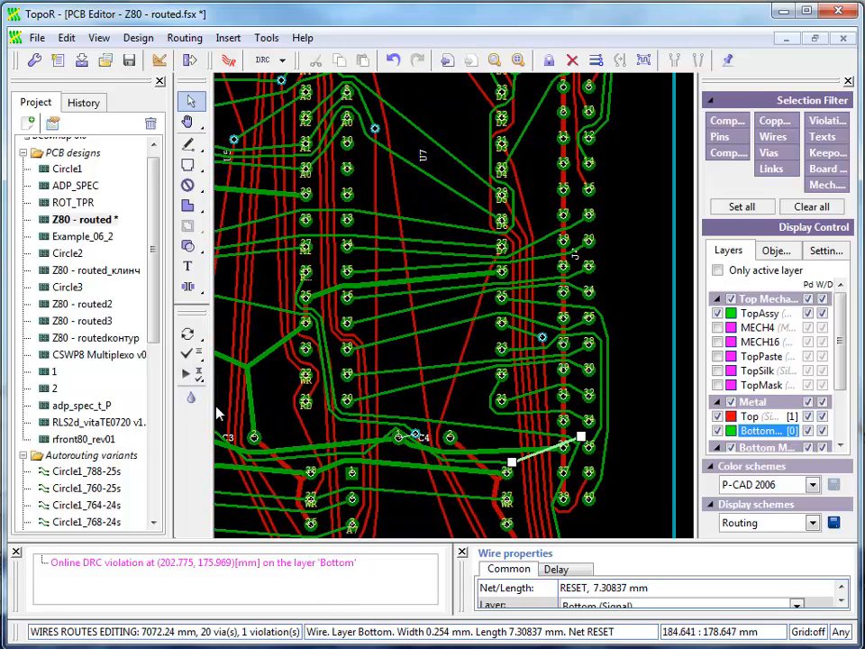
{"action": "left_click", "coordinate": [189, 375]}
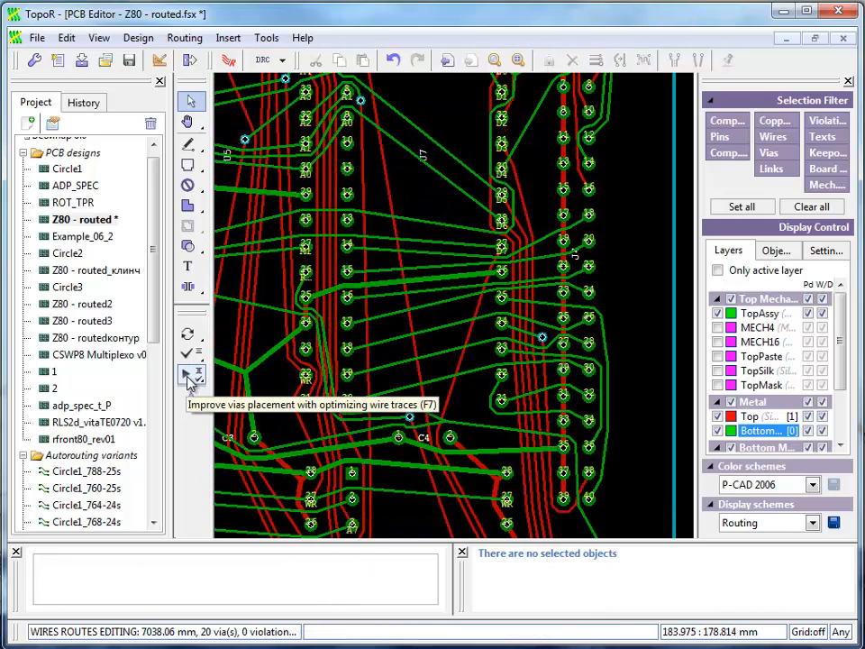
Move the MEM3SEL via near C4 up beside U7's pins 14 and 15, and rerun the via placement and wire trace optimization.
{"action": "left_click", "coordinate": [457, 429]}
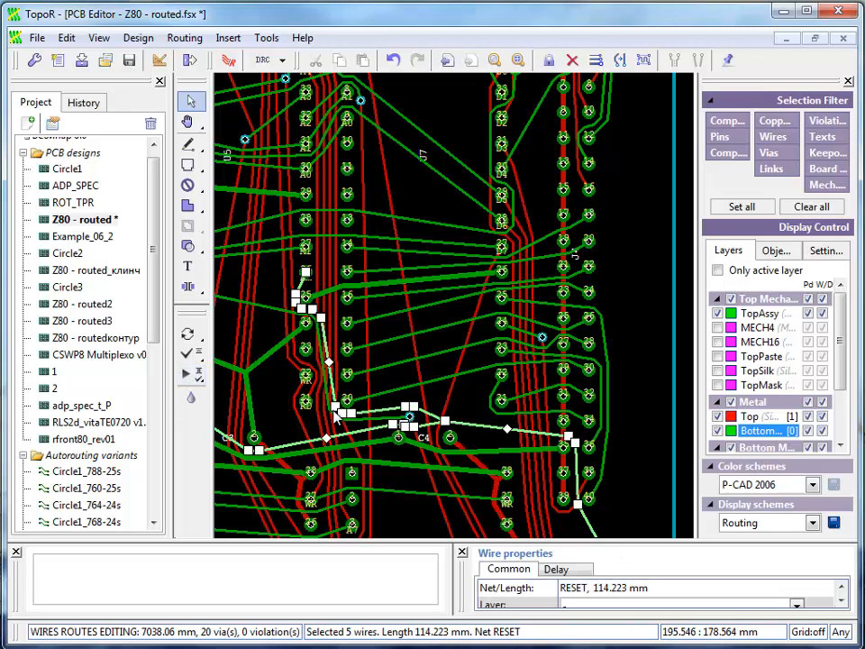
{"action": "middle_click_drag", "start_coordinate": [404, 442], "coordinate": [497, 464]}
{"action": "scroll", "coordinate": [465, 450], "scroll_direction": "up", "scroll_amount": 2}
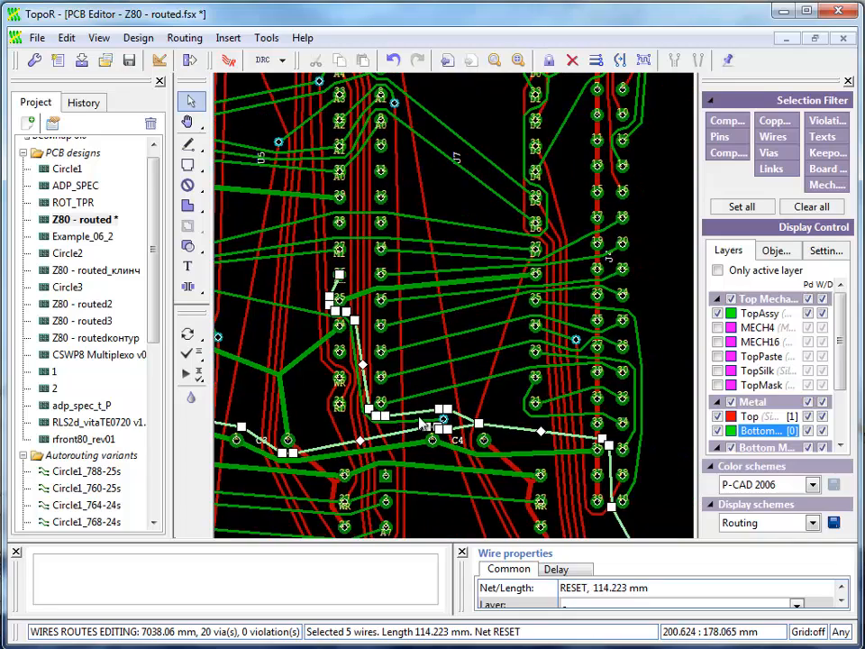
{"action": "left_click", "coordinate": [461, 416]}
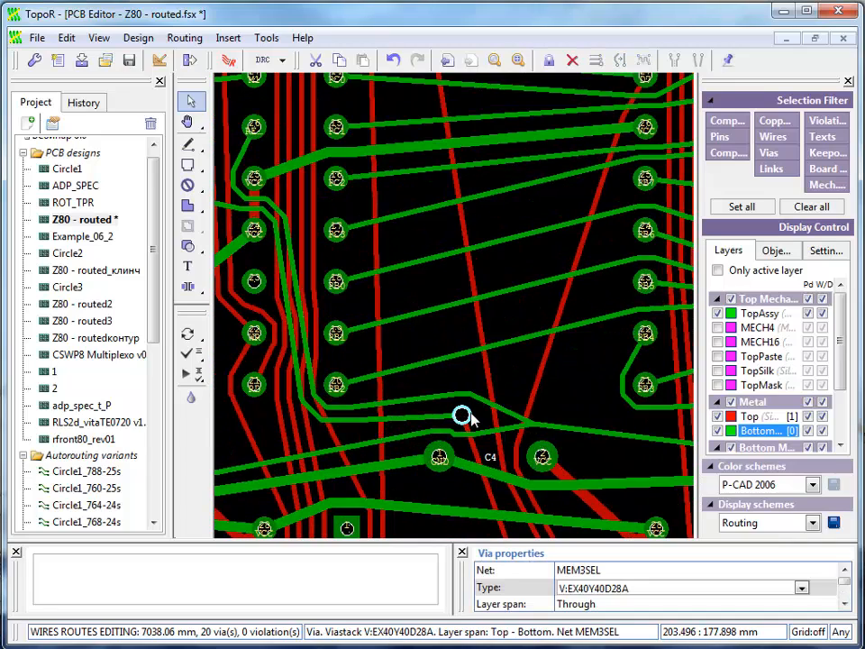
{"action": "left_click_drag", "start_coordinate": [461, 415], "coordinate": [499, 100]}
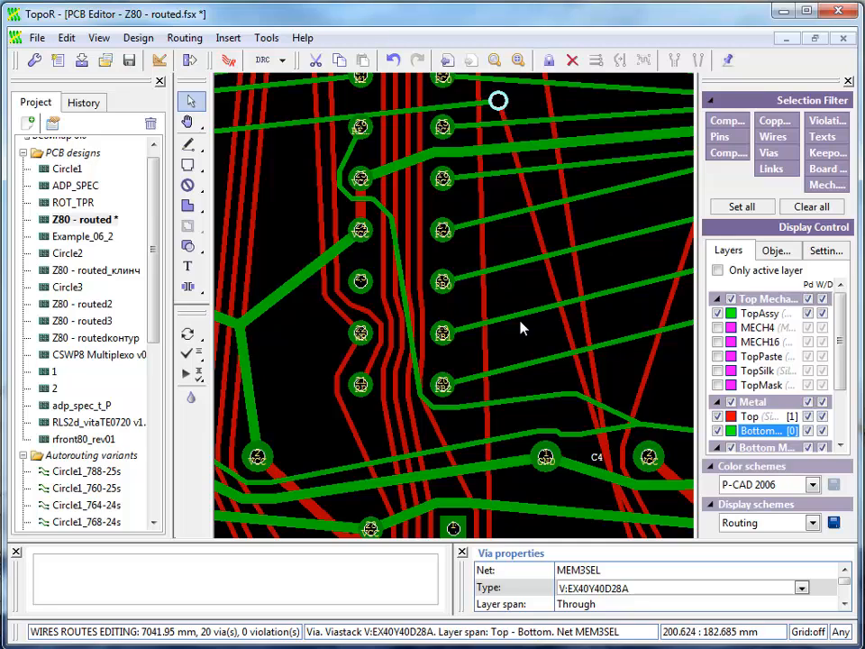
{"action": "scroll", "coordinate": [520, 328], "scroll_direction": "down", "scroll_amount": 2}
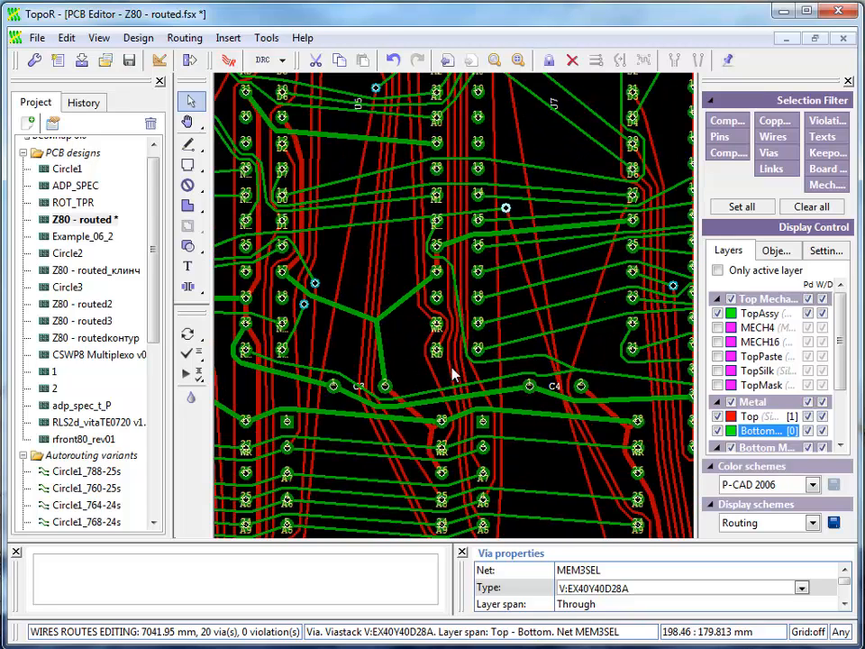
{"action": "left_click", "coordinate": [190, 376]}
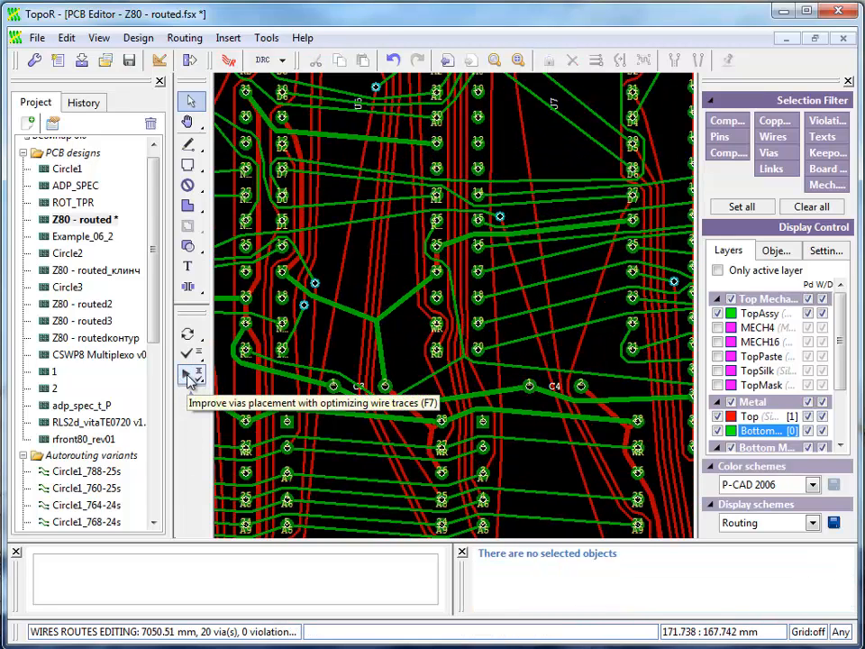
Select all wires of the RESET net and examine their path from U7's pin column past C4 to J4.
{"action": "left_click", "coordinate": [491, 370]}
{"action": "left_click", "coordinate": [491, 370]}
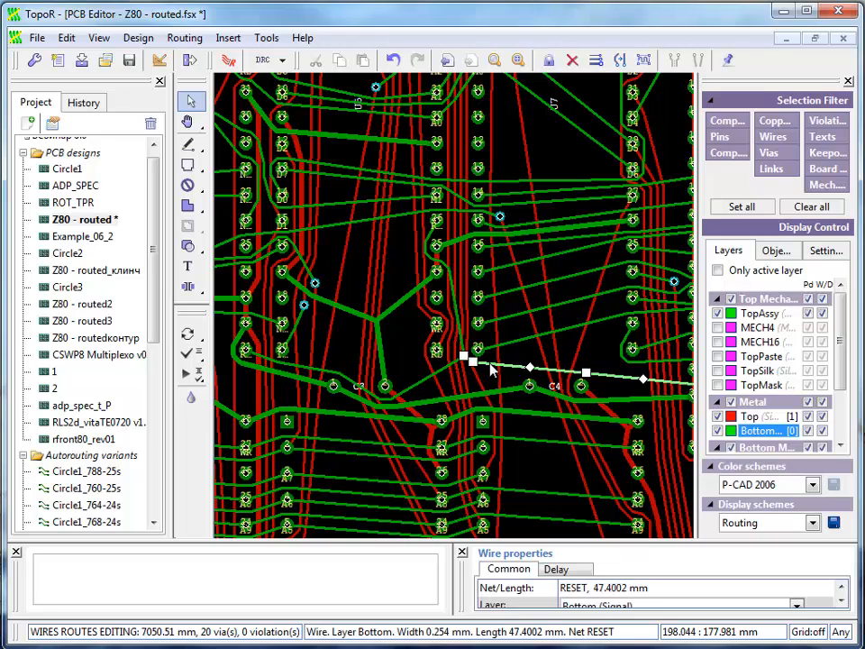
{"action": "left_click", "coordinate": [450, 230]}
{"action": "middle_click_drag", "start_coordinate": [563, 386], "coordinate": [454, 384]}
{"action": "middle_click_drag", "start_coordinate": [587, 386], "coordinate": [539, 428]}
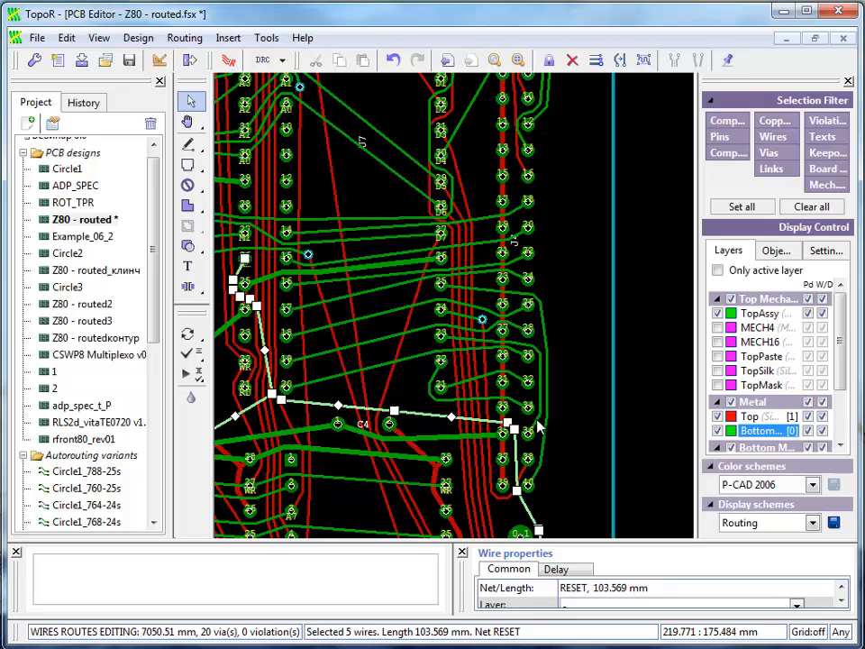
{"action": "left_click", "coordinate": [645, 408]}
Examine both PB6 wires that join at the via beside J4.
{"action": "scroll", "coordinate": [396, 372], "scroll_direction": "up", "scroll_amount": 5}
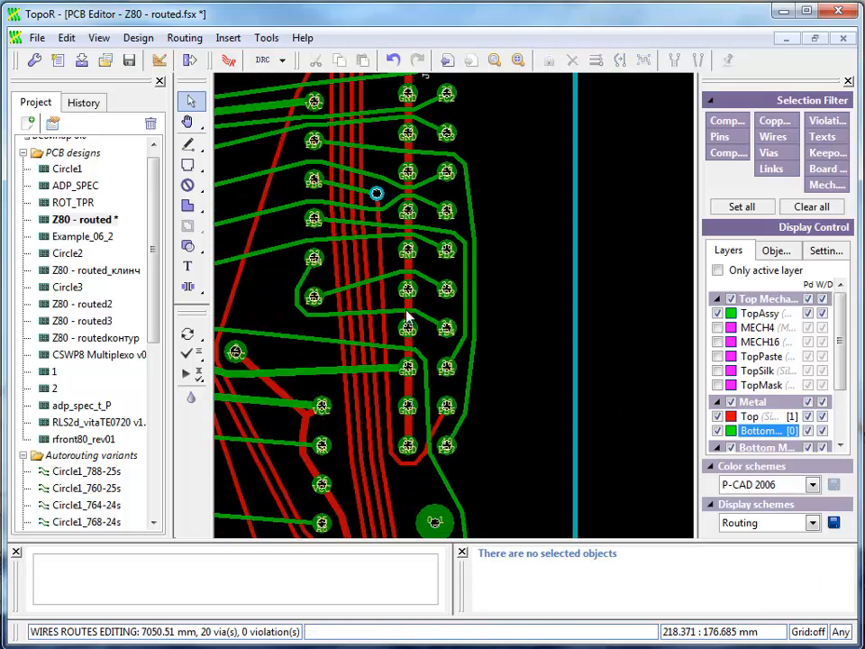
{"action": "double_click", "coordinate": [378, 216]}
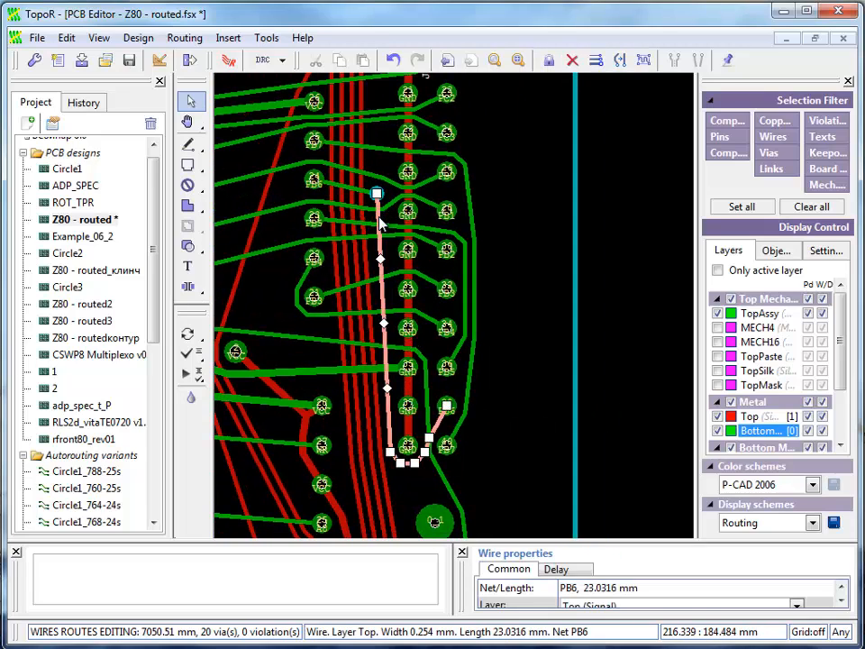
{"action": "left_click", "coordinate": [343, 186], "text": "ctrl"}
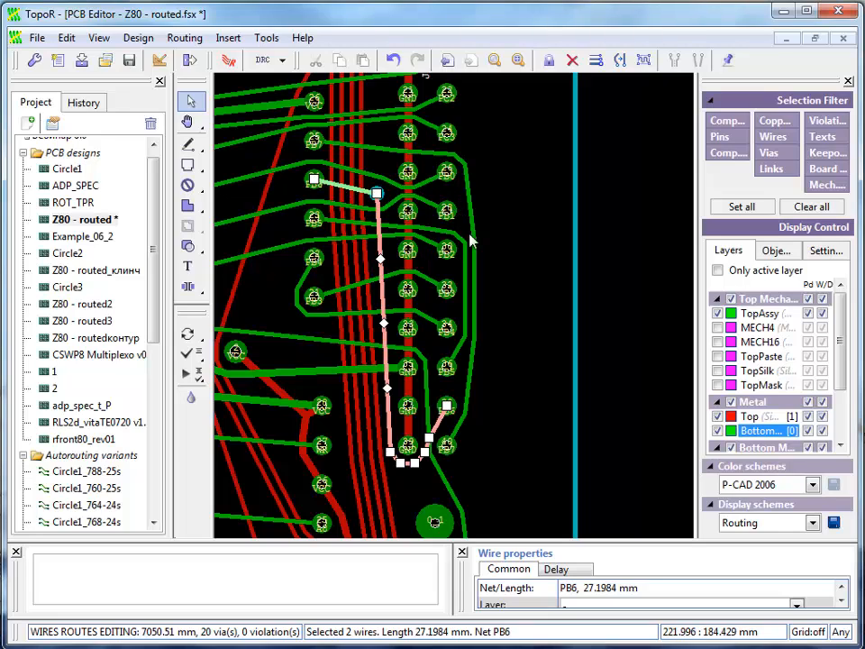
{"action": "key", "text": "Delete"}
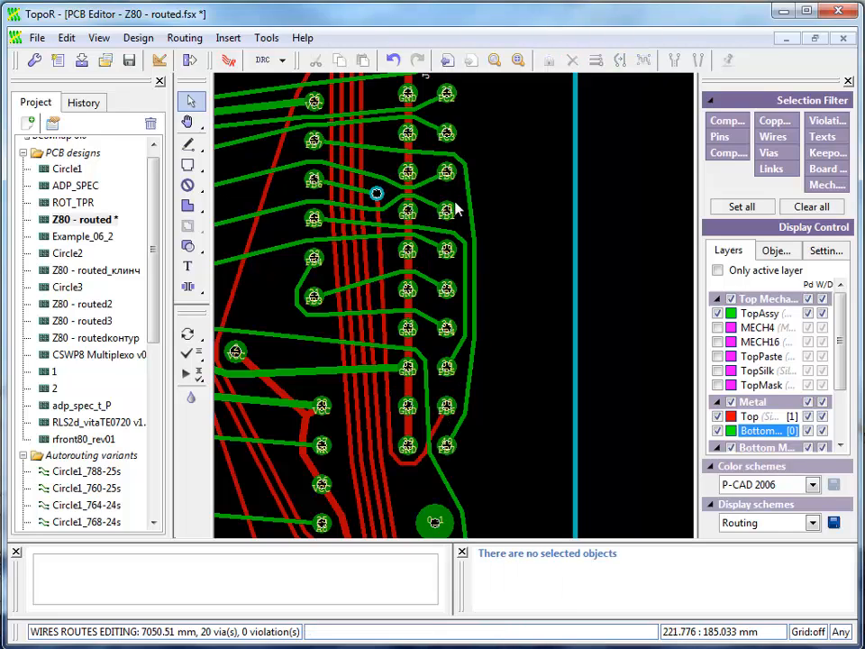
Move the Bottom-layer PB0 wire to the opposite side of J4's GND pin 25, and optimize via placement and wire traces.
{"action": "left_click", "coordinate": [407, 190]}
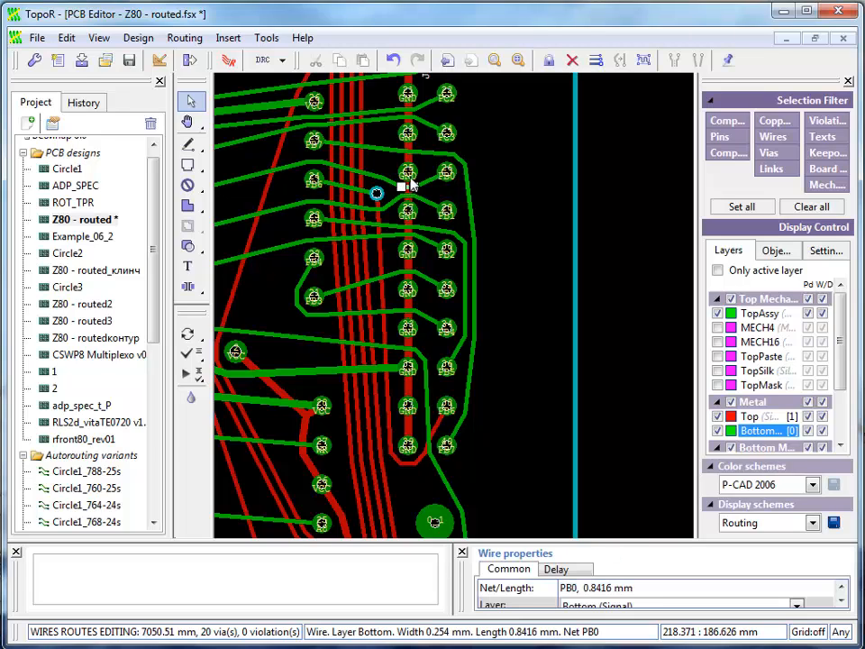
{"action": "left_click_drag", "start_coordinate": [408, 181], "coordinate": [397, 153]}
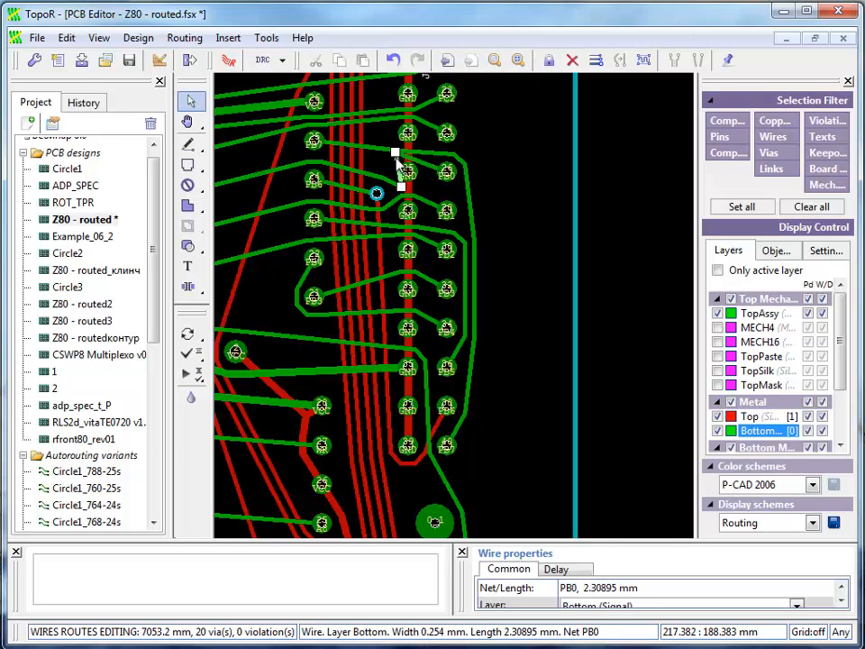
{"action": "left_click", "coordinate": [191, 376]}
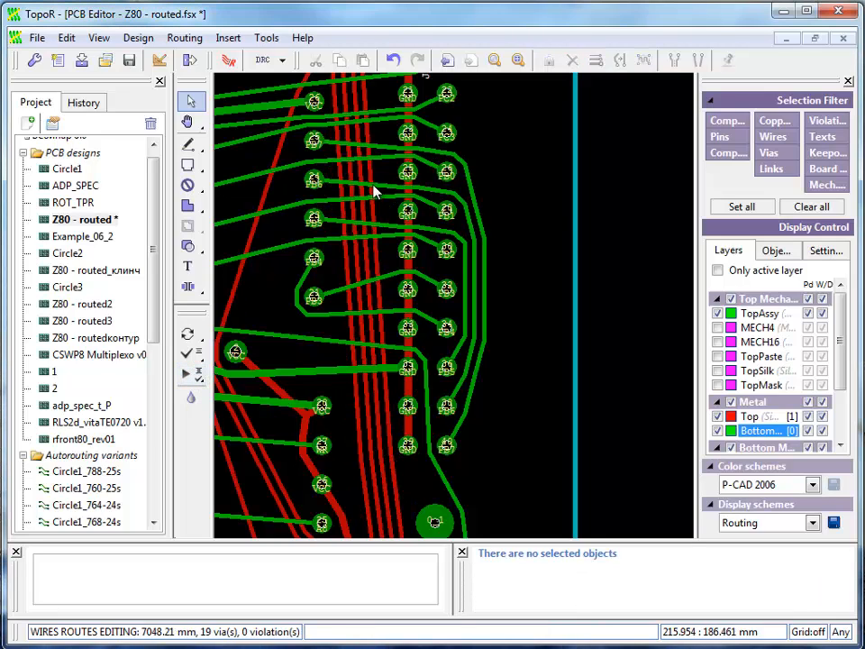
{"action": "double_click", "coordinate": [379, 185]}
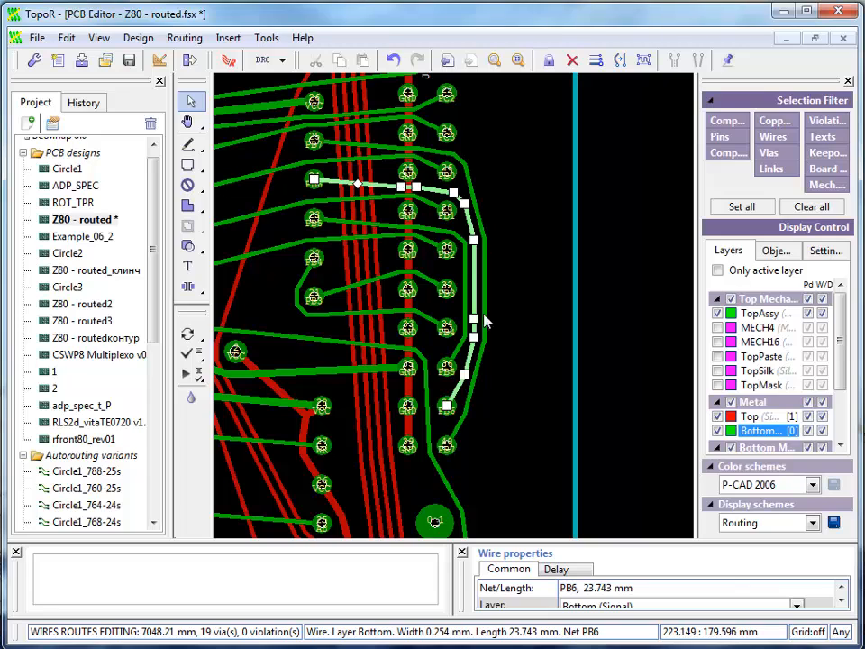
{"action": "left_click", "coordinate": [574, 381]}
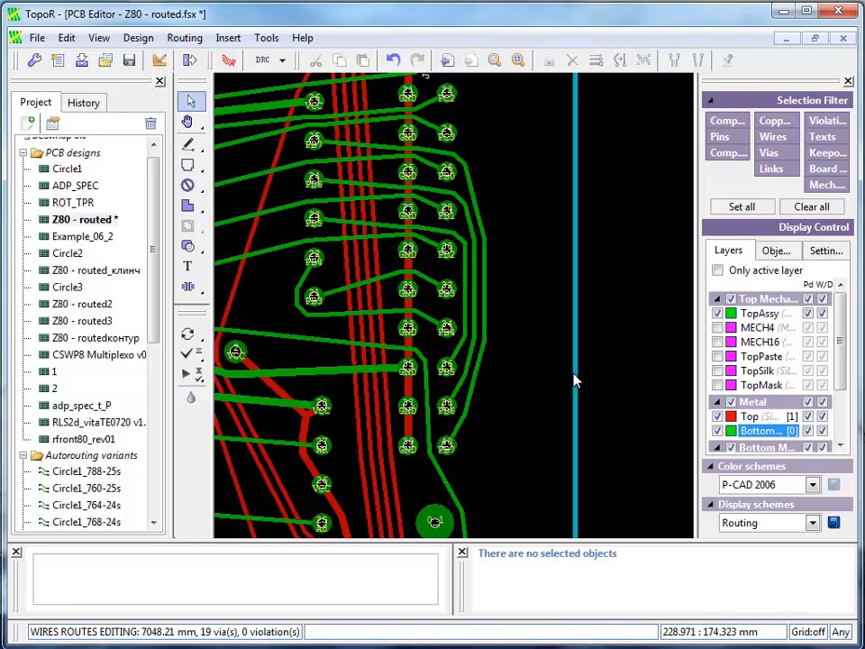
Reroute the Top-layer NETSW1_9 wire from the far side of U6's first pin column into the channel between SW1 and U6.
{"action": "scroll", "coordinate": [504, 341], "scroll_direction": "down", "scroll_amount": 5}
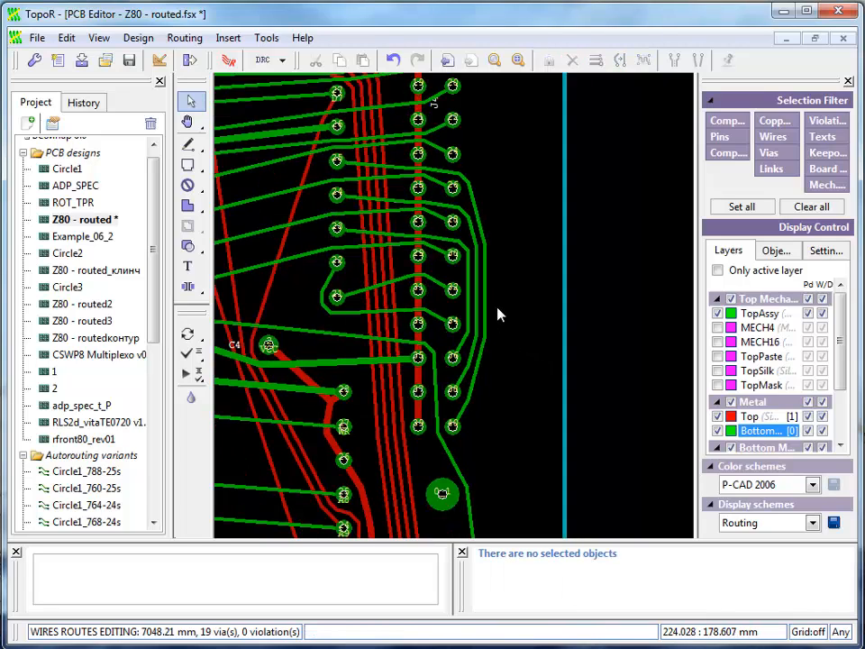
{"action": "scroll", "coordinate": [430, 354], "scroll_direction": "down", "scroll_amount": 1}
{"action": "middle_click_drag", "start_coordinate": [334, 329], "coordinate": [649, 347]}
{"action": "middle_click_drag", "start_coordinate": [581, 296], "coordinate": [500, 297]}
{"action": "scroll", "coordinate": [440, 253], "scroll_direction": "up", "scroll_amount": 4}
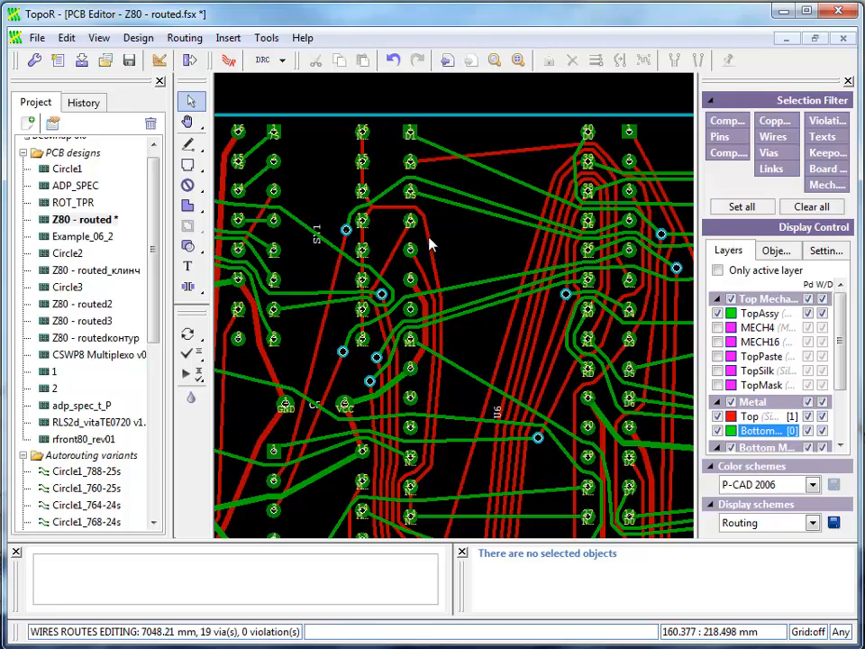
{"action": "left_click", "coordinate": [430, 243]}
{"action": "double_click", "coordinate": [430, 243]}
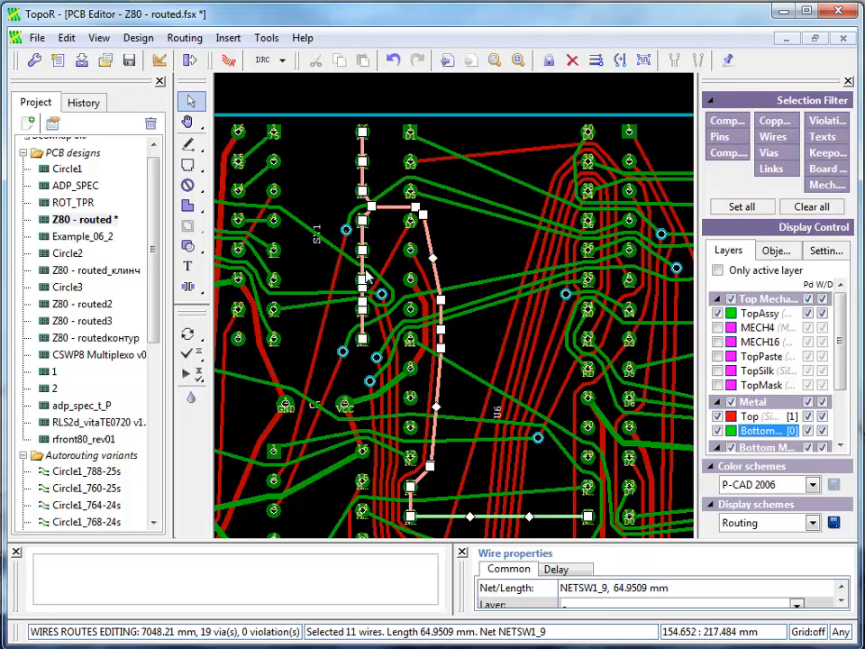
{"action": "scroll", "coordinate": [428, 339], "scroll_direction": "down", "scroll_amount": 2}
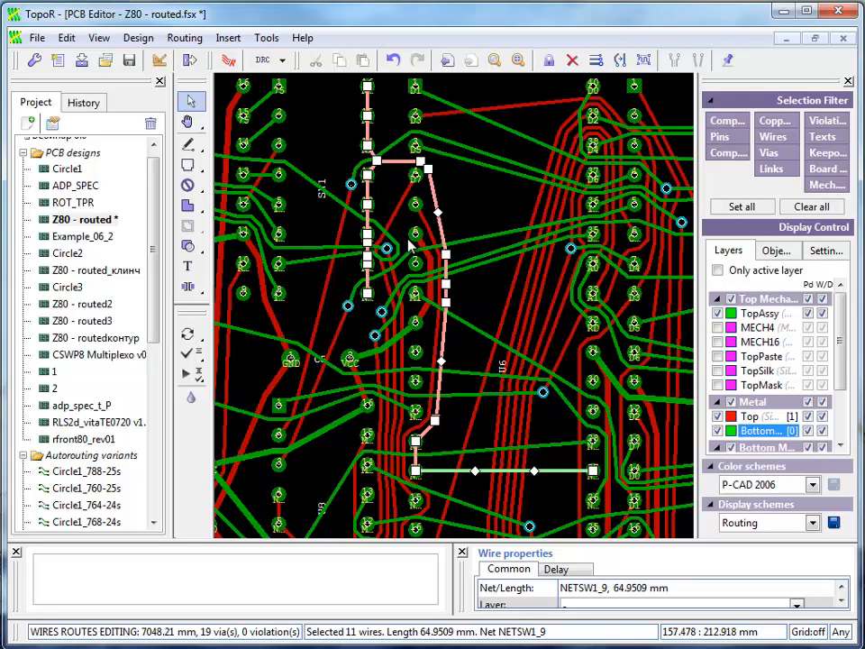
{"action": "left_click_drag", "start_coordinate": [419, 163], "coordinate": [400, 421]}
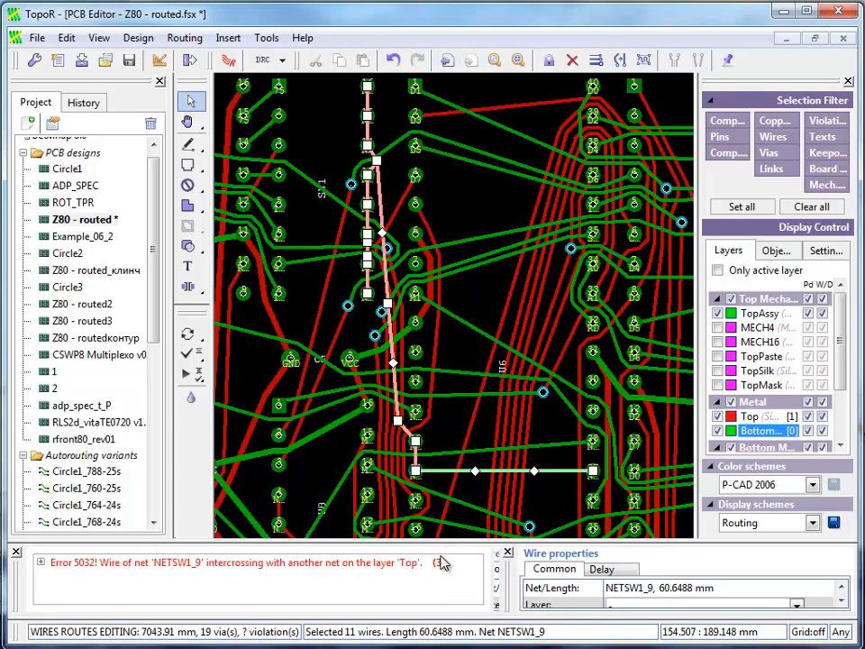
{"action": "scroll", "coordinate": [392, 309], "scroll_direction": "down", "scroll_amount": 3}
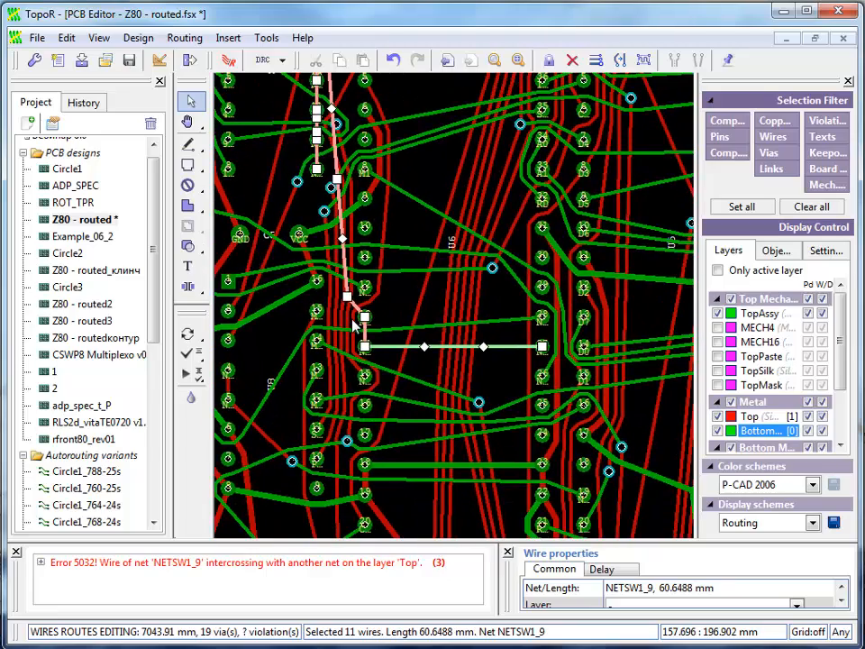
Move the INT wire and its two neighbouring Top-layer wires across U6's pins 13 and 14, and optimize via placement and wire traces.
{"action": "scroll", "coordinate": [353, 321], "scroll_direction": "up", "scroll_amount": 2}
{"action": "left_click", "coordinate": [346, 322]}
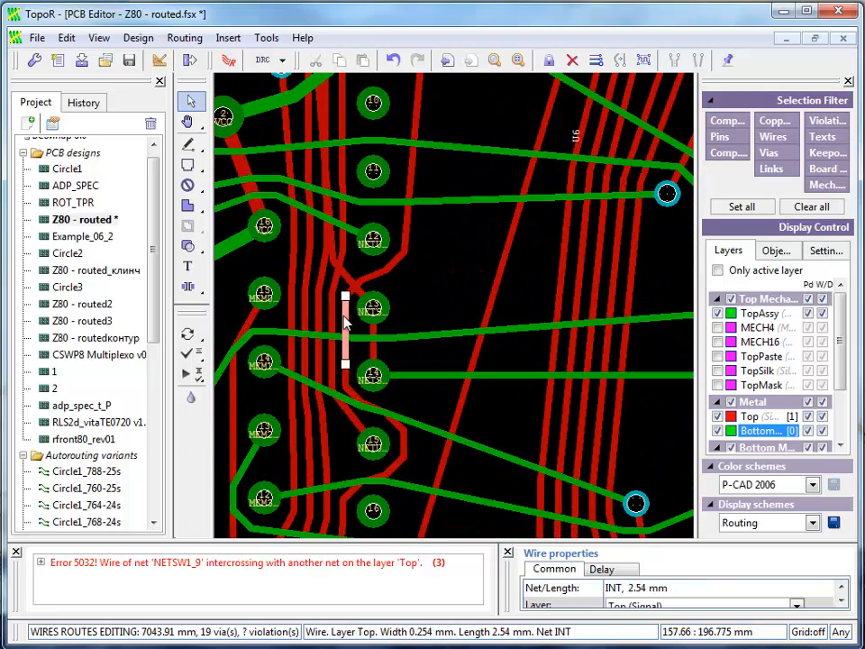
{"action": "left_click", "coordinate": [331, 318], "text": "ctrl"}
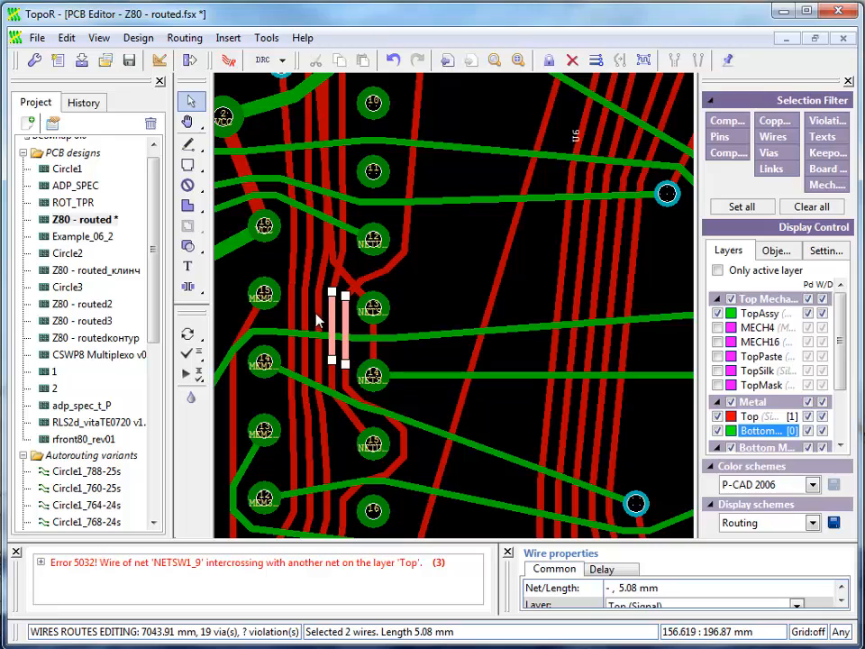
{"action": "left_click", "coordinate": [318, 320], "text": "ctrl"}
{"action": "left_click_drag", "start_coordinate": [326, 322], "coordinate": [406, 340]}
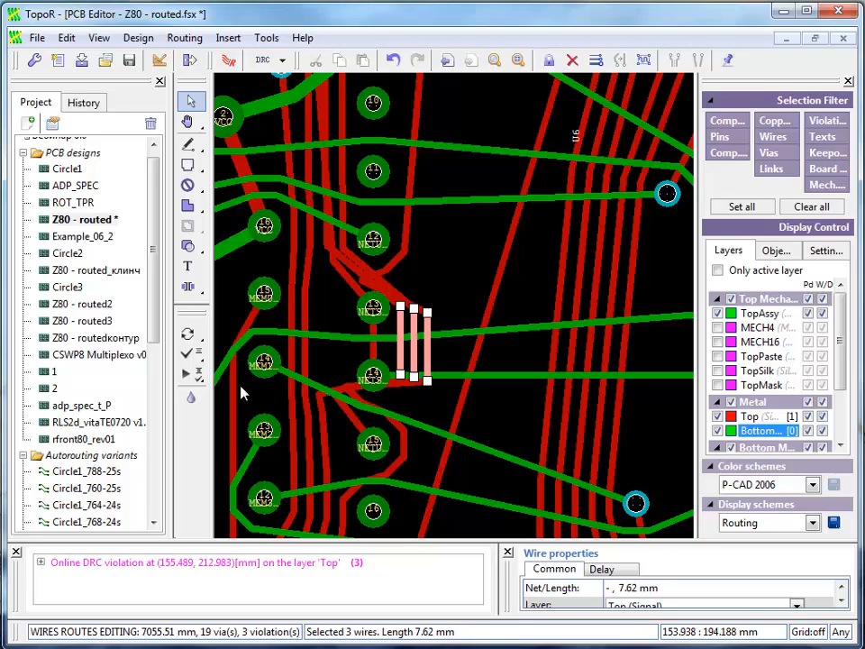
{"action": "left_click", "coordinate": [189, 373]}
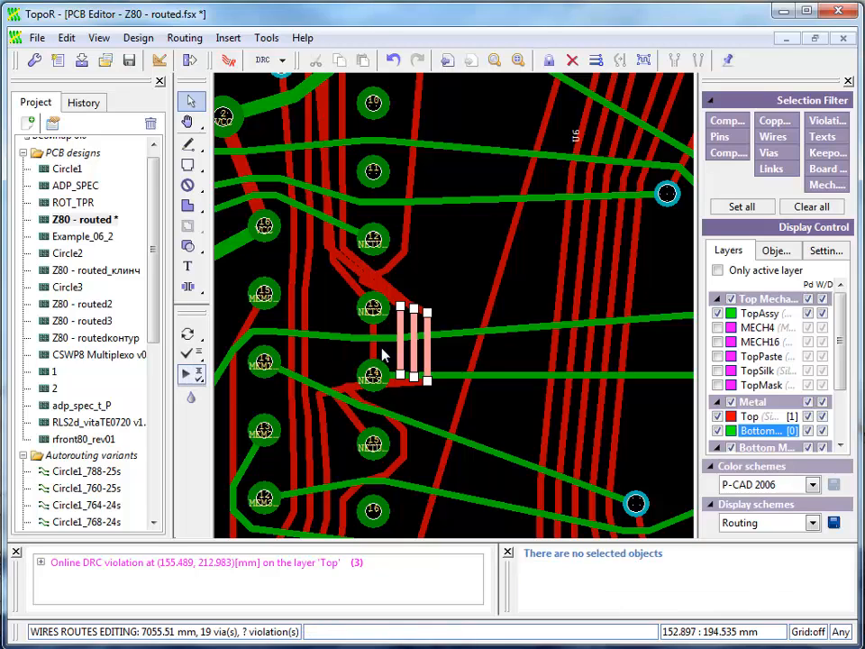
{"action": "scroll", "coordinate": [380, 354], "scroll_direction": "down", "scroll_amount": 2}
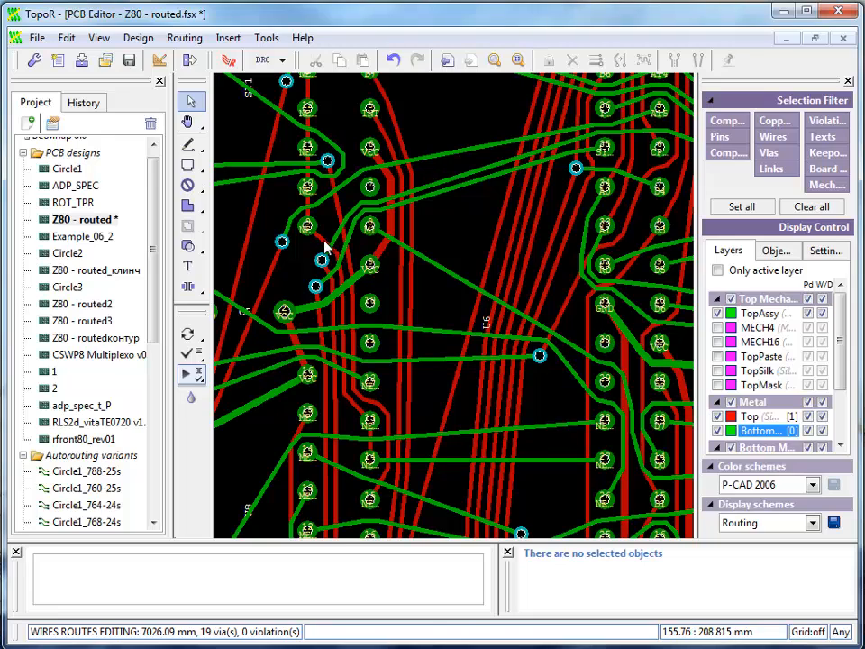
Select all wires of the NETSW1_9 net and examine their route between SW1 and U6.
{"action": "left_click", "coordinate": [326, 248]}
{"action": "left_click", "coordinate": [326, 248]}
{"action": "left_click", "coordinate": [326, 248]}
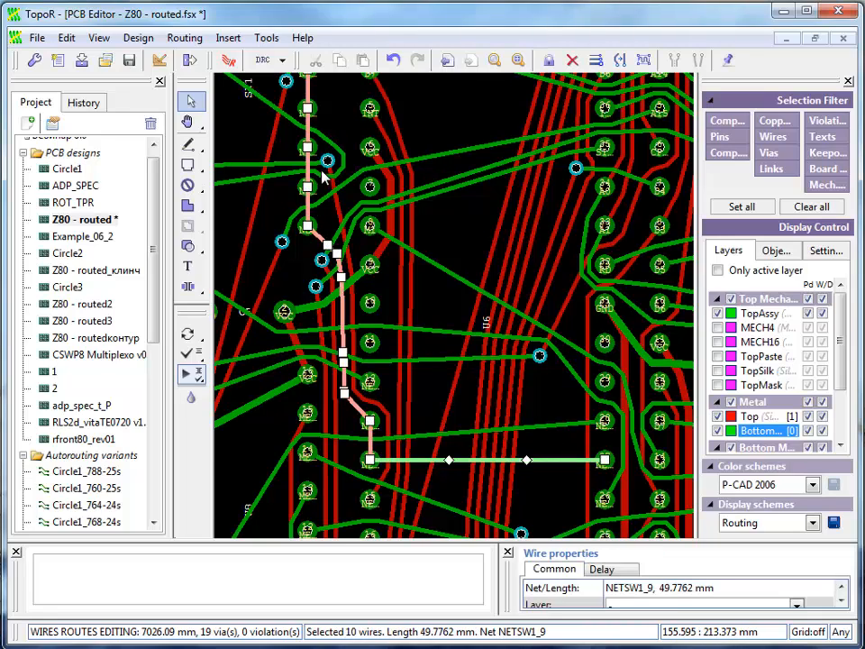
{"action": "scroll", "coordinate": [320, 298], "scroll_direction": "down", "scroll_amount": 1}
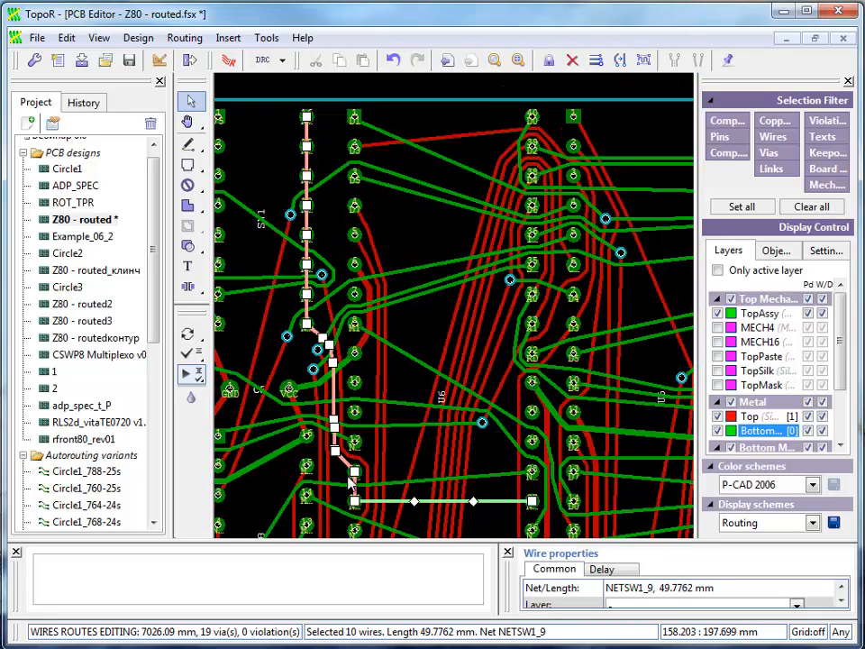
Move the NETU6_15 via to the opposite side of SW1's pins 10 and 11 and bend its Top-layer wire through the gap between them.
{"action": "left_click", "coordinate": [398, 235]}
{"action": "scroll", "coordinate": [410, 300], "scroll_direction": "up", "scroll_amount": 3}
{"action": "scroll", "coordinate": [424, 287], "scroll_direction": "up", "scroll_amount": 1}
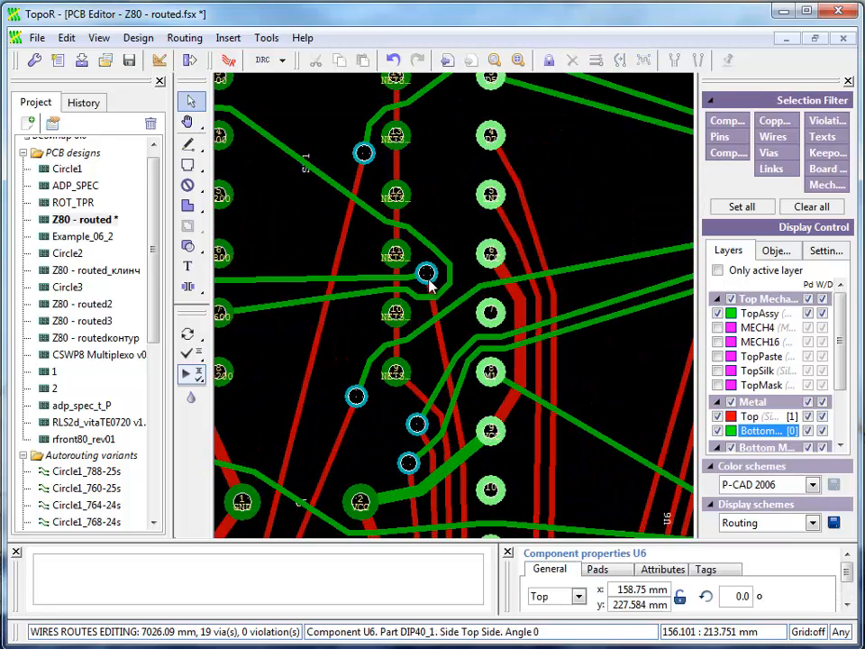
{"action": "left_click", "coordinate": [430, 283]}
{"action": "left_click_drag", "start_coordinate": [430, 282], "coordinate": [361, 274]}
{"action": "left_click", "coordinate": [391, 317]}
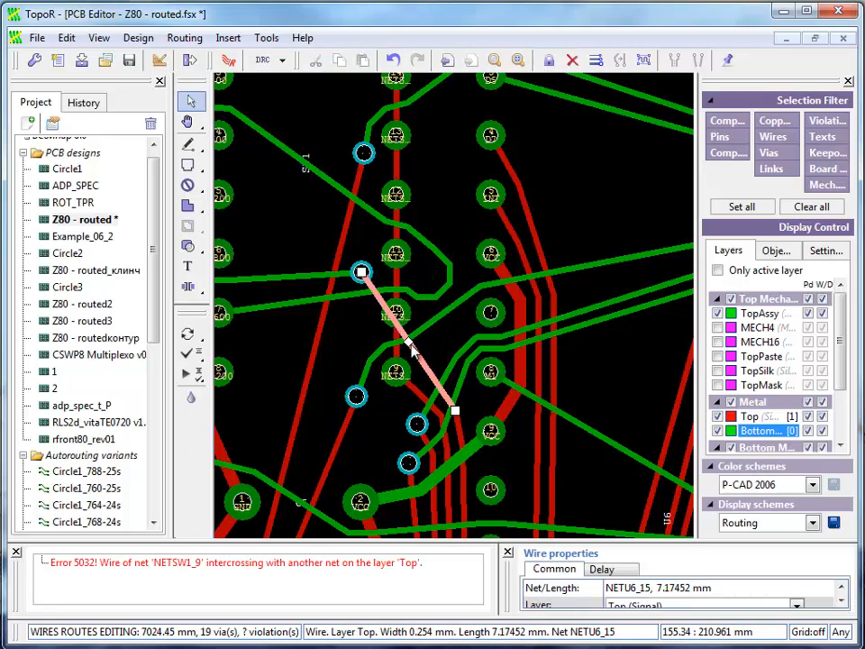
{"action": "left_click_drag", "start_coordinate": [391, 317], "coordinate": [426, 291]}
Switch the NETSW1_9 wire between SW1's pins 10 and 11 to Bottom, pull the 9600 wire back past them, and optimize the routing.
{"action": "left_click", "coordinate": [398, 281]}
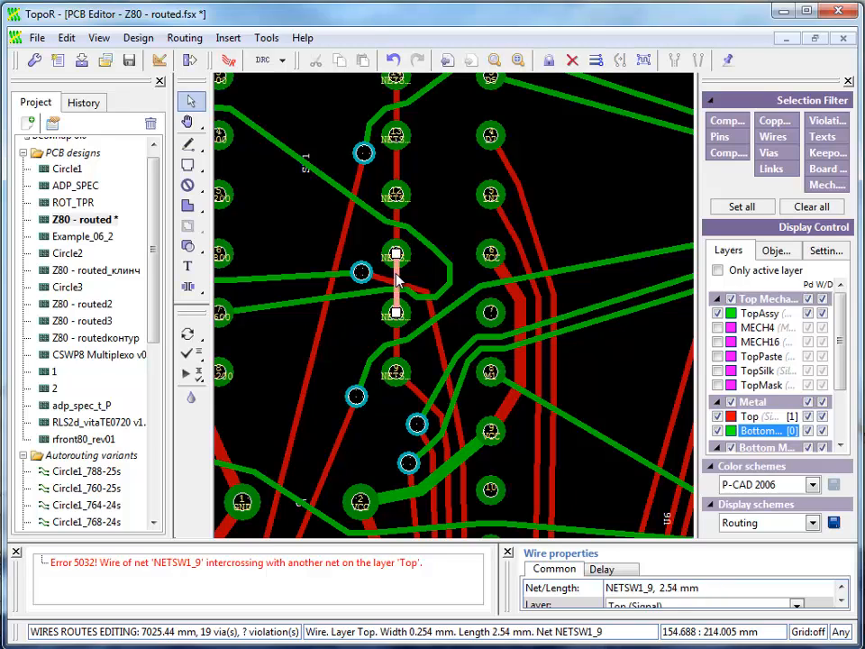
{"action": "key", "text": "0"}
{"action": "left_click", "coordinate": [421, 297]}
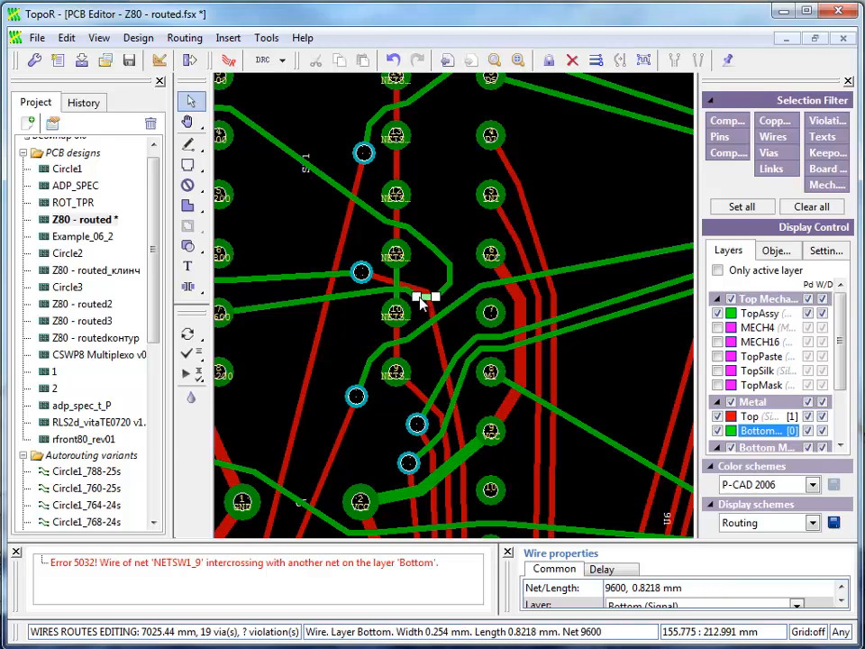
{"action": "left_click_drag", "start_coordinate": [421, 298], "coordinate": [368, 294]}
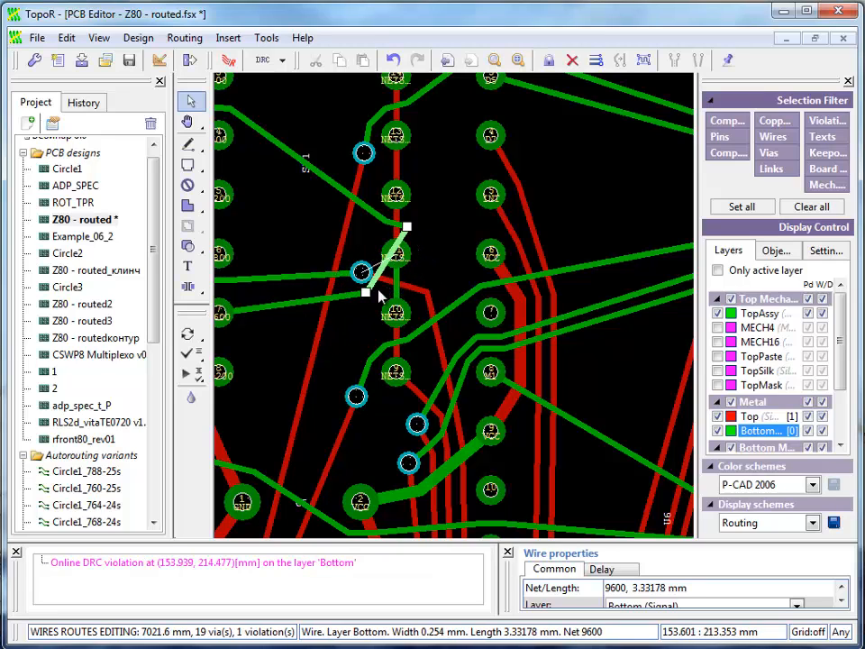
{"action": "left_click", "coordinate": [188, 374]}
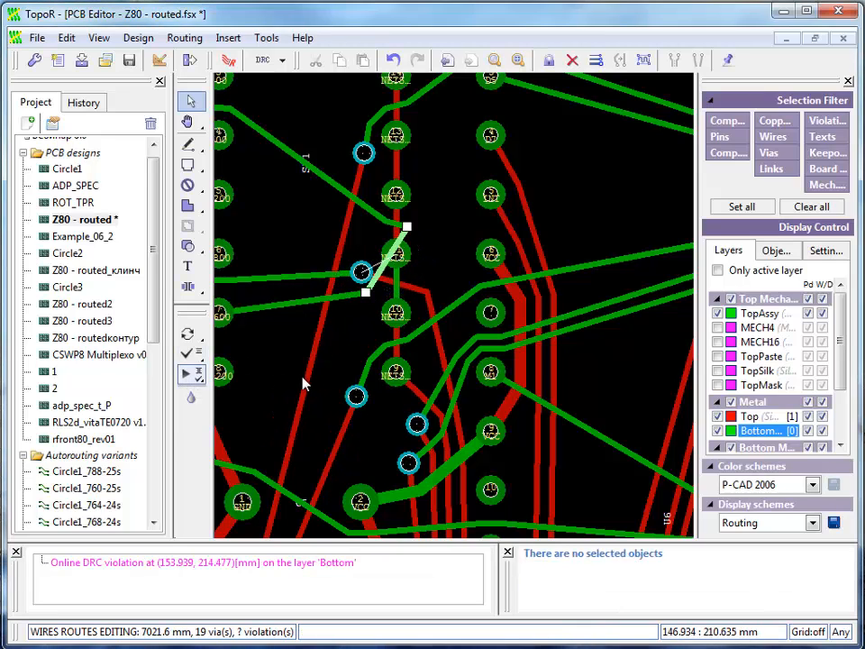
Move the Bottom-layer GND wire leading to U12's pin 11 between U12's pins 7 and 8, and optimize via placement and wire traces.
{"action": "scroll", "coordinate": [448, 306], "scroll_direction": "down", "scroll_amount": 5}
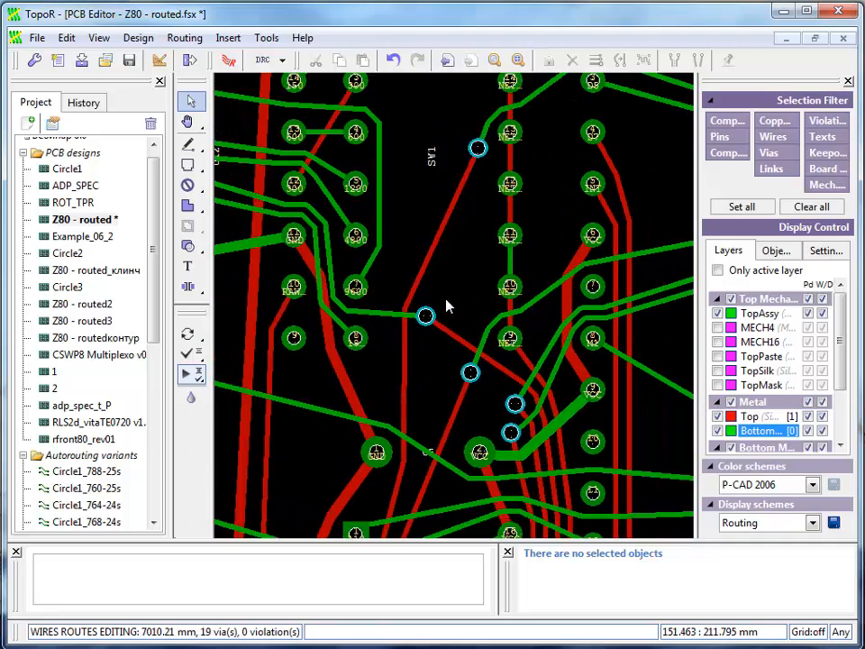
{"action": "scroll", "coordinate": [463, 356], "scroll_direction": "down", "scroll_amount": 2}
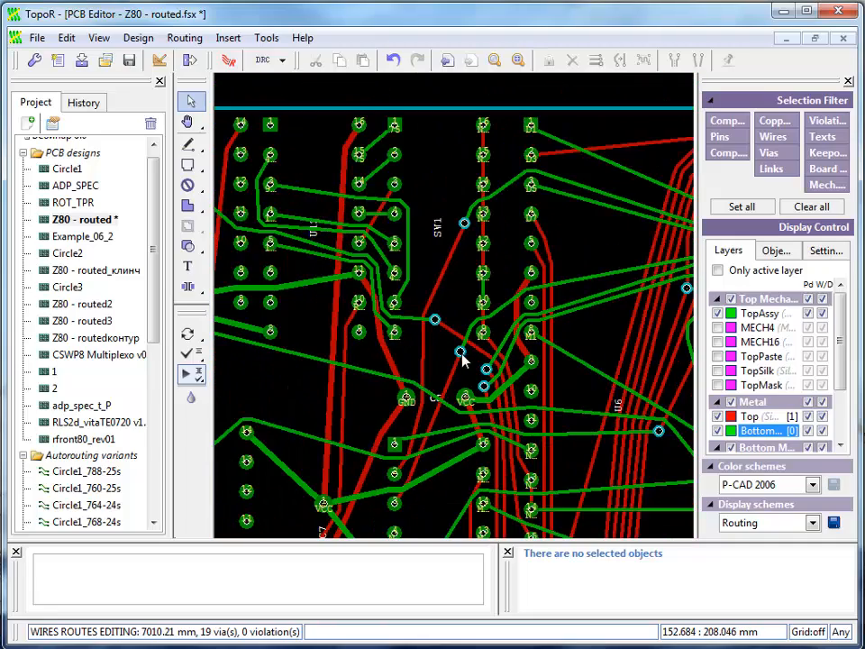
{"action": "scroll", "coordinate": [366, 335], "scroll_direction": "up", "scroll_amount": 2}
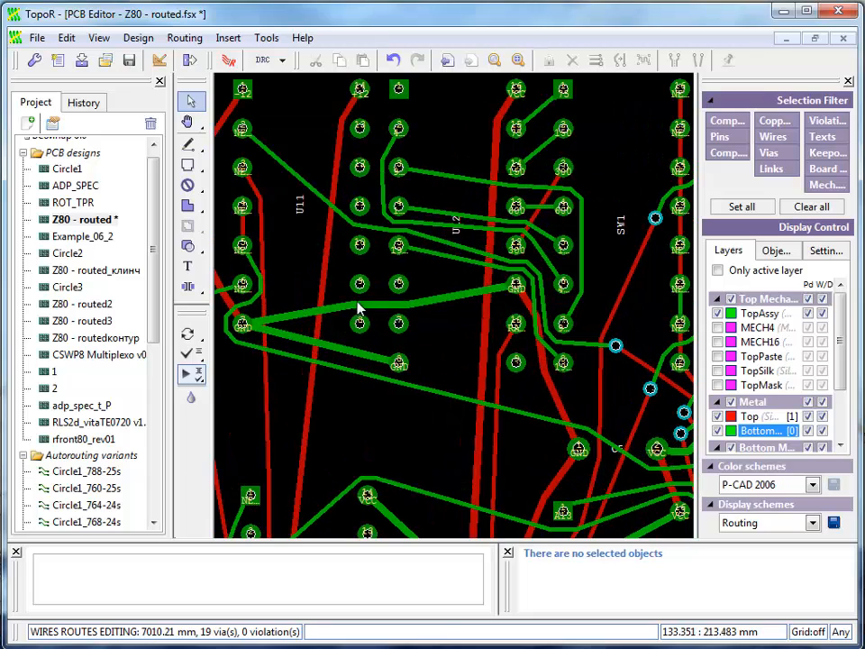
{"action": "left_click_drag", "start_coordinate": [357, 305], "coordinate": [410, 342]}
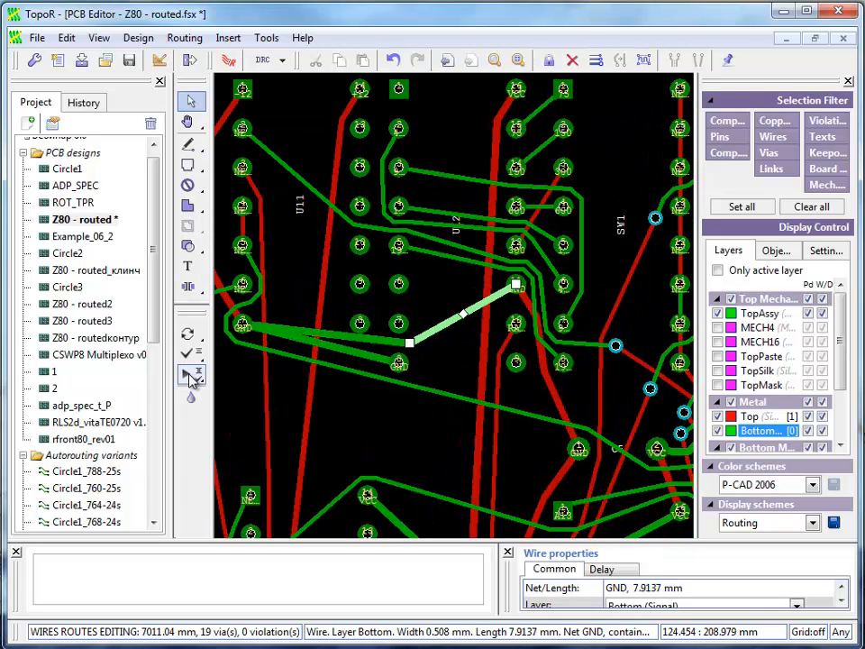
{"action": "left_click", "coordinate": [198, 376]}
{"action": "left_click", "coordinate": [236, 377]}
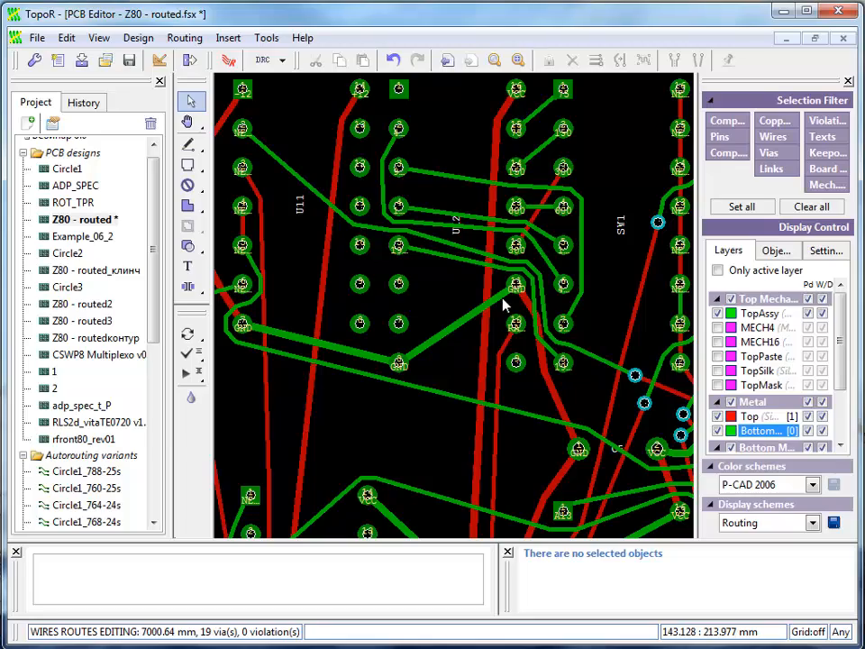
Switch the VCC wire between U10's pin 14 and C7 to the Top layer, and run the via and wire optimization twice.
{"action": "scroll", "coordinate": [422, 334], "scroll_direction": "down", "scroll_amount": 2}
{"action": "middle_click_drag", "start_coordinate": [415, 419], "coordinate": [357, 232]}
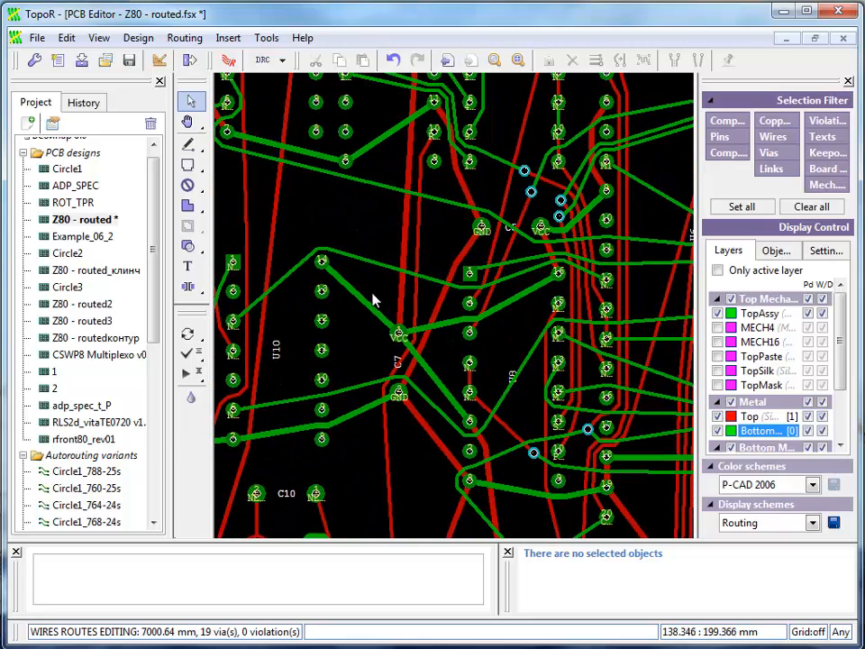
{"action": "scroll", "coordinate": [365, 301], "scroll_direction": "up", "scroll_amount": 2}
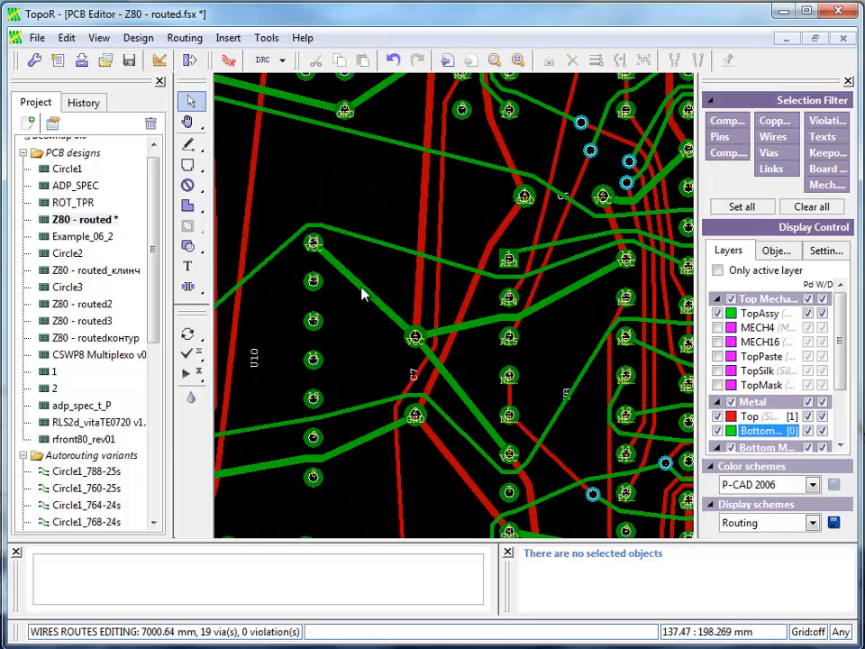
{"action": "left_click", "coordinate": [361, 294]}
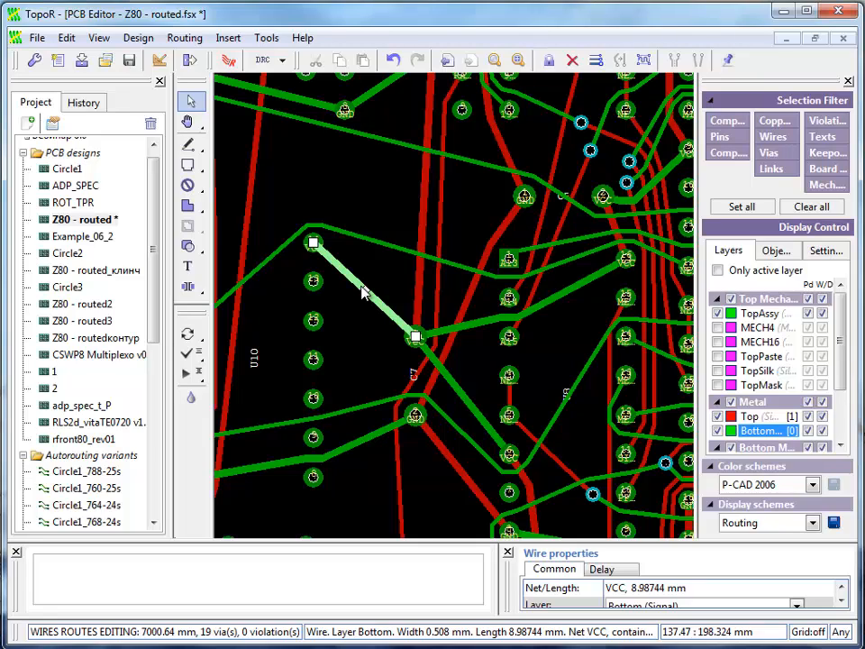
{"action": "double_click", "coordinate": [362, 281]}
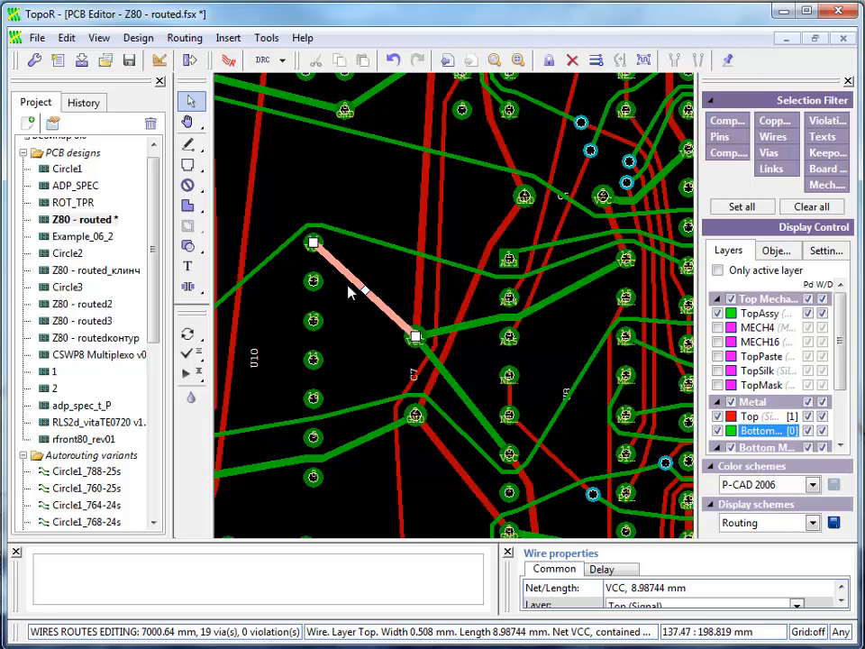
{"action": "left_click", "coordinate": [190, 375]}
{"action": "left_click", "coordinate": [236, 395]}
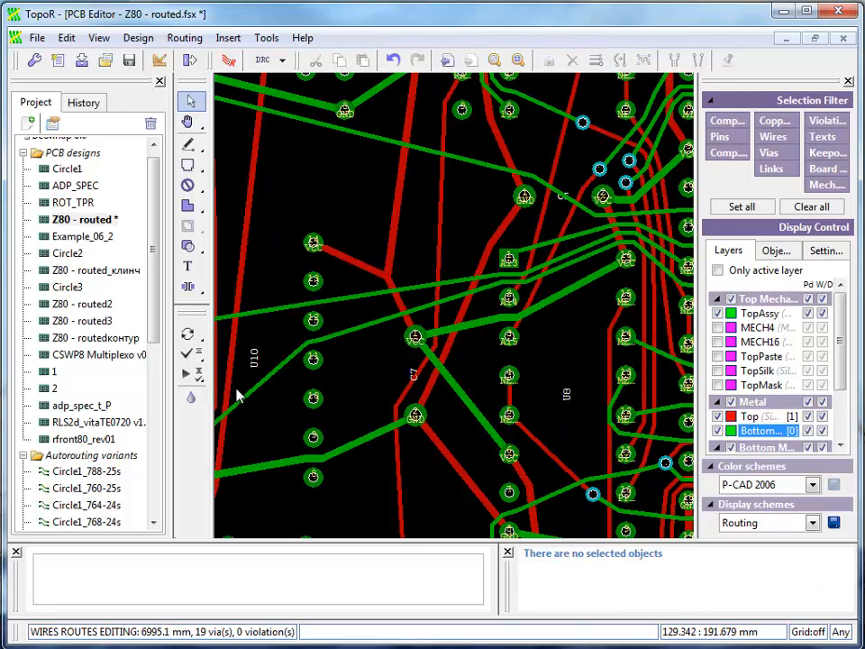
{"action": "left_click", "coordinate": [188, 373]}
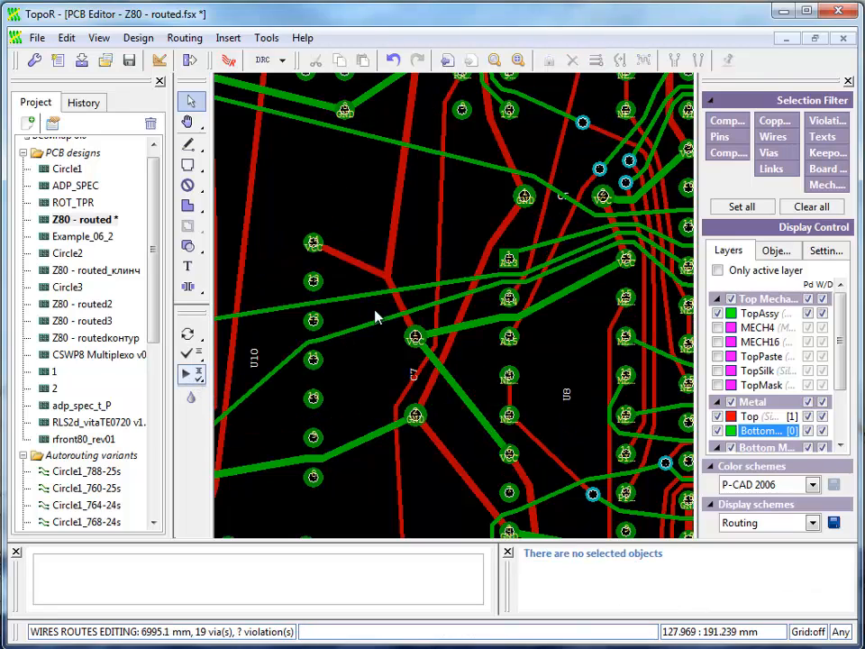
Switch the GND wire between U7's pin 35 and J4's pin 3 to the Top layer.
{"action": "scroll", "coordinate": [365, 162], "scroll_direction": "down", "scroll_amount": 3}
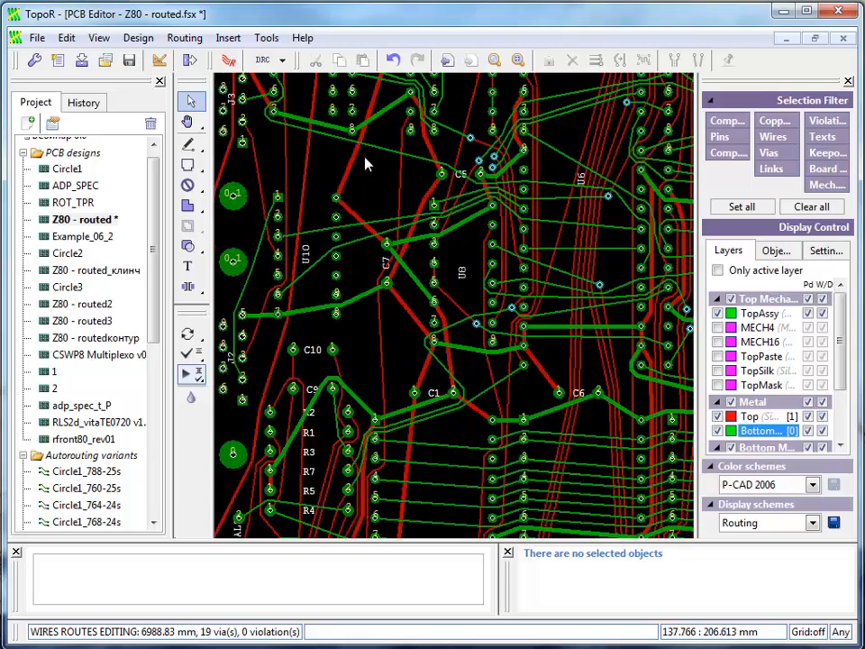
{"action": "middle_click_drag", "start_coordinate": [365, 162], "coordinate": [311, 323]}
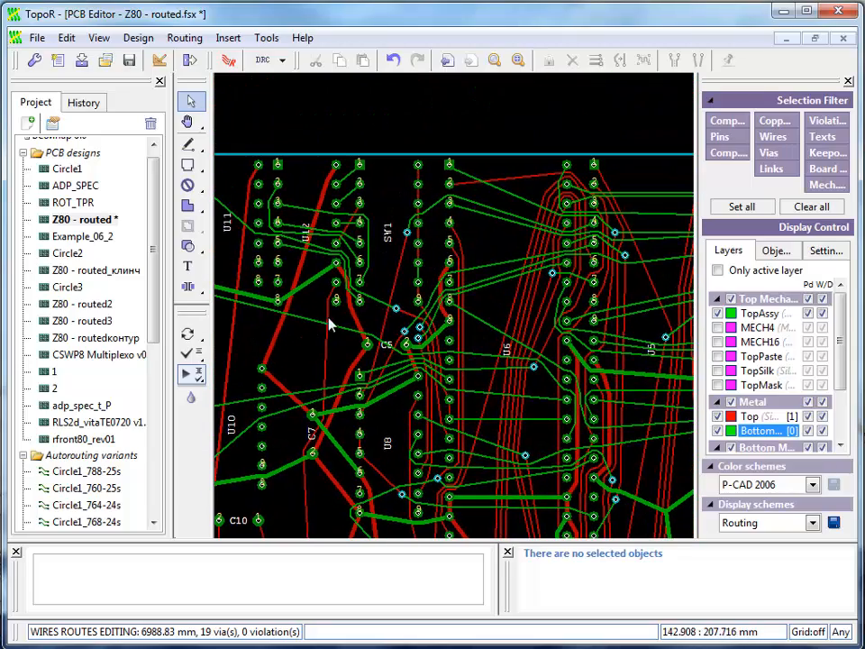
{"action": "middle_click_drag", "start_coordinate": [481, 370], "coordinate": [361, 349]}
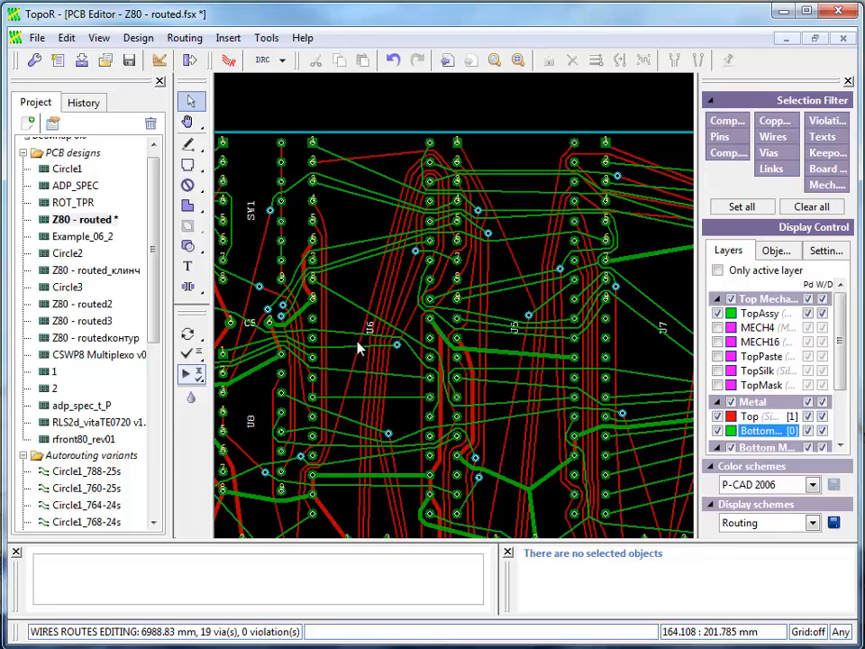
{"action": "middle_click_drag", "start_coordinate": [500, 334], "coordinate": [286, 358]}
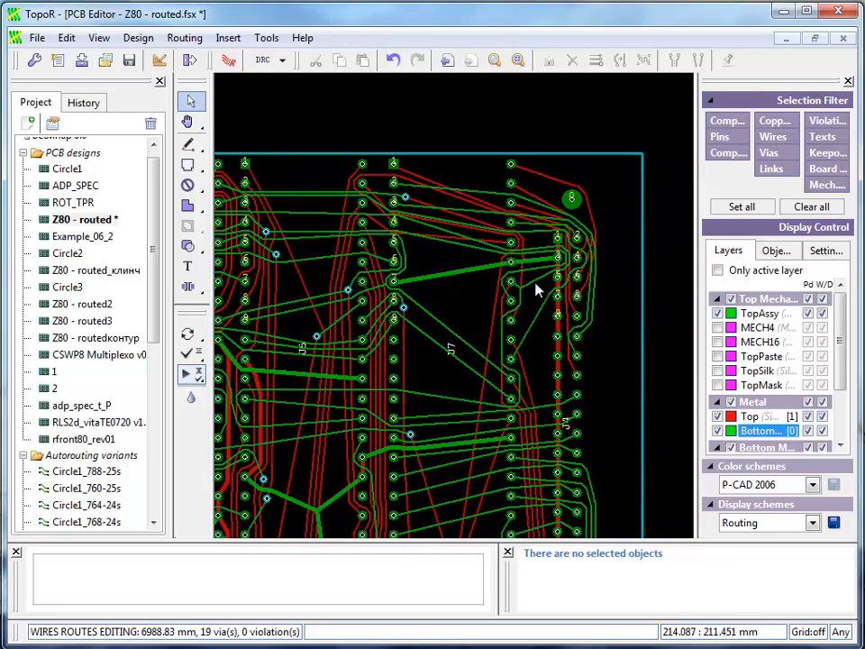
{"action": "scroll", "coordinate": [555, 271], "scroll_direction": "up", "scroll_amount": 4}
{"action": "scroll", "coordinate": [541, 278], "scroll_direction": "up", "scroll_amount": 4}
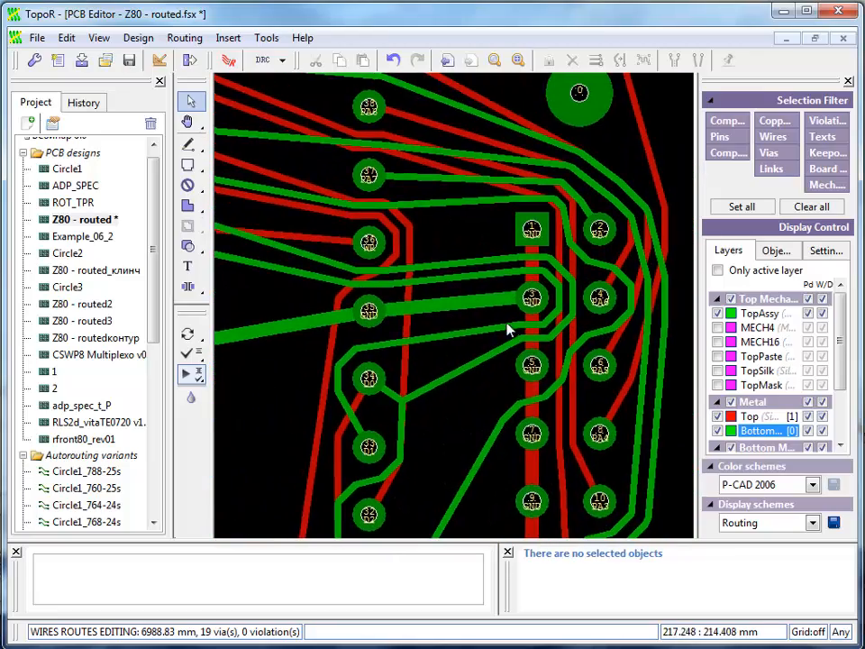
{"action": "left_click", "coordinate": [459, 306]}
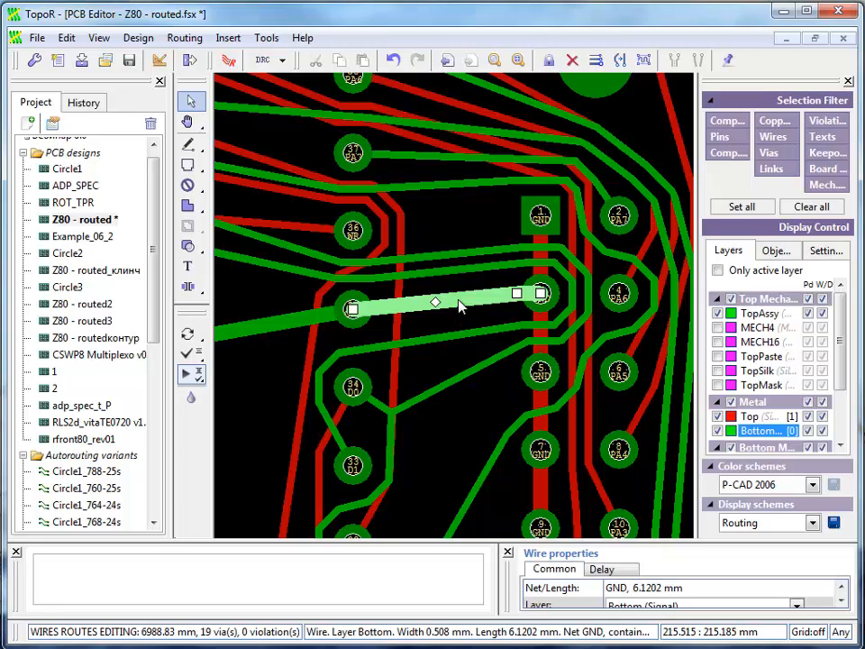
{"action": "key", "text": "KP_Multiply"}
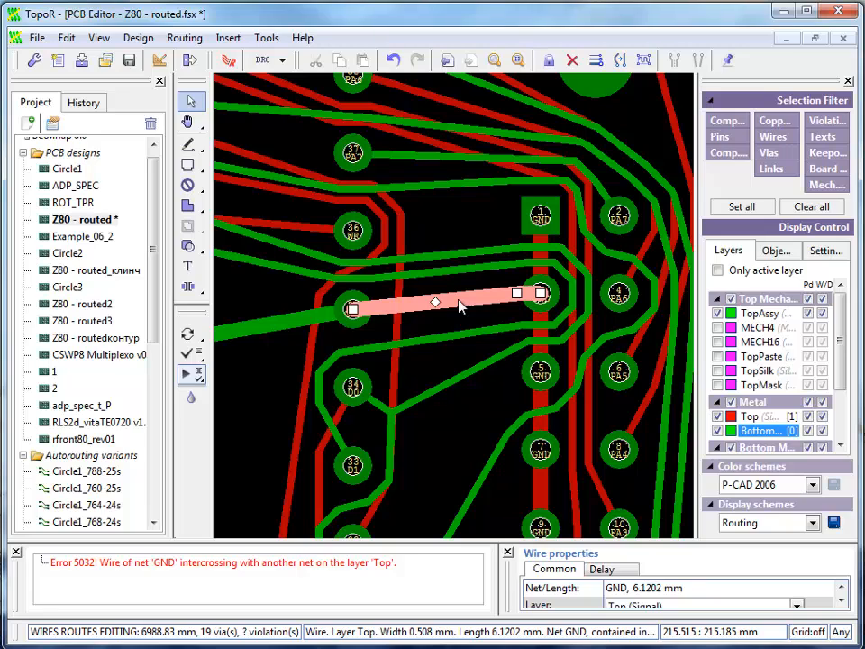
Reroute the Top-layer D2 wire around the opposite side of U7's pin 35 and back between pins 35 and 34, and optimize the routing.
{"action": "left_click", "coordinate": [397, 329]}
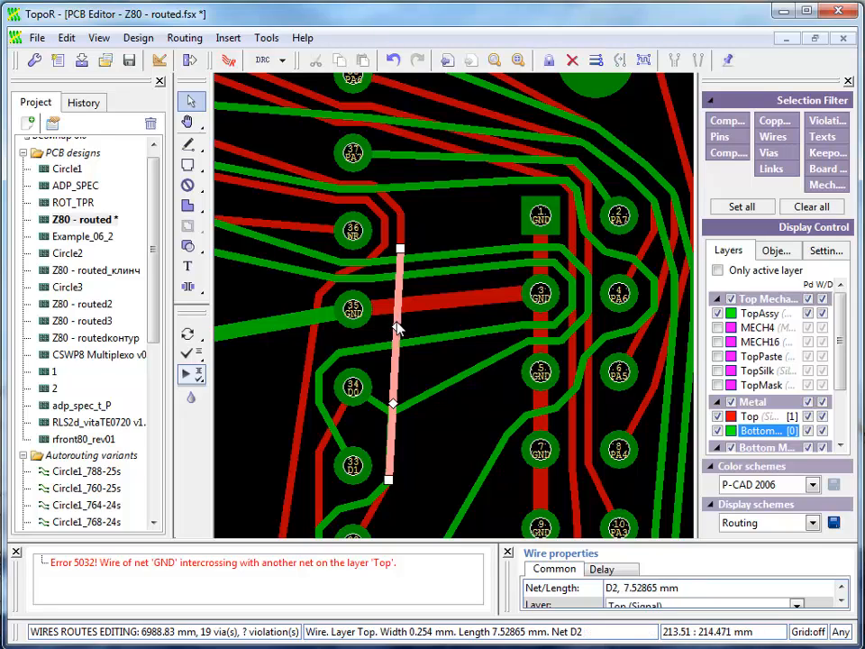
{"action": "left_click_drag", "start_coordinate": [397, 329], "coordinate": [322, 295]}
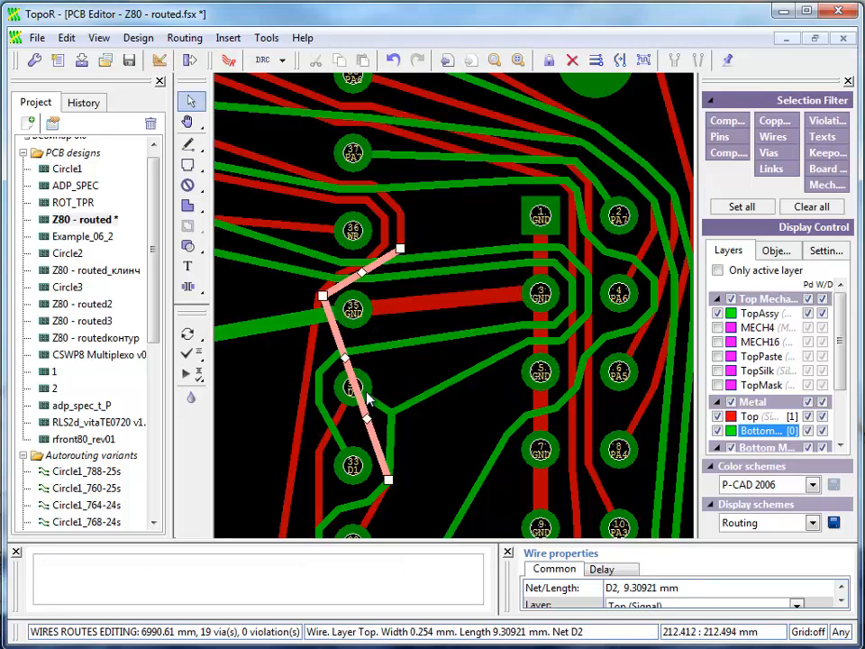
{"action": "left_click_drag", "start_coordinate": [366, 401], "coordinate": [381, 382]}
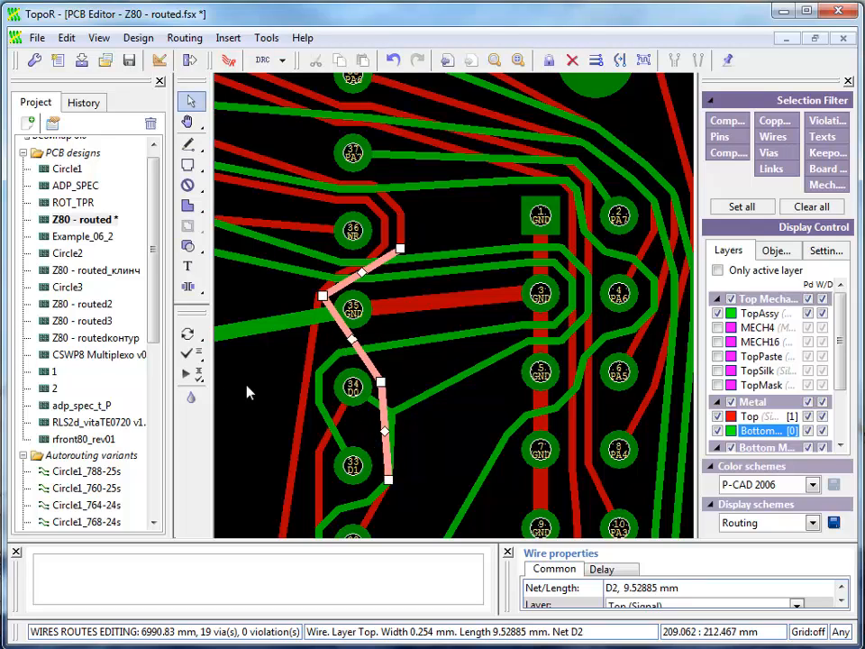
{"action": "left_click", "coordinate": [190, 374]}
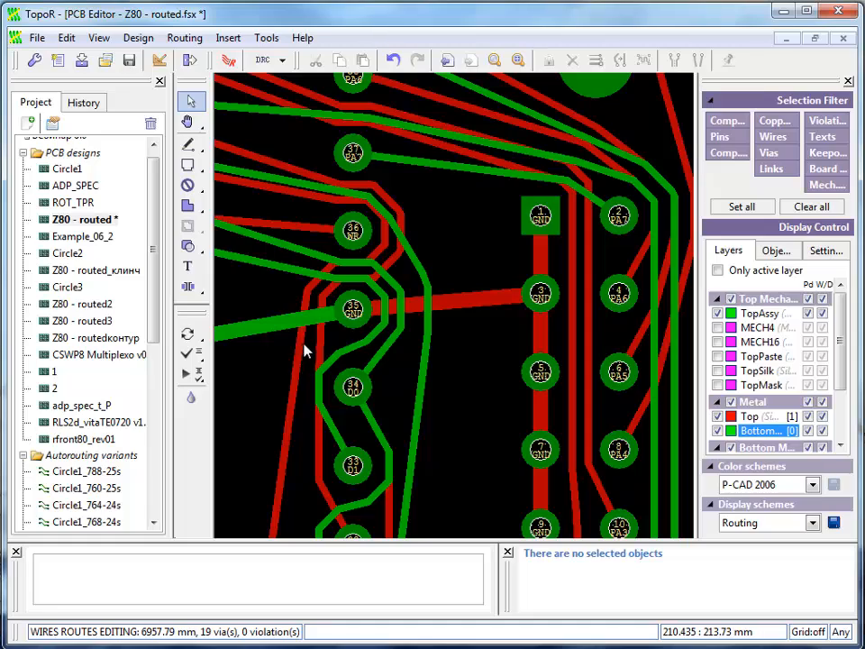
Select the whole GND wire between U7's pins 7 and 35 and switch it to the Top layer.
{"action": "scroll", "coordinate": [306, 349], "scroll_direction": "down", "scroll_amount": 3}
{"action": "middle_click_drag", "start_coordinate": [362, 347], "coordinate": [437, 340]}
{"action": "left_click", "coordinate": [436, 340]}
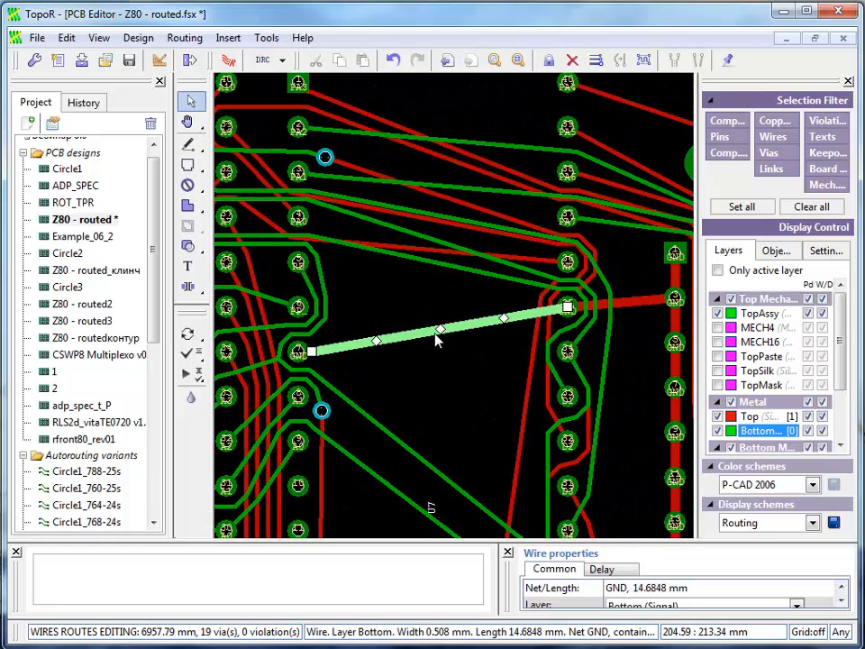
{"action": "double_click", "coordinate": [435, 334]}
{"action": "key", "text": "1"}
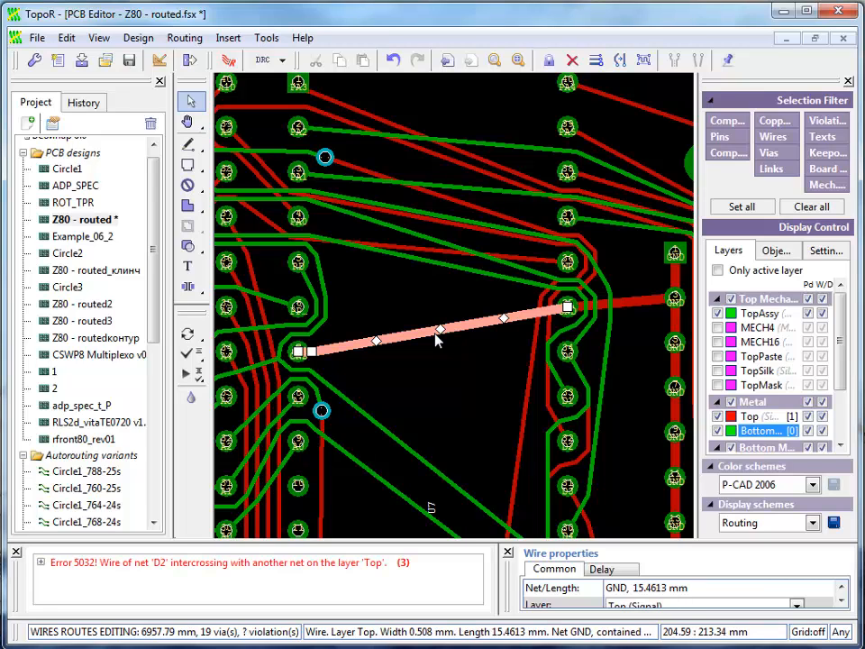
Switch the GND wire between U7's pin 35 and J4's pin 3 back to the Bottom layer.
{"action": "scroll", "coordinate": [591, 320], "scroll_direction": "up", "scroll_amount": 3}
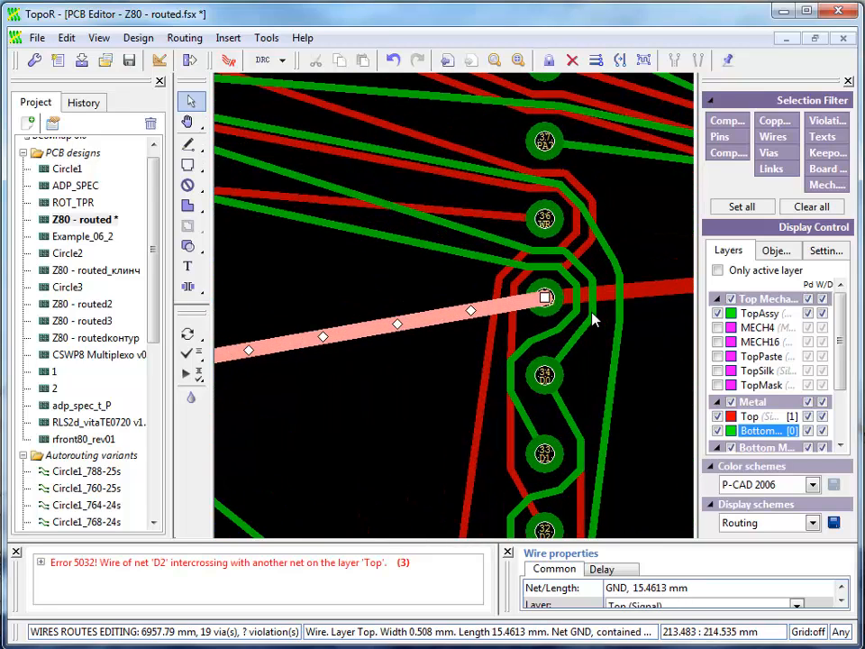
{"action": "middle_click_drag", "start_coordinate": [593, 319], "coordinate": [476, 347]}
{"action": "scroll", "coordinate": [552, 322], "scroll_direction": "up", "scroll_amount": 1}
{"action": "left_click", "coordinate": [550, 320]}
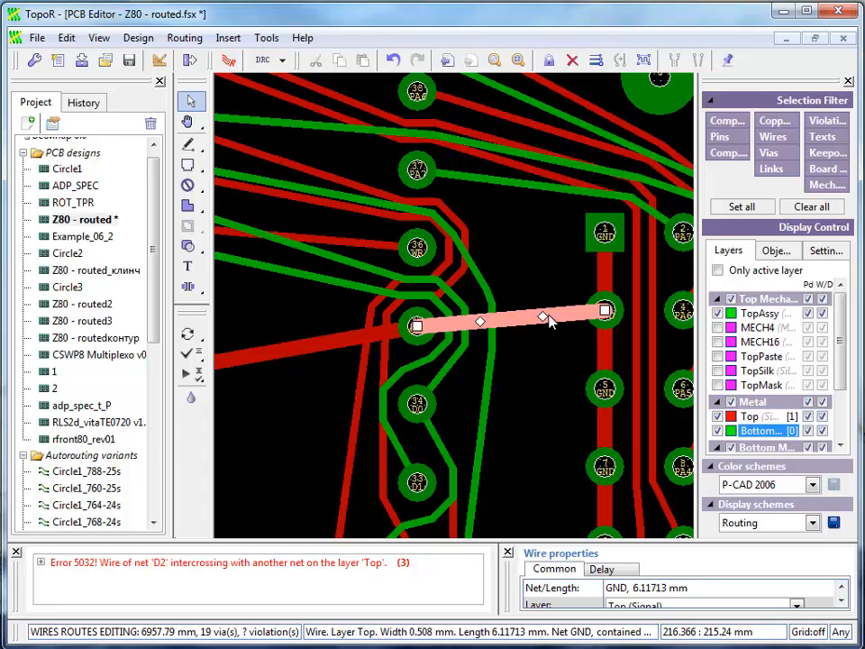
{"action": "key", "text": "0"}
Move the Bottom-layer D1, D0 and D4 wires to the side of U7's pin 35 facing away from J4.
{"action": "left_click", "coordinate": [448, 341]}
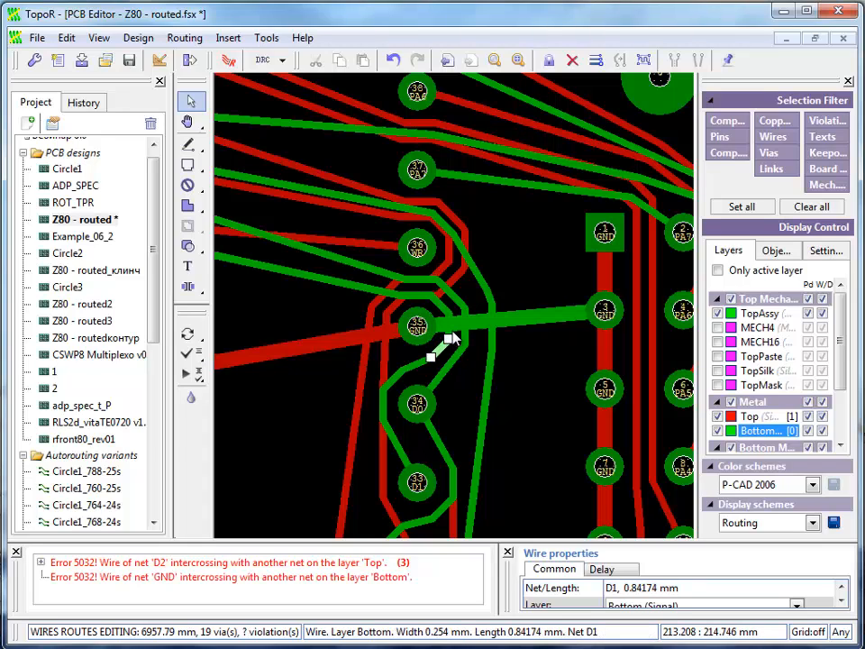
{"action": "left_click", "coordinate": [453, 337]}
{"action": "left_click", "coordinate": [450, 338]}
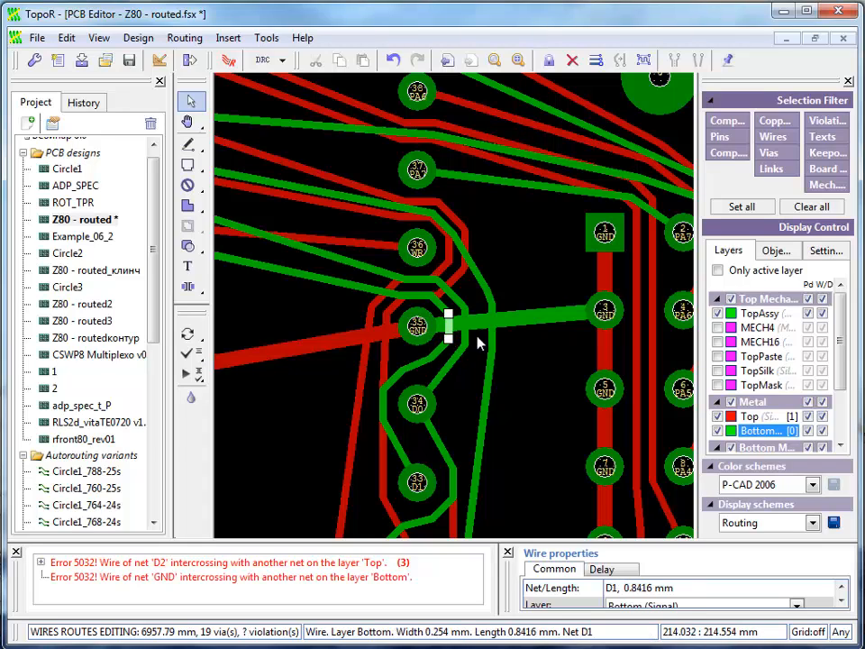
{"action": "left_click", "coordinate": [464, 338], "text": "shift"}
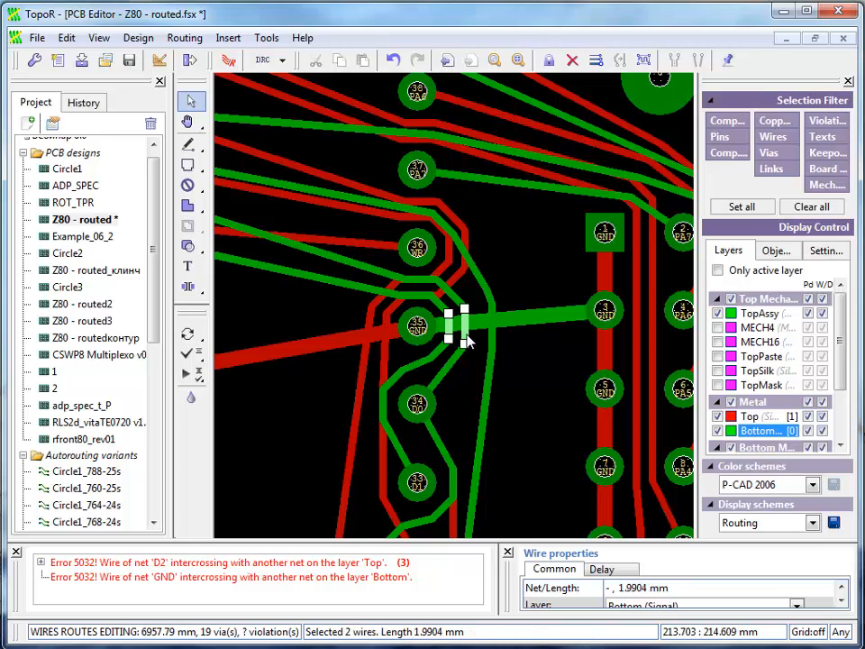
{"action": "left_click_drag", "start_coordinate": [467, 340], "coordinate": [384, 339]}
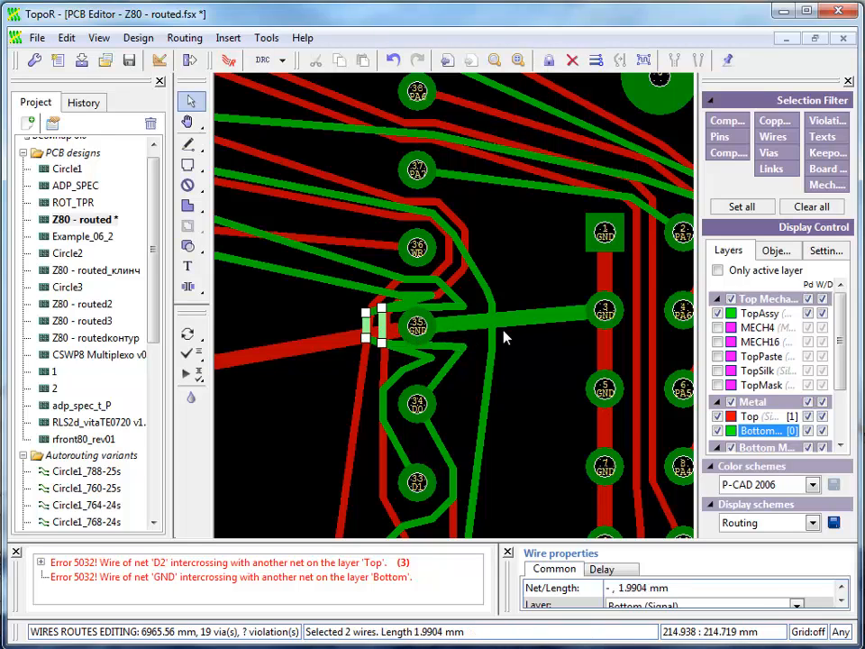
{"action": "left_click_drag", "start_coordinate": [494, 333], "coordinate": [402, 335]}
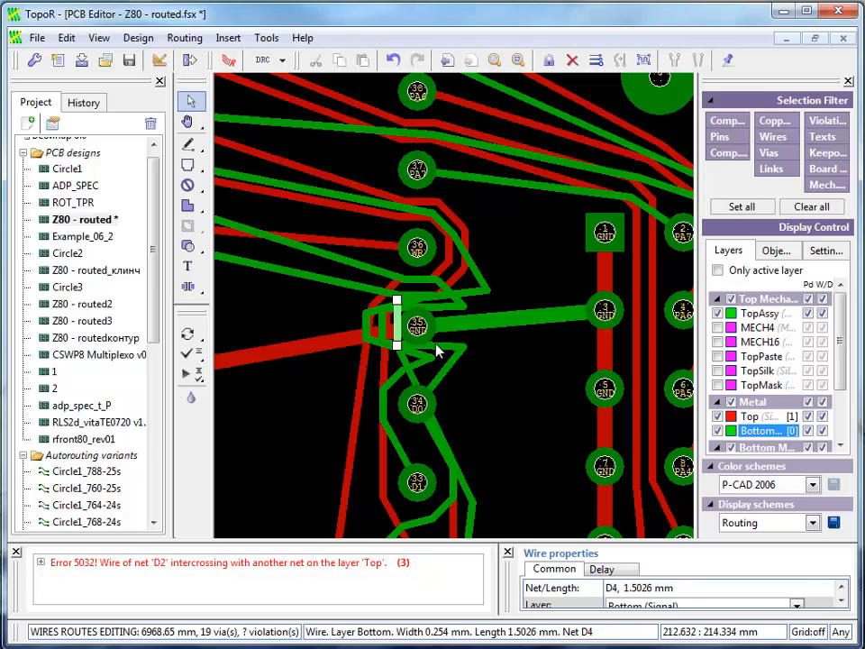
Move the Top-layer D2 and A9 wires to the J4 side of U7's pin 35 and optimize the routing.
{"action": "left_click", "coordinate": [383, 358]}
{"action": "left_click_drag", "start_coordinate": [415, 323], "coordinate": [367, 353]}
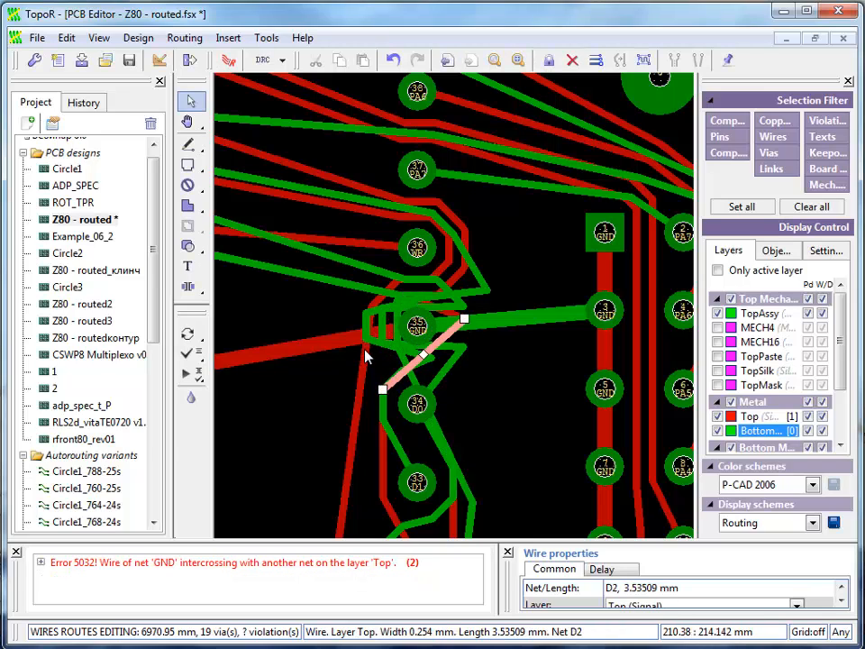
{"action": "left_click", "coordinate": [367, 325]}
{"action": "mouse_move", "coordinate": [371, 309]}
{"action": "left_mouse_down"}
{"action": "mouse_move", "coordinate": [407, 288]}
{"action": "mouse_move", "coordinate": [373, 340]}
{"action": "mouse_move", "coordinate": [384, 328]}
{"action": "mouse_move", "coordinate": [395, 261]}
{"action": "mouse_move", "coordinate": [502, 337]}
{"action": "left_mouse_up"}
{"action": "scroll", "coordinate": [385, 320], "scroll_direction": "up", "scroll_amount": 2}
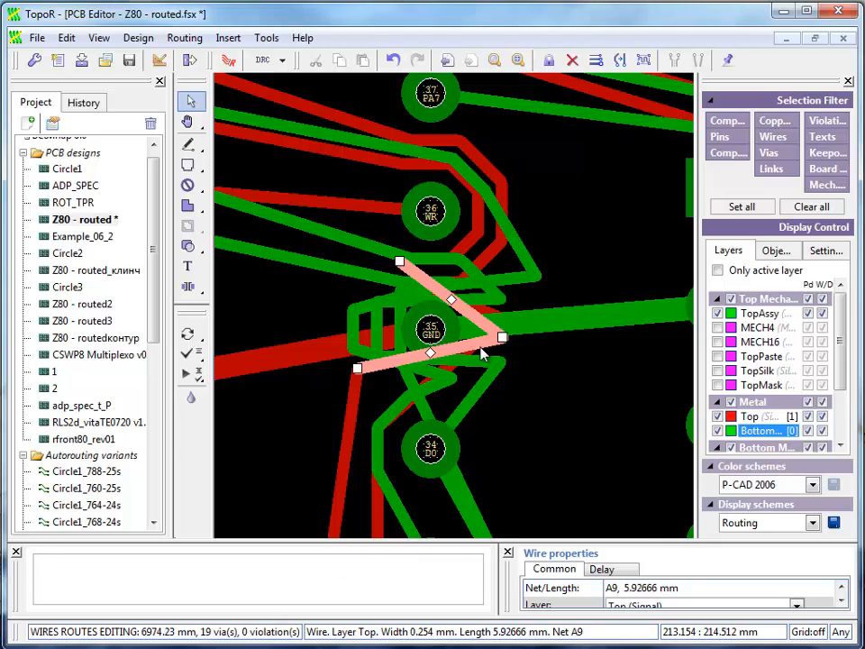
{"action": "scroll", "coordinate": [482, 354], "scroll_direction": "down", "scroll_amount": 2}
{"action": "left_click", "coordinate": [192, 380]}
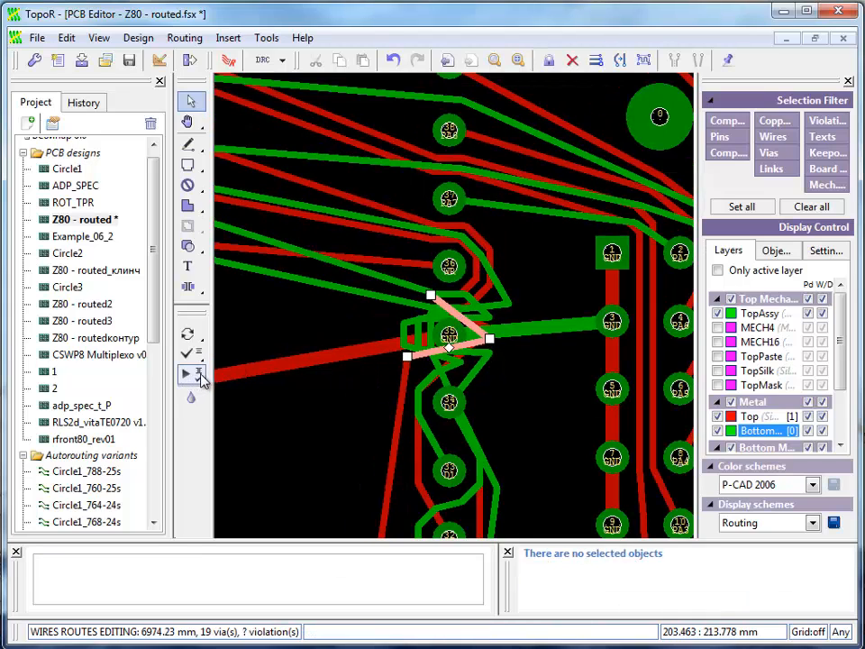
{"action": "scroll", "coordinate": [467, 360], "scroll_direction": "down", "scroll_amount": 4}
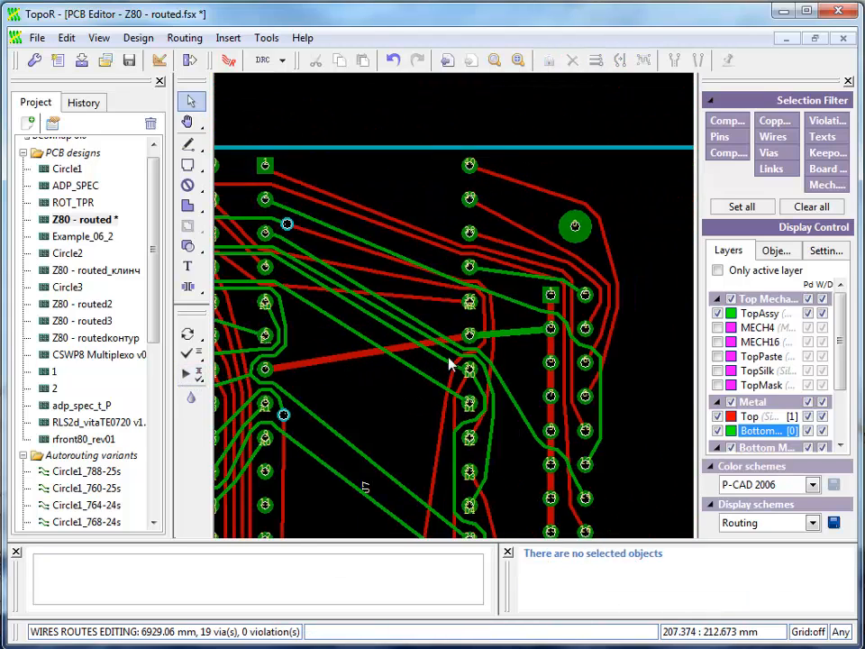
Shift the wire bend near U7's pin 7 and optimize the routing again.
{"action": "scroll", "coordinate": [338, 379], "scroll_direction": "up", "scroll_amount": 3}
{"action": "left_click_drag", "start_coordinate": [300, 368], "coordinate": [255, 377]}
{"action": "left_click", "coordinate": [192, 379]}
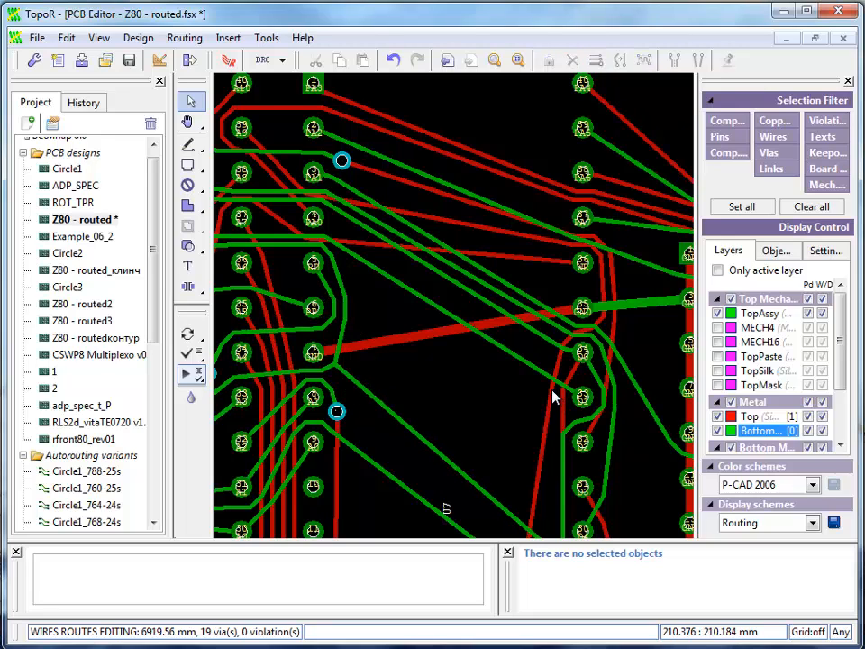
Select the whole D0 net from U7's pin 34 and trace its route across the board for a shorter connection.
{"action": "scroll", "coordinate": [554, 397], "scroll_direction": "down", "scroll_amount": 2}
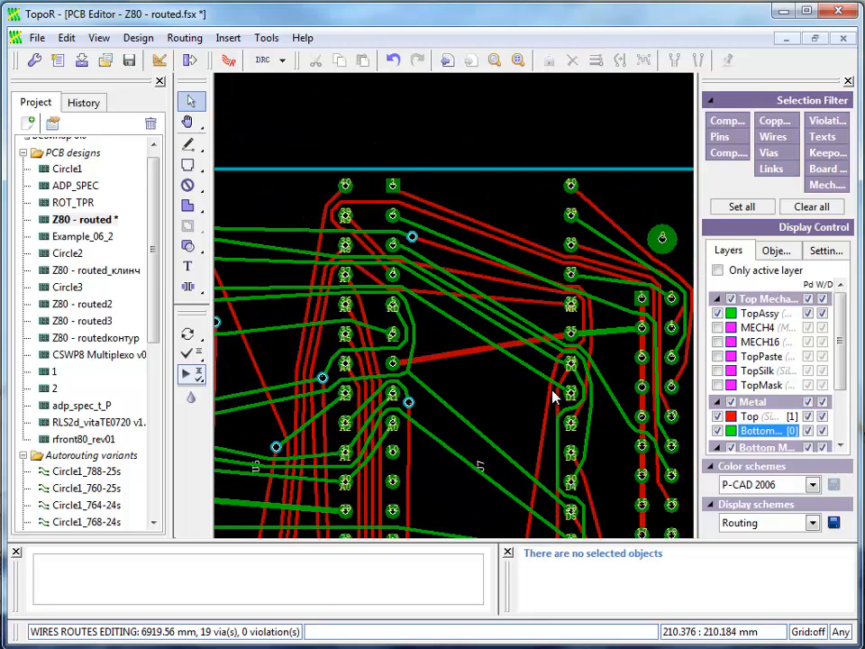
{"action": "left_click", "coordinate": [553, 381]}
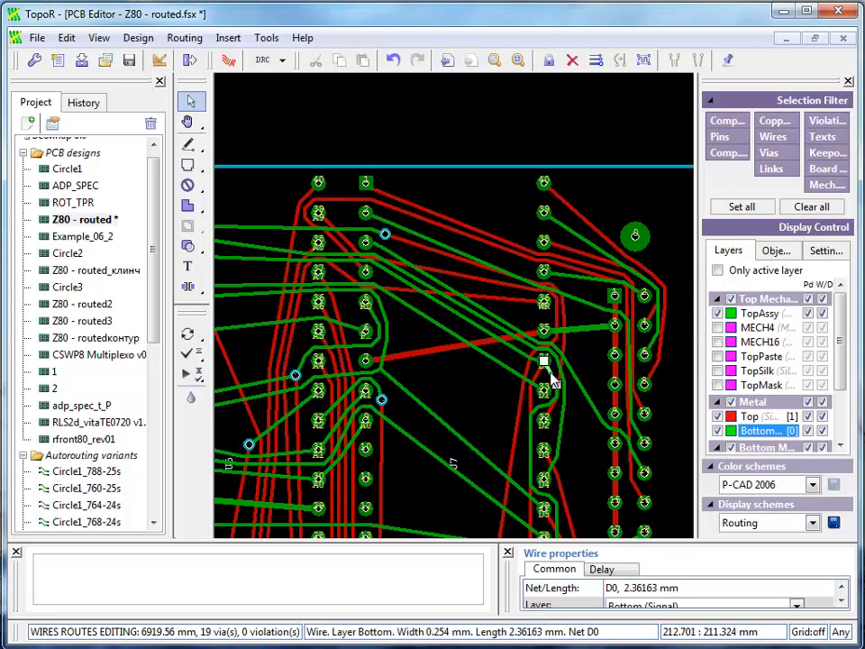
{"action": "left_click", "coordinate": [553, 380]}
{"action": "left_click", "coordinate": [553, 380]}
{"action": "scroll", "coordinate": [553, 383], "scroll_direction": "down", "scroll_amount": 2}
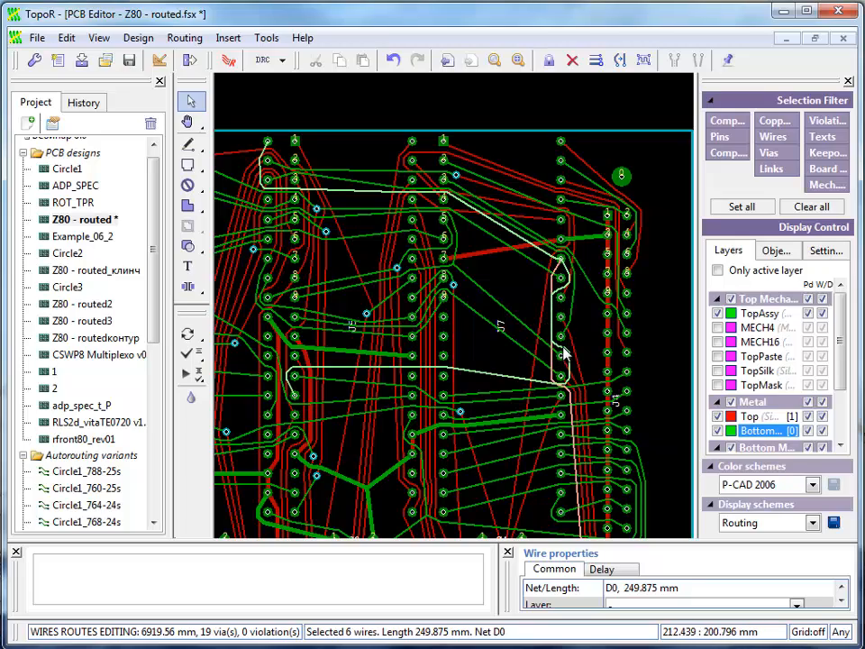
{"action": "middle_click_drag", "start_coordinate": [566, 335], "coordinate": [567, 279]}
{"action": "middle_click_drag", "start_coordinate": [566, 334], "coordinate": [554, 245]}
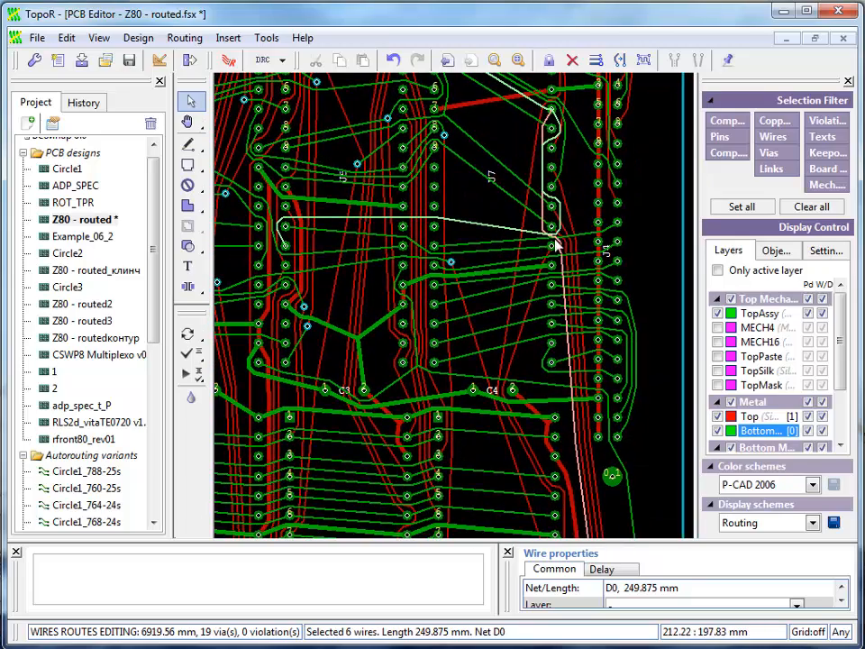
{"action": "middle_click_drag", "start_coordinate": [576, 370], "coordinate": [575, 257]}
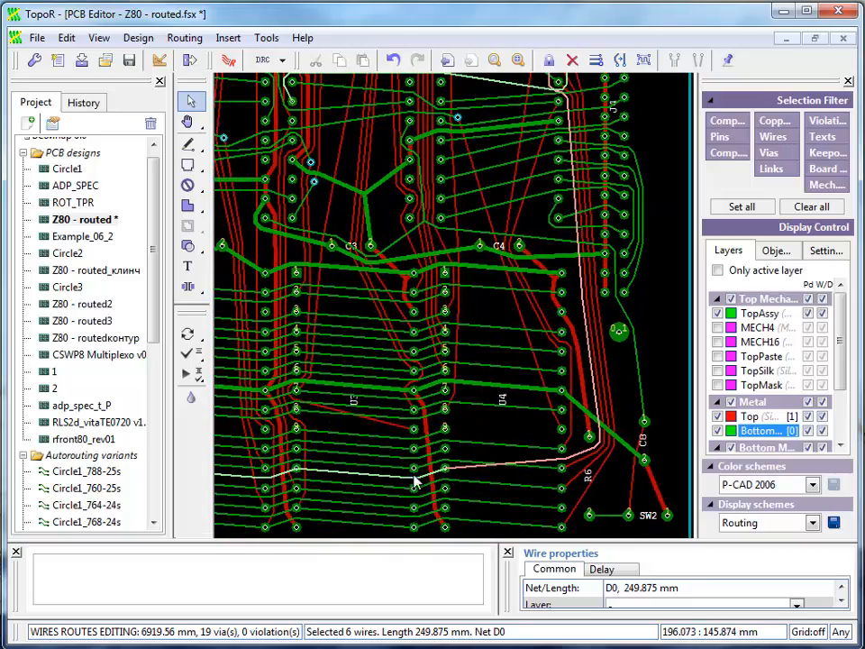
{"action": "middle_click_drag", "start_coordinate": [303, 475], "coordinate": [393, 535]}
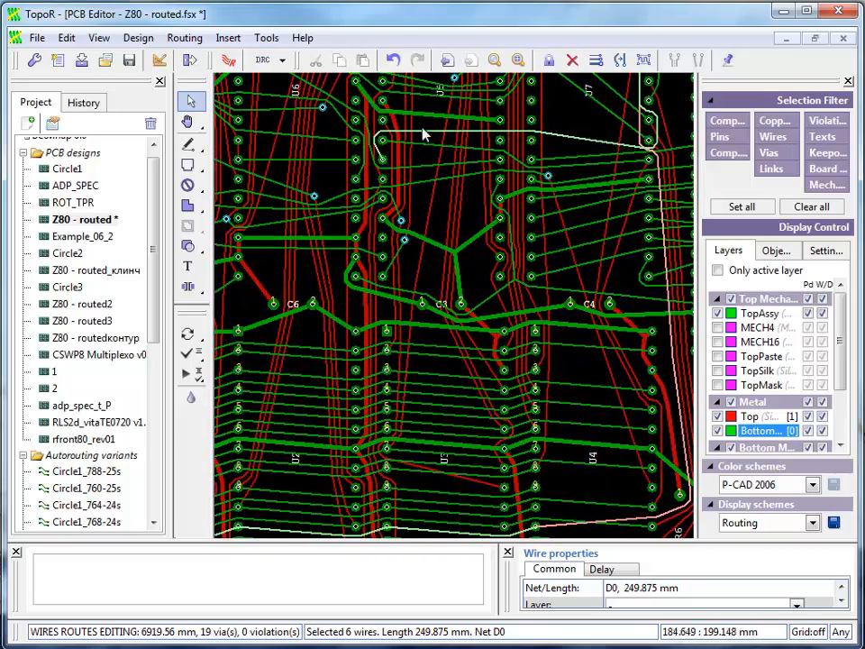
{"action": "middle_click_drag", "start_coordinate": [389, 321], "coordinate": [371, 216]}
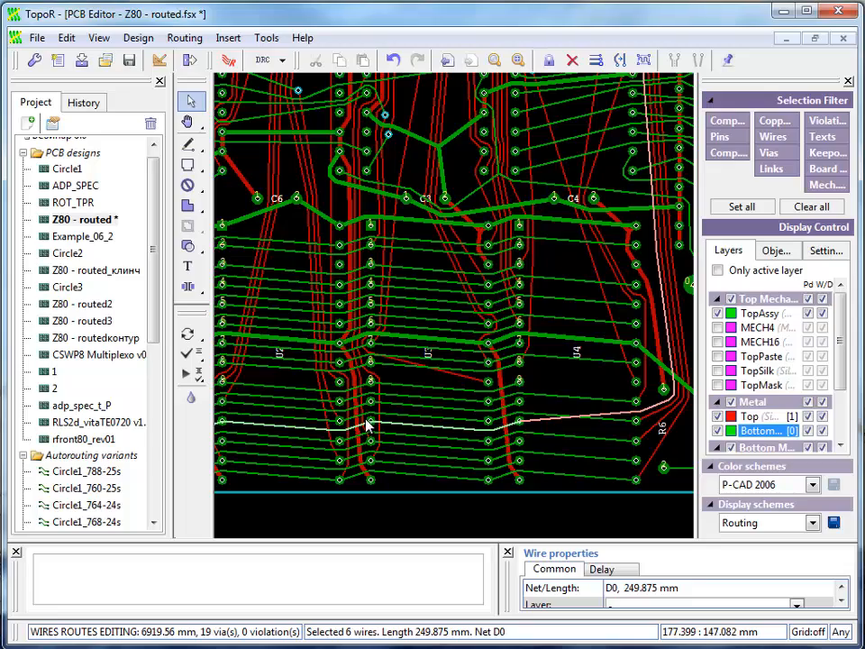
{"action": "middle_click_drag", "start_coordinate": [378, 261], "coordinate": [369, 406]}
Draw a Top-layer D0 wire from U5's pin 14 to U3's pin 11.
{"action": "scroll", "coordinate": [360, 220], "scroll_direction": "up", "scroll_amount": 5}
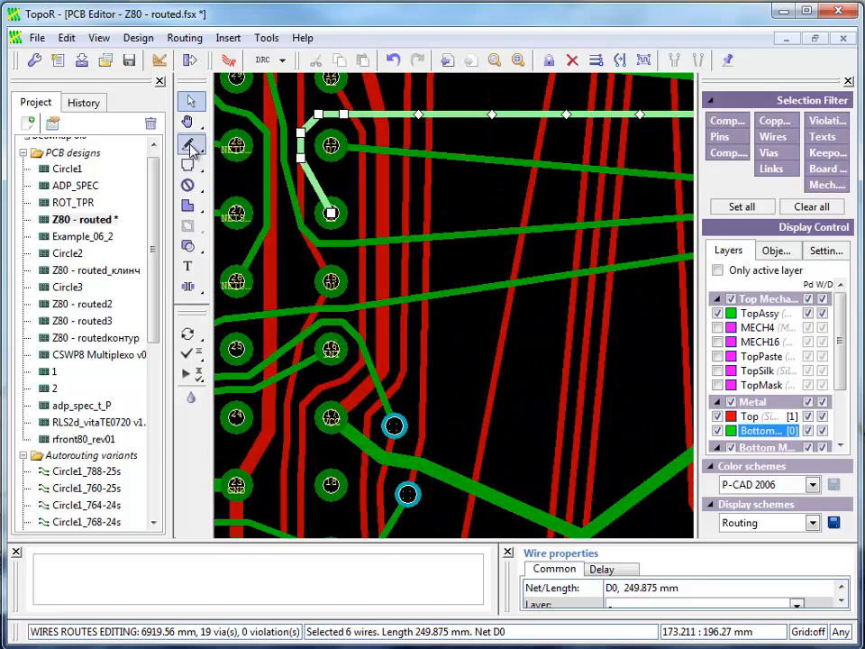
{"action": "left_click", "coordinate": [188, 144]}
{"action": "left_click", "coordinate": [331, 208]}
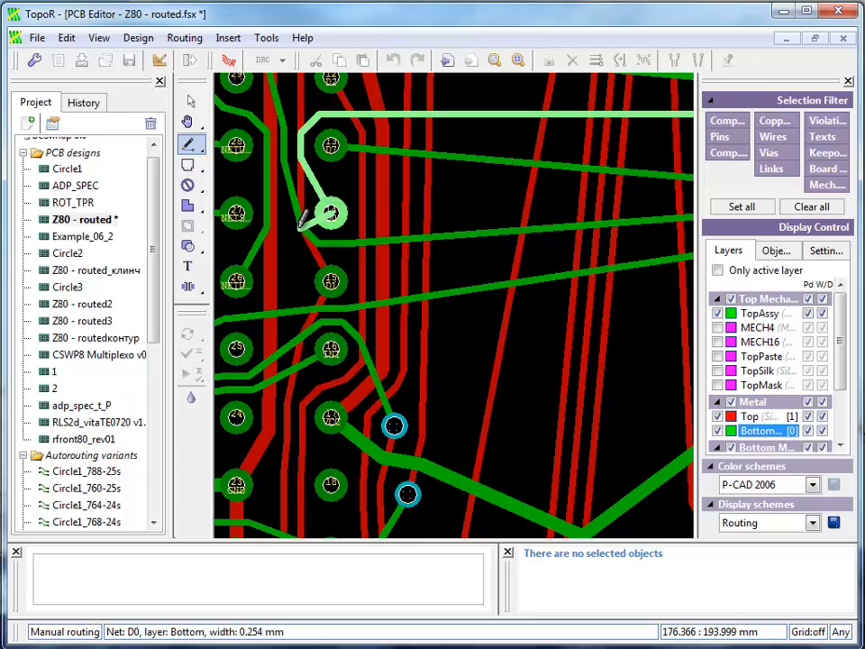
{"action": "key", "text": "1"}
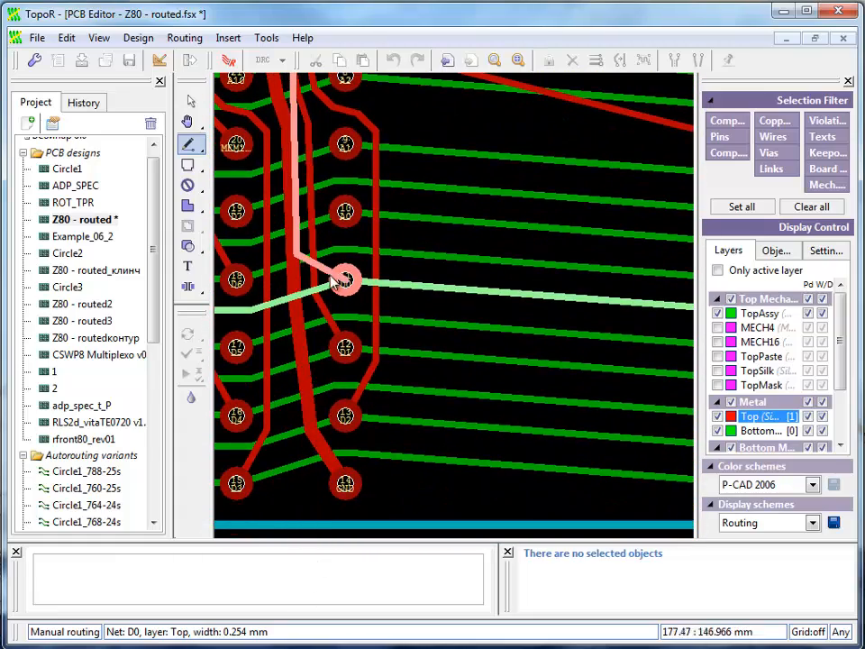
{"action": "left_click", "coordinate": [345, 282]}
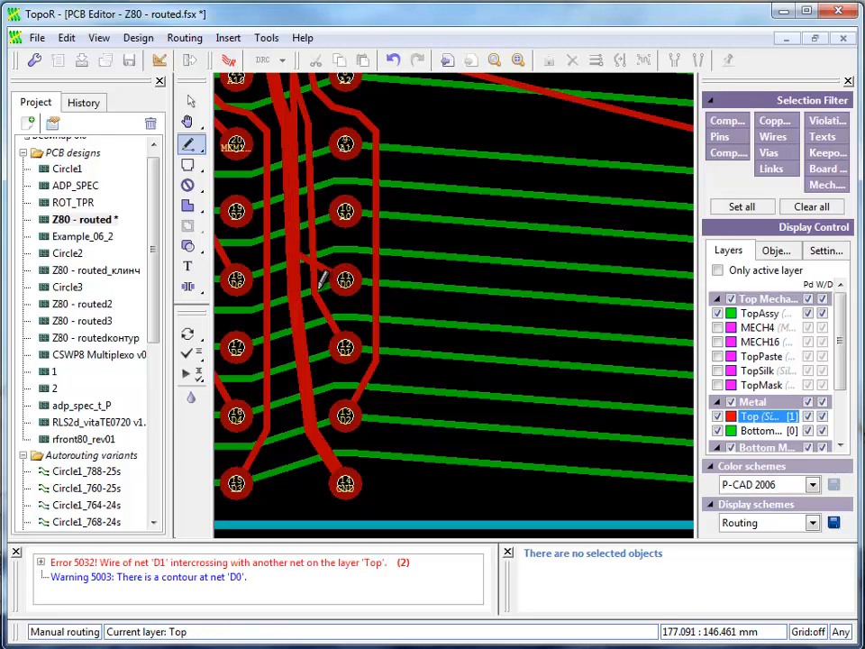
{"action": "key", "text": "Escape"}
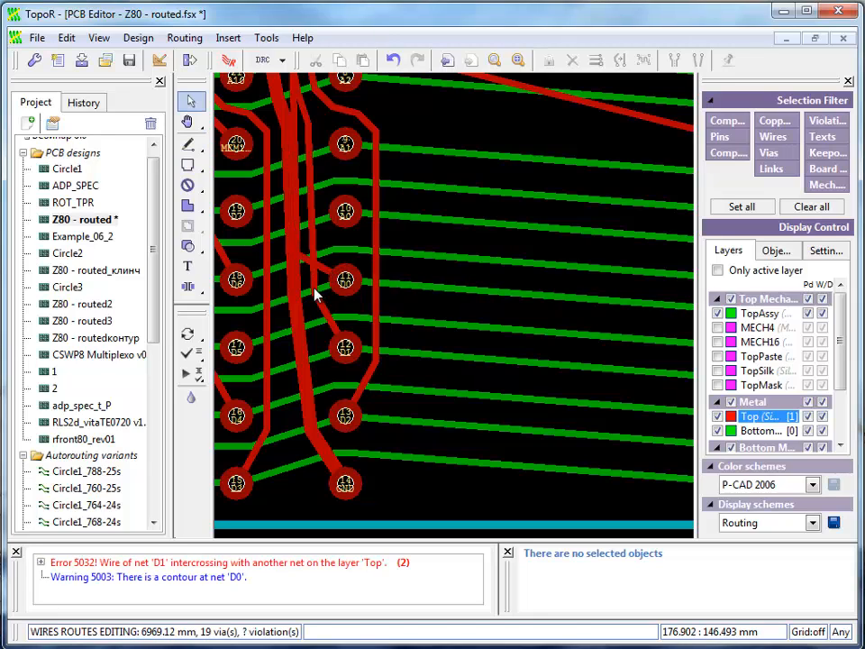
Move the Top-layer D1 wire around the opposite side of U3's pin 11, clear of the new D0 wire.
{"action": "left_click_drag", "start_coordinate": [315, 295], "coordinate": [368, 266]}
{"action": "left_click", "coordinate": [365, 287]}
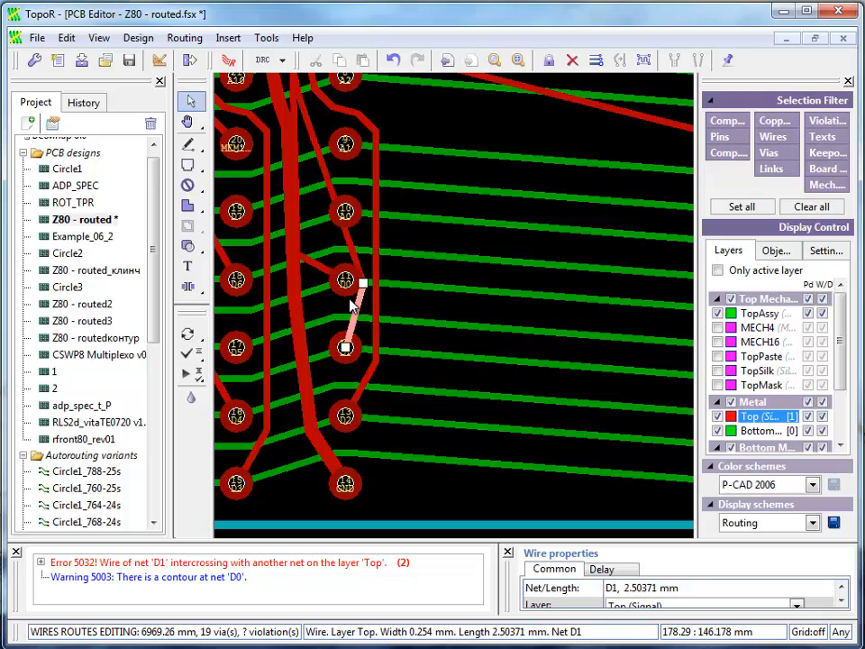
{"action": "scroll", "coordinate": [353, 297], "scroll_direction": "down", "scroll_amount": 2}
{"action": "scroll", "coordinate": [340, 335], "scroll_direction": "up", "scroll_amount": 2}
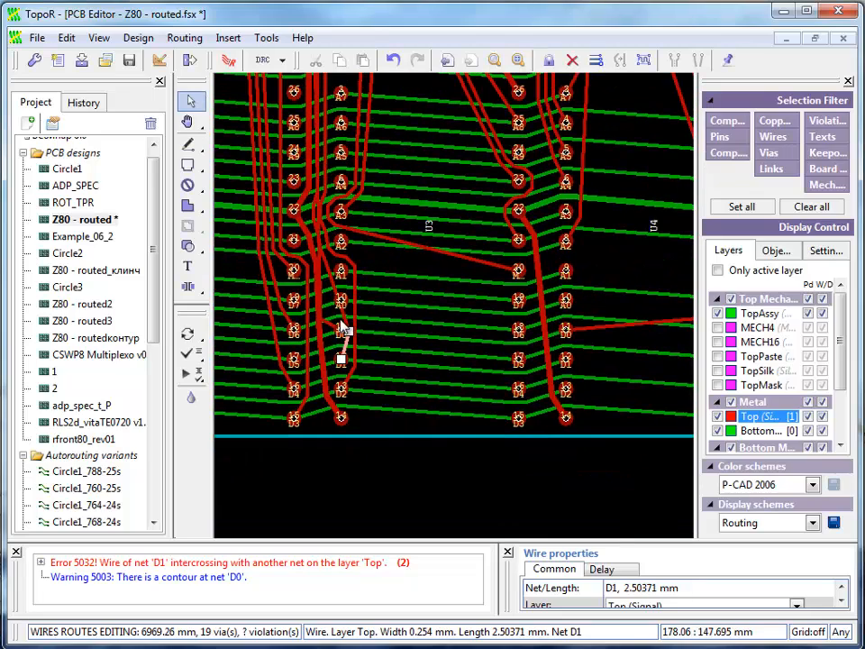
Move the Top-layer D1 wire around the opposite side of U5's pin 14 and optimize the routing.
{"action": "left_click", "coordinate": [336, 330]}
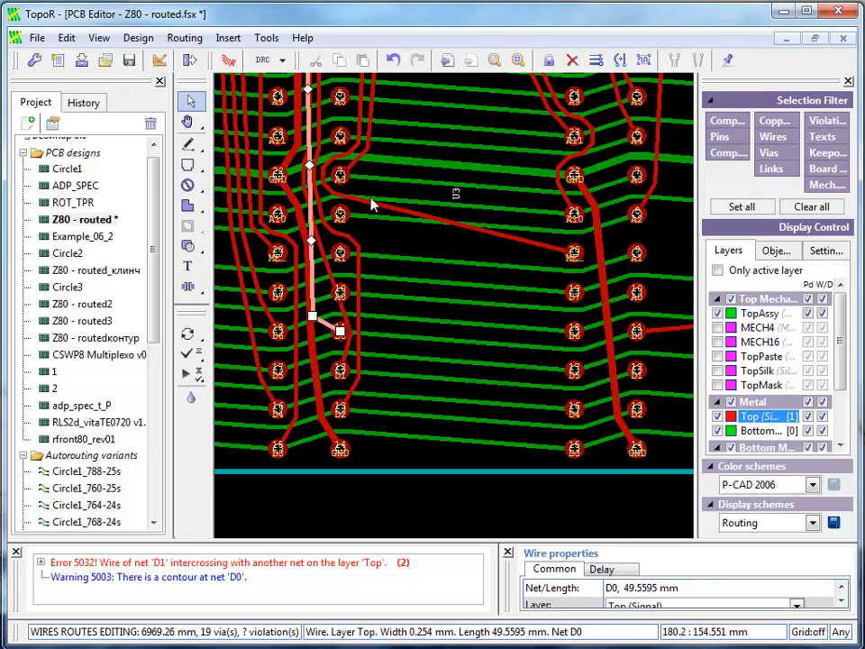
{"action": "middle_click_drag", "start_coordinate": [370, 201], "coordinate": [309, 416]}
{"action": "scroll", "coordinate": [307, 86], "scroll_direction": "up", "scroll_amount": 3}
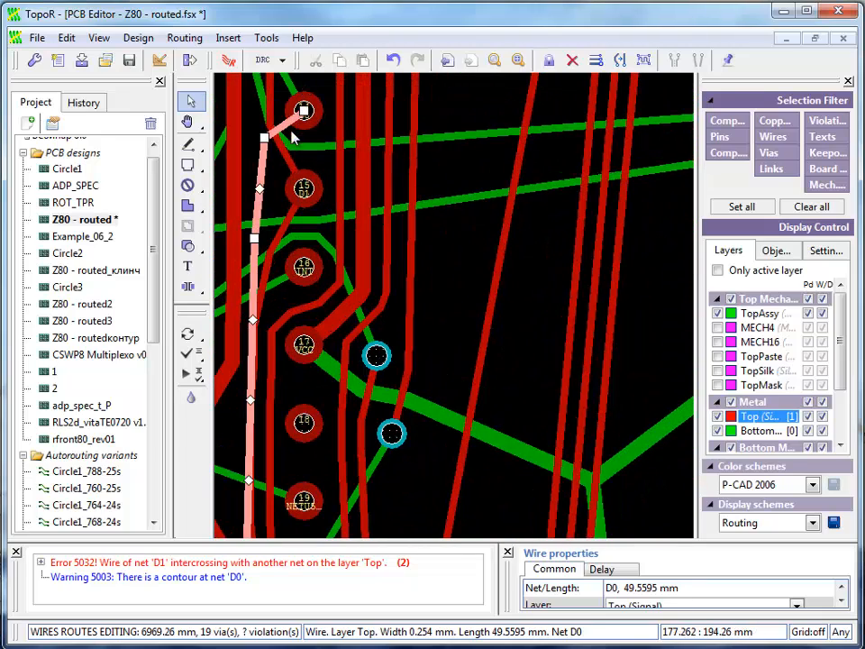
{"action": "left_click", "coordinate": [308, 137]}
{"action": "left_click", "coordinate": [323, 97]}
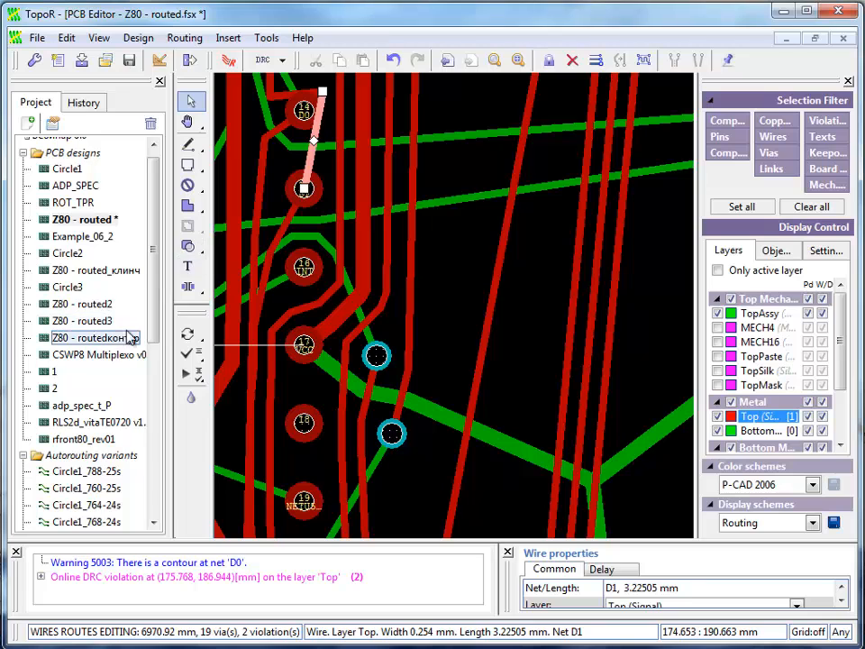
{"action": "left_click", "coordinate": [192, 376]}
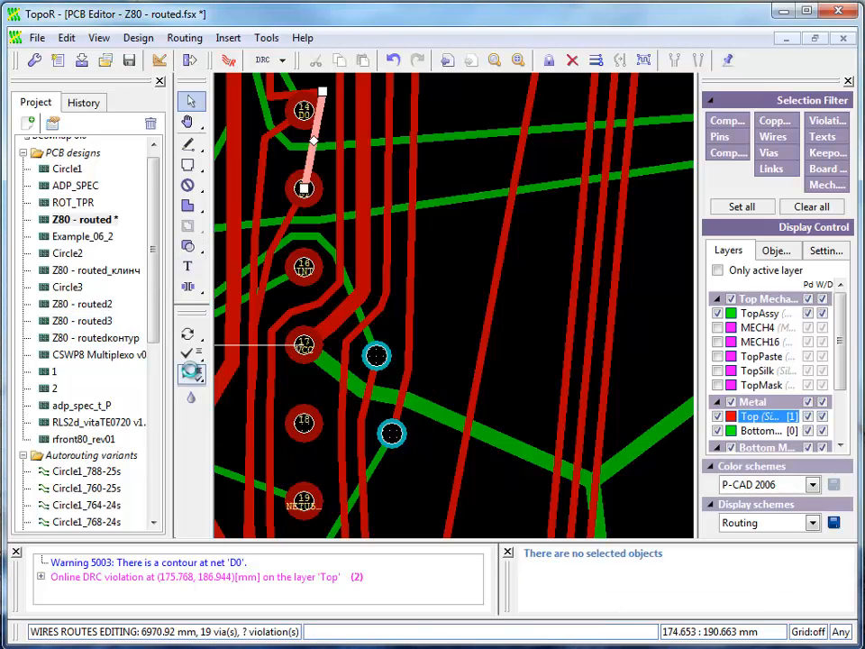
{"action": "scroll", "coordinate": [317, 335], "scroll_direction": "down", "scroll_amount": 2}
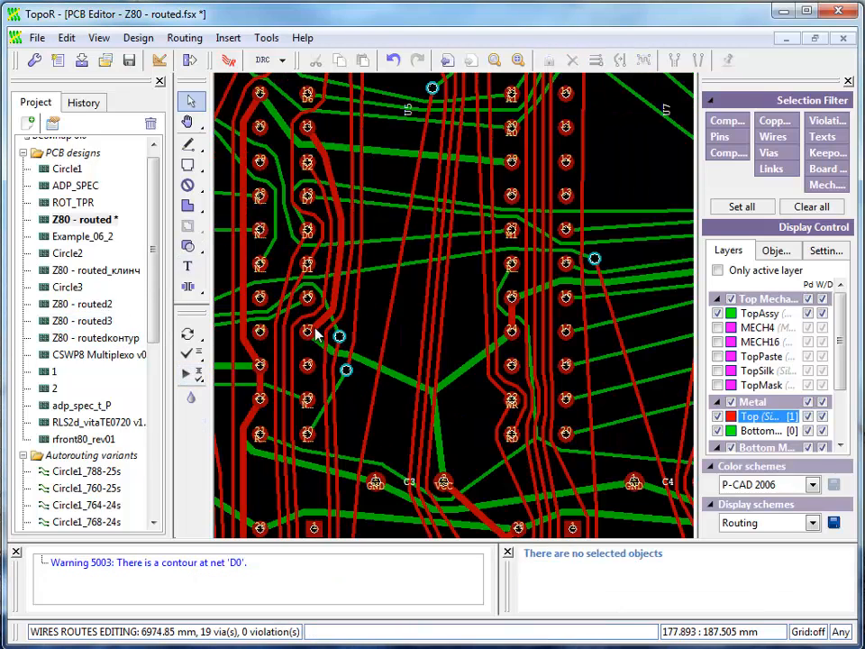
Break the D0 net's contour by deleting the long Top-layer D0 wire running from U4's pin 11 to U7.
{"action": "scroll", "coordinate": [317, 336], "scroll_direction": "down", "scroll_amount": 2}
{"action": "scroll", "coordinate": [385, 377], "scroll_direction": "down", "scroll_amount": 2}
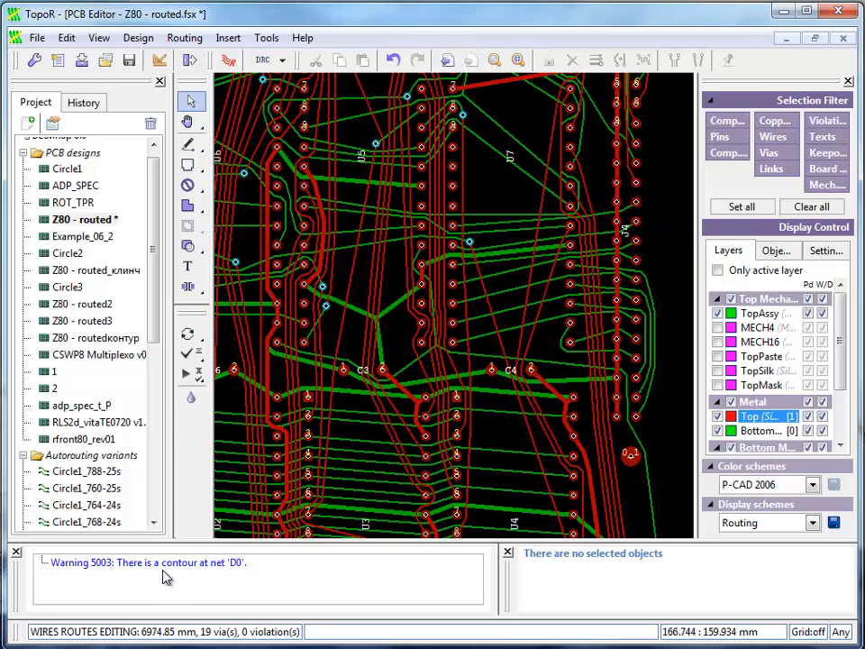
{"action": "left_click", "coordinate": [165, 566]}
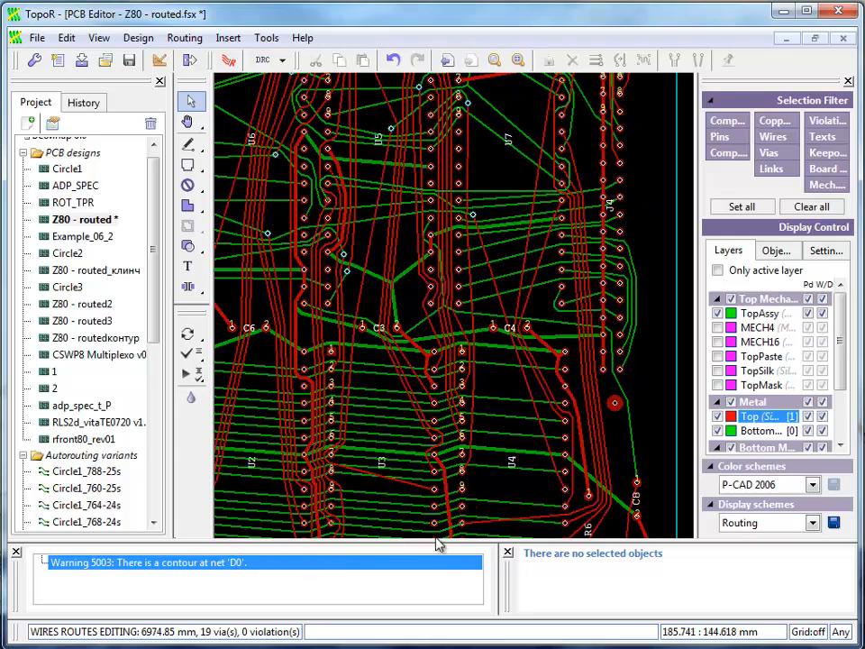
{"action": "scroll", "coordinate": [473, 532], "scroll_direction": "up", "scroll_amount": 2}
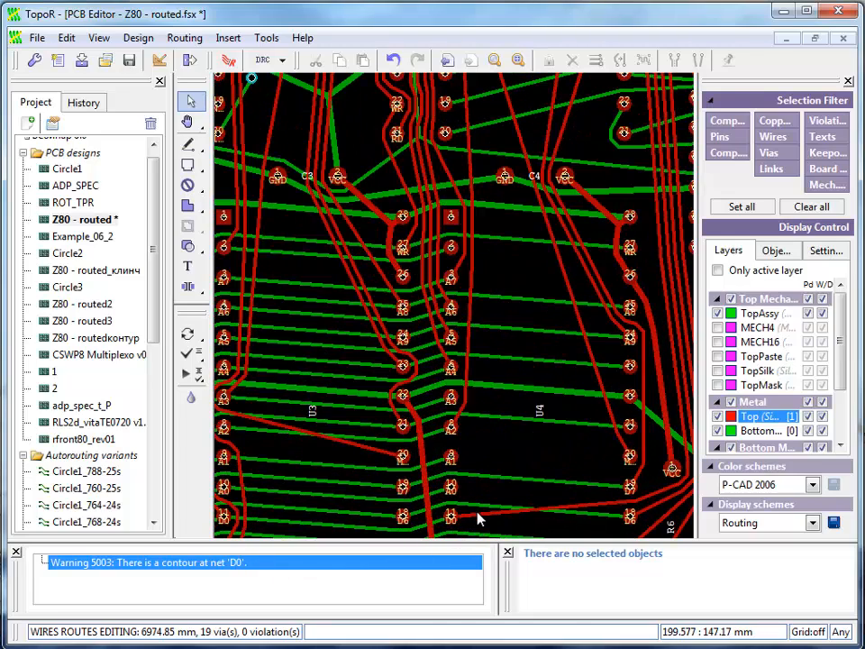
{"action": "left_click", "coordinate": [478, 520]}
{"action": "double_click", "coordinate": [479, 520]}
{"action": "scroll", "coordinate": [479, 517], "scroll_direction": "down", "scroll_amount": 5}
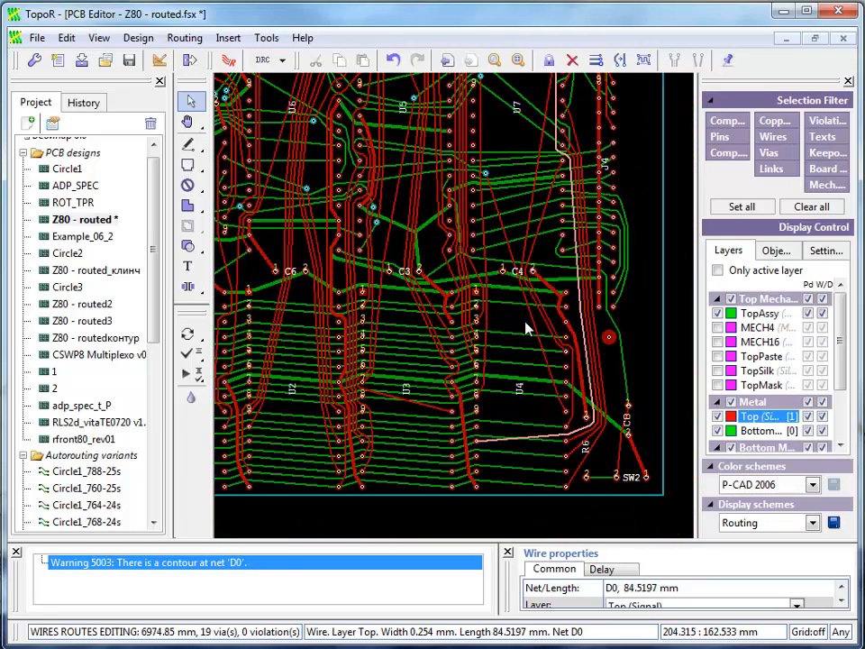
{"action": "key", "text": "Delete"}
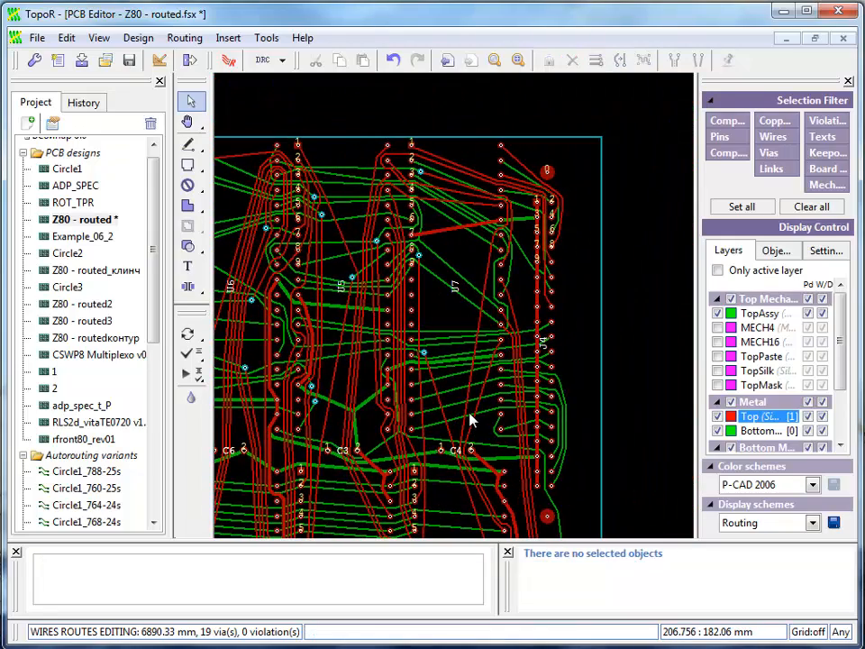
{"action": "scroll", "coordinate": [497, 261], "scroll_direction": "up", "scroll_amount": 4}
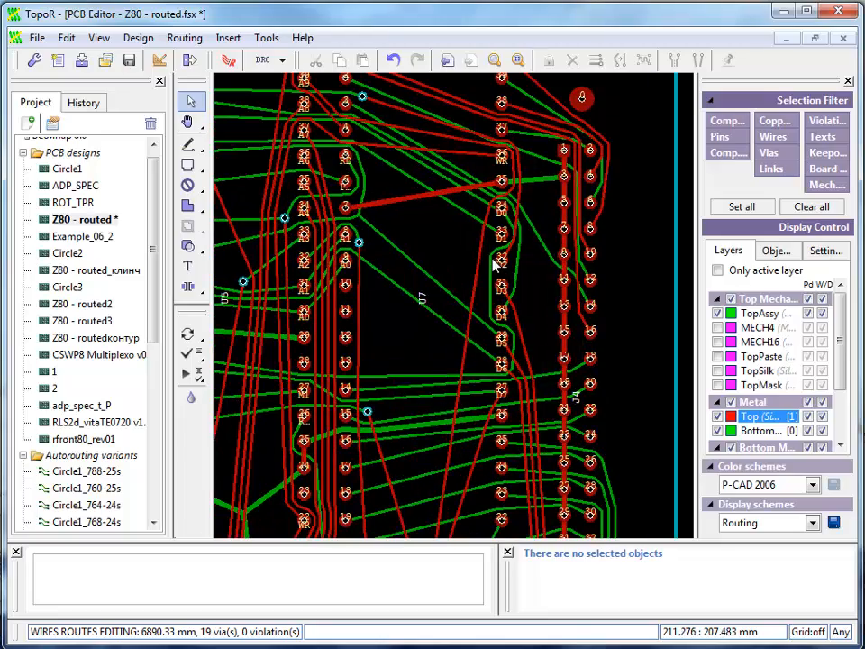
Select the connected D0 wires and examine their remaining route around U5 and U7's pins.
{"action": "left_click", "coordinate": [490, 261]}
{"action": "double_click", "coordinate": [490, 261]}
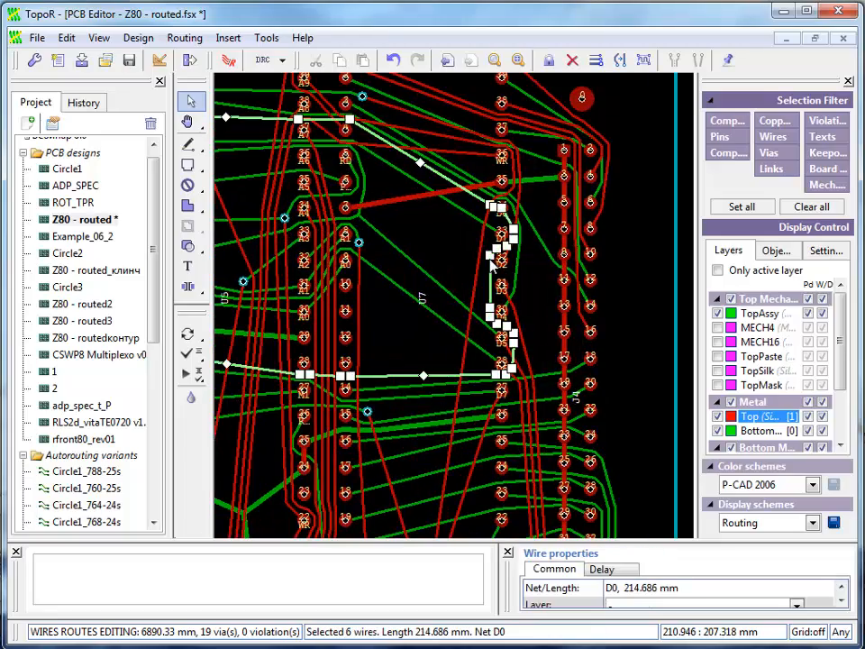
{"action": "scroll", "coordinate": [441, 361], "scroll_direction": "down", "scroll_amount": 5}
{"action": "scroll", "coordinate": [384, 228], "scroll_direction": "up", "scroll_amount": 3}
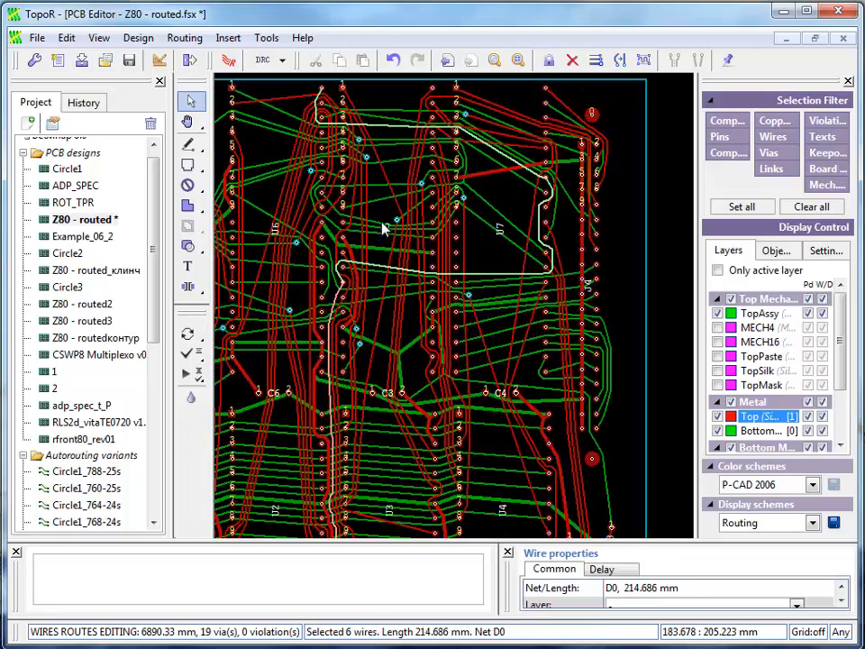
{"action": "scroll", "coordinate": [401, 275], "scroll_direction": "down", "scroll_amount": 1}
{"action": "middle_click_drag", "start_coordinate": [399, 266], "coordinate": [383, 394]}
{"action": "scroll", "coordinate": [560, 298], "scroll_direction": "up", "scroll_amount": 3}
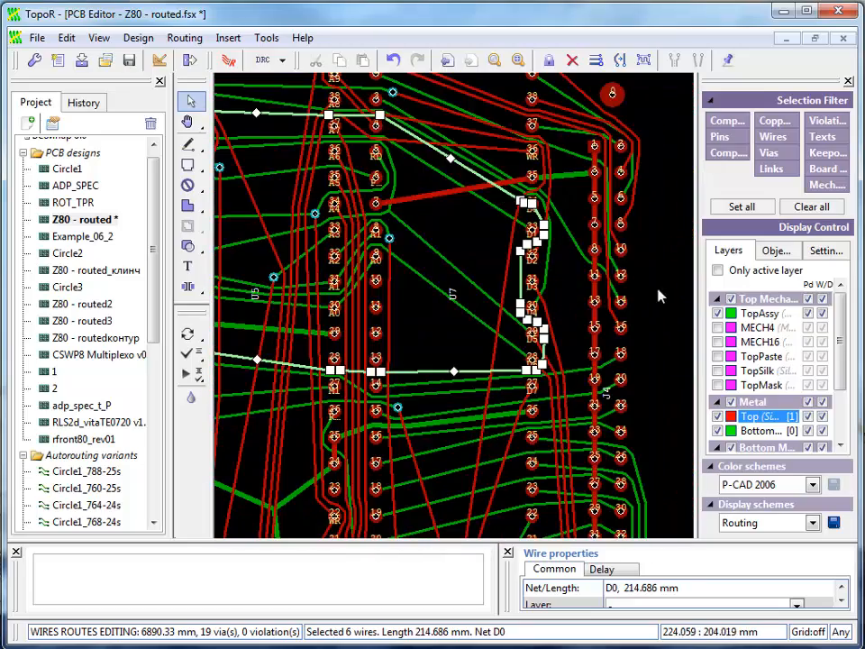
{"action": "left_click", "coordinate": [673, 310]}
Move the Top-layer MEM2SEL wire around the opposite side of U3's pin 7.
{"action": "middle_click_drag", "start_coordinate": [437, 397], "coordinate": [404, 161]}
{"action": "middle_click_drag", "start_coordinate": [306, 350], "coordinate": [460, 300]}
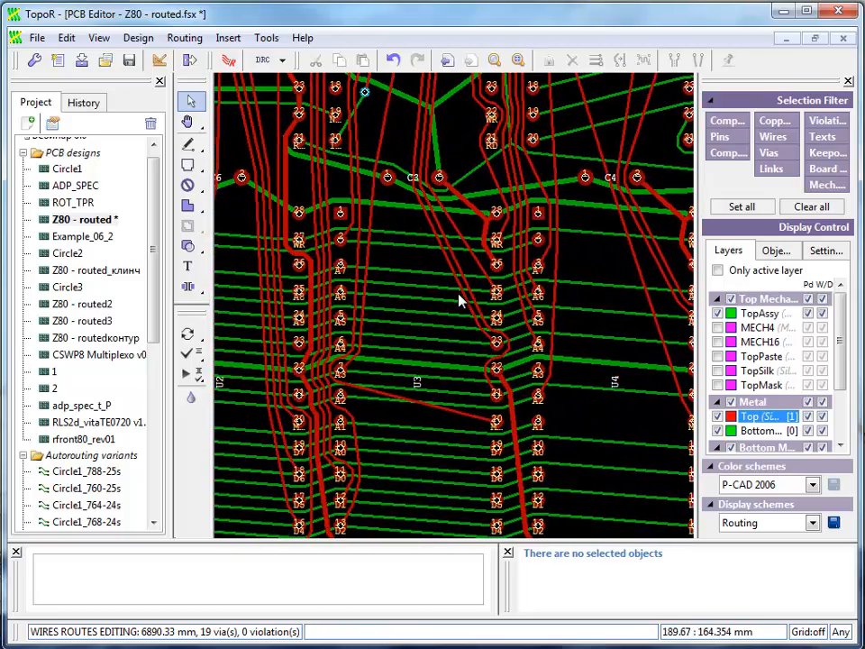
{"action": "left_click", "coordinate": [446, 429]}
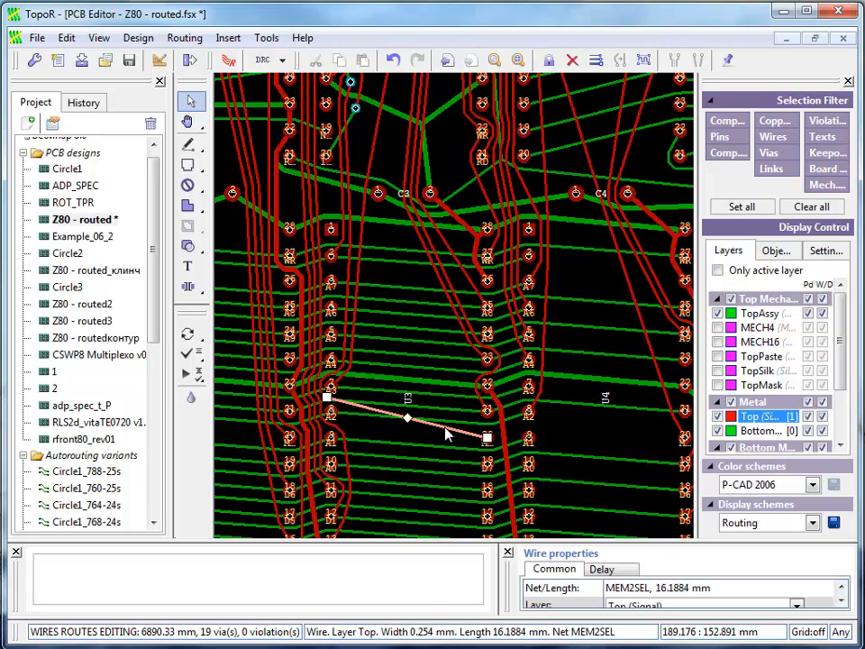
{"action": "key", "text": "Tab"}
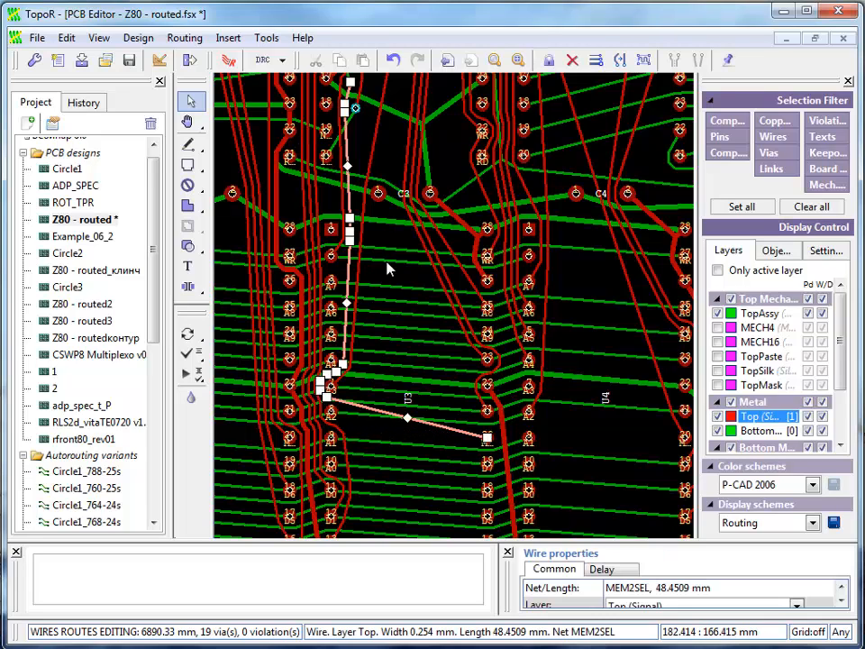
{"action": "middle_click_drag", "start_coordinate": [388, 269], "coordinate": [397, 390]}
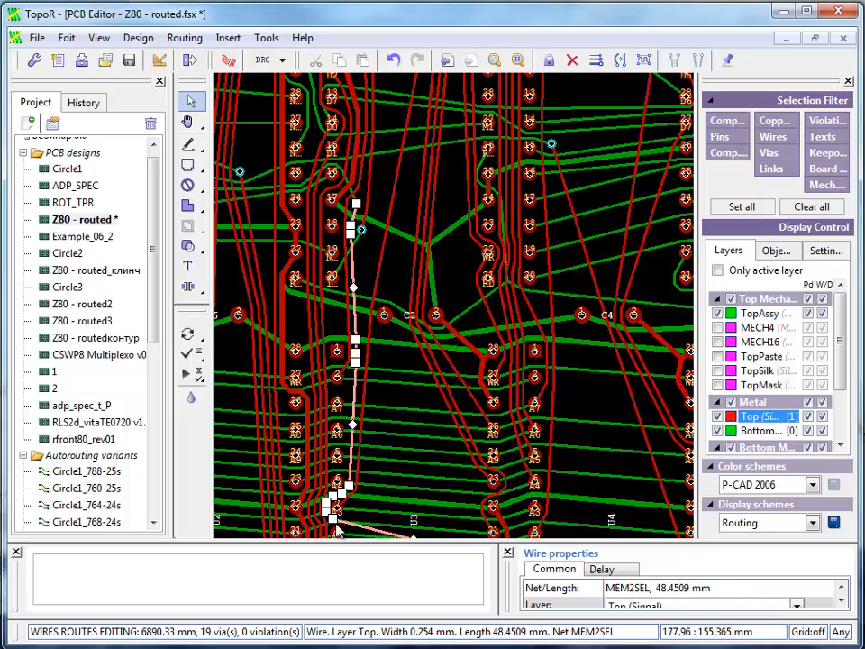
{"action": "scroll", "coordinate": [335, 523], "scroll_direction": "up", "scroll_amount": 3}
{"action": "left_click_drag", "start_coordinate": [323, 471], "coordinate": [411, 458]}
{"action": "scroll", "coordinate": [401, 365], "scroll_direction": "down", "scroll_amount": 2}
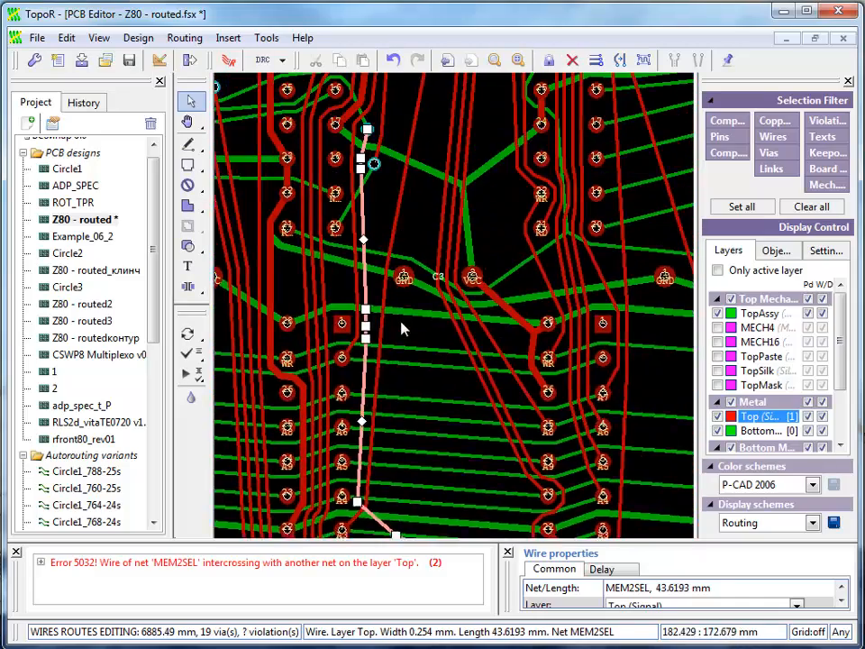
Move the MEM2SEL via away from U5's pin 17, pull its Top-layer wire between C3's pins and optimize the wires.
{"action": "left_click", "coordinate": [358, 184]}
{"action": "left_click", "coordinate": [358, 184]}
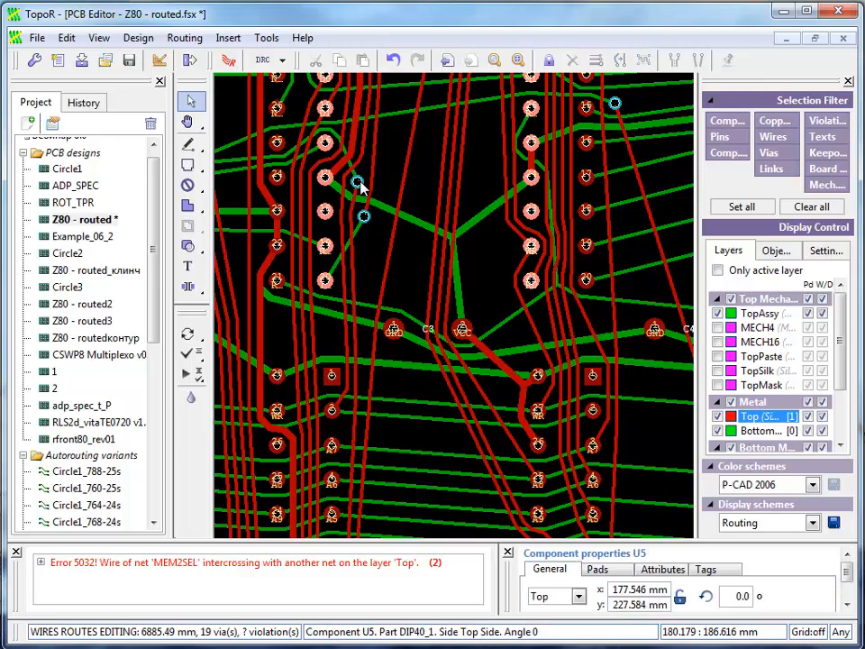
{"action": "left_click", "coordinate": [357, 184]}
{"action": "left_click_drag", "start_coordinate": [358, 184], "coordinate": [421, 188]}
{"action": "left_click", "coordinate": [352, 213]}
{"action": "left_click_drag", "start_coordinate": [351, 212], "coordinate": [404, 361]}
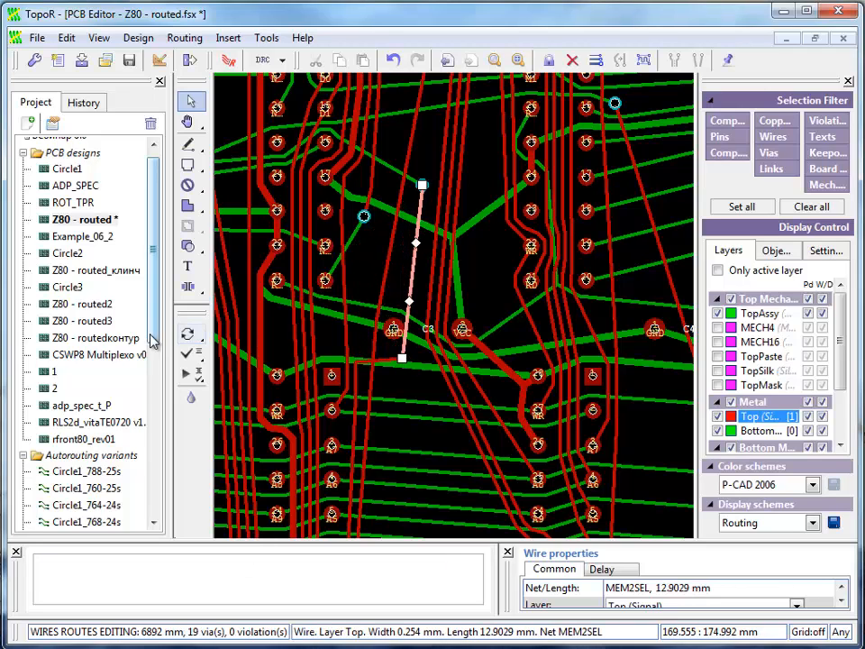
{"action": "left_click", "coordinate": [188, 333]}
Examine the wiring from C3 up through U5 and U7 for further detours to shorten.
{"action": "scroll", "coordinate": [394, 356], "scroll_direction": "down", "scroll_amount": 2}
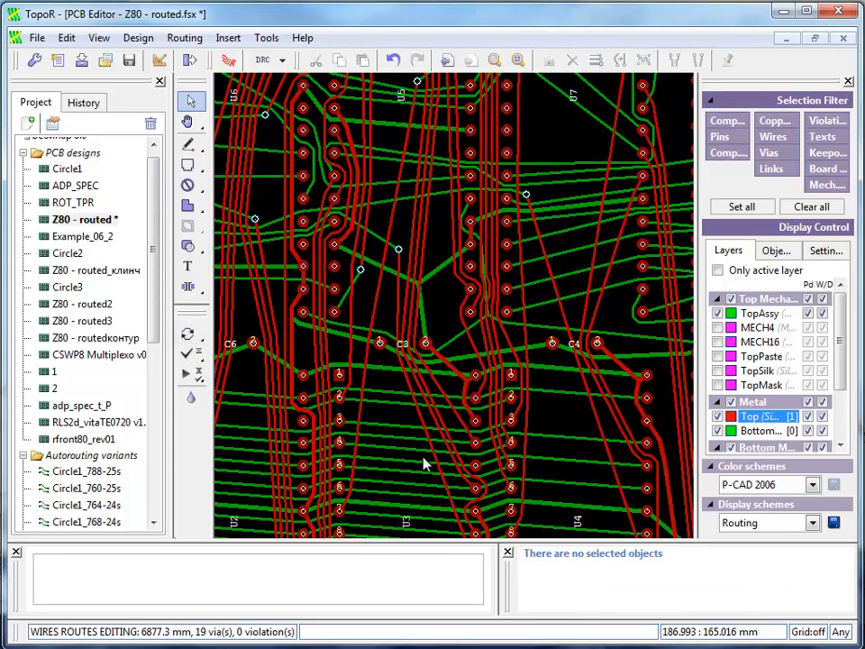
{"action": "scroll", "coordinate": [413, 429], "scroll_direction": "up", "scroll_amount": 2}
{"action": "scroll", "coordinate": [394, 429], "scroll_direction": "down", "scroll_amount": 1}
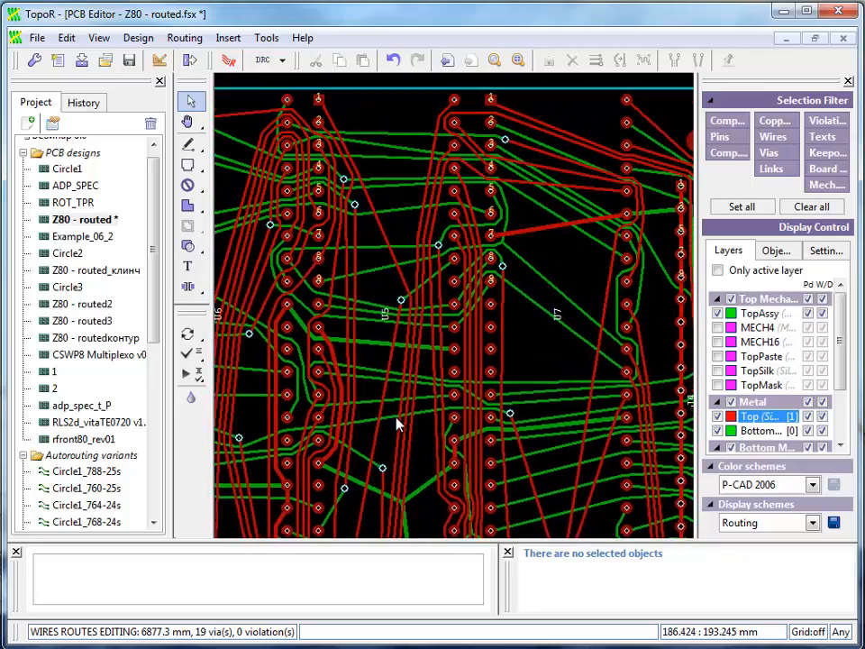
{"action": "scroll", "coordinate": [446, 392], "scroll_direction": "up", "scroll_amount": 3}
{"action": "left_click", "coordinate": [445, 392]}
{"action": "mouse_move", "coordinate": [445, 392]}
{"action": "middle_mouse_down"}
{"action": "mouse_move", "coordinate": [440, 399]}
{"action": "mouse_move", "coordinate": [440, 383]}
{"action": "middle_mouse_up"}
{"action": "scroll", "coordinate": [440, 383], "scroll_direction": "down", "scroll_amount": 2}
{"action": "scroll", "coordinate": [388, 482], "scroll_direction": "up", "scroll_amount": 1}
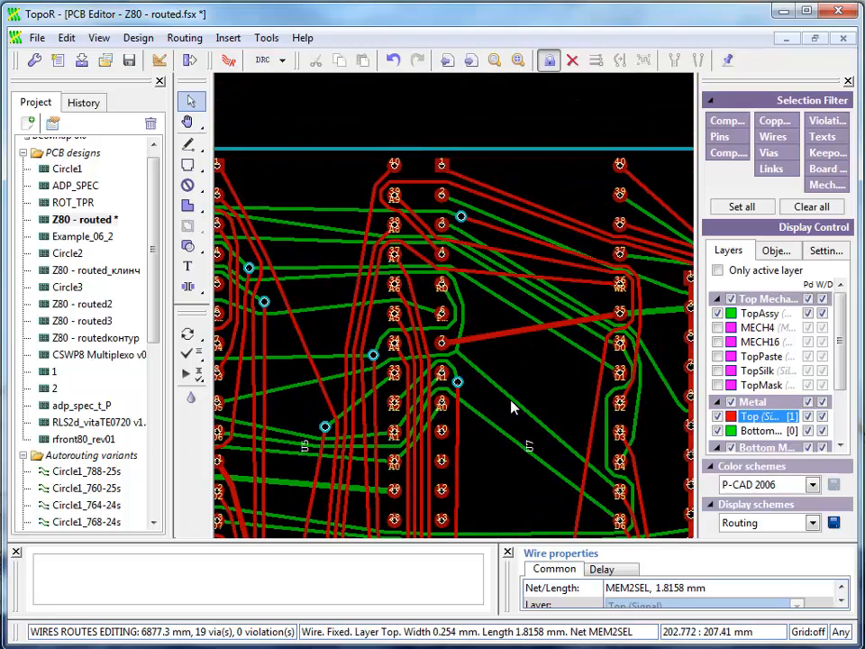
{"action": "middle_click_drag", "start_coordinate": [511, 408], "coordinate": [457, 406]}
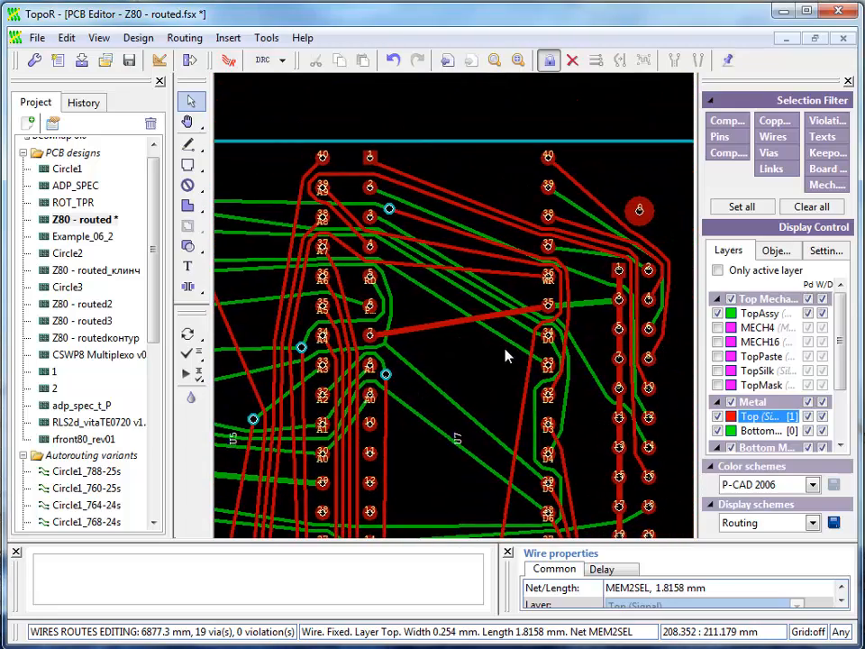
{"action": "scroll", "coordinate": [506, 353], "scroll_direction": "down", "scroll_amount": 2}
{"action": "scroll", "coordinate": [422, 339], "scroll_direction": "up", "scroll_amount": 1}
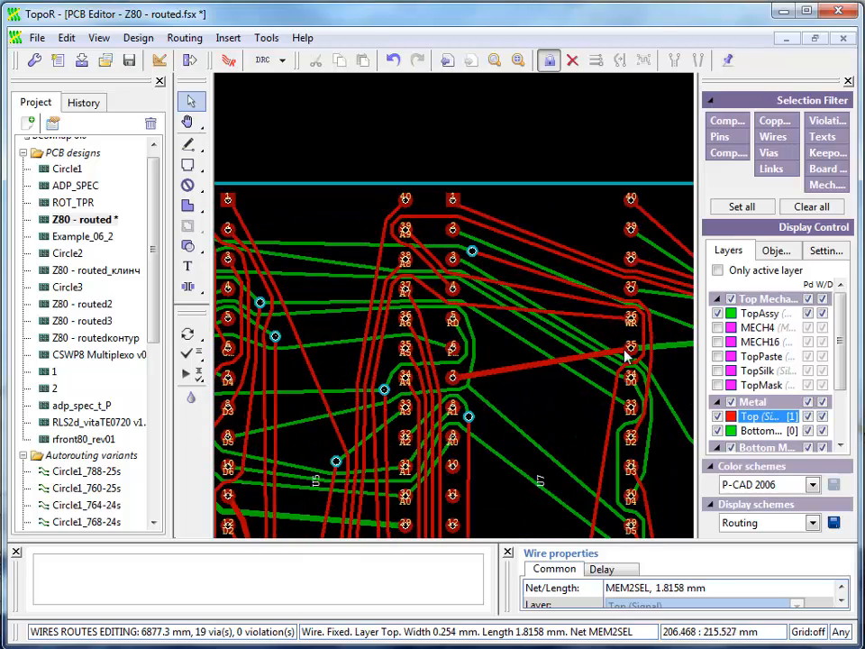
On the Bottom layer, move the D0 wire around the opposite side of U6's pin 38 and the D4 wire around the opposite side of U7's pin 34.
{"action": "left_click", "coordinate": [752, 434]}
{"action": "middle_click_drag", "start_coordinate": [308, 314], "coordinate": [406, 331]}
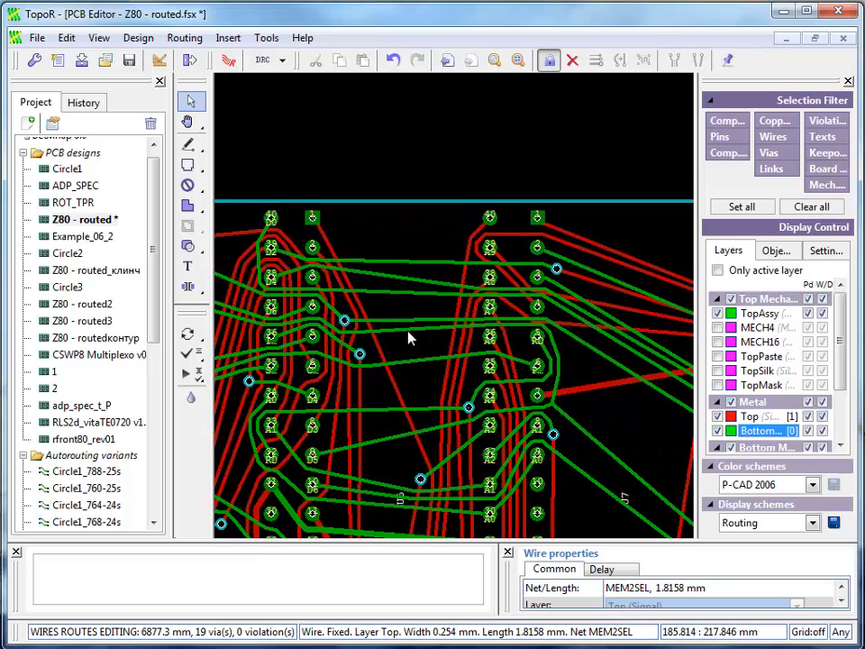
{"action": "left_click", "coordinate": [375, 294]}
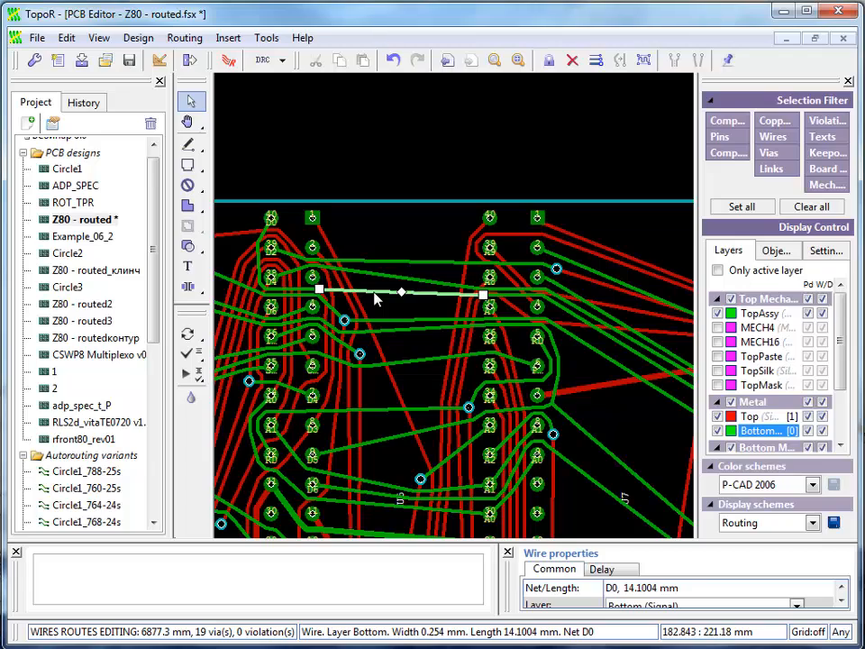
{"action": "left_click", "coordinate": [374, 294]}
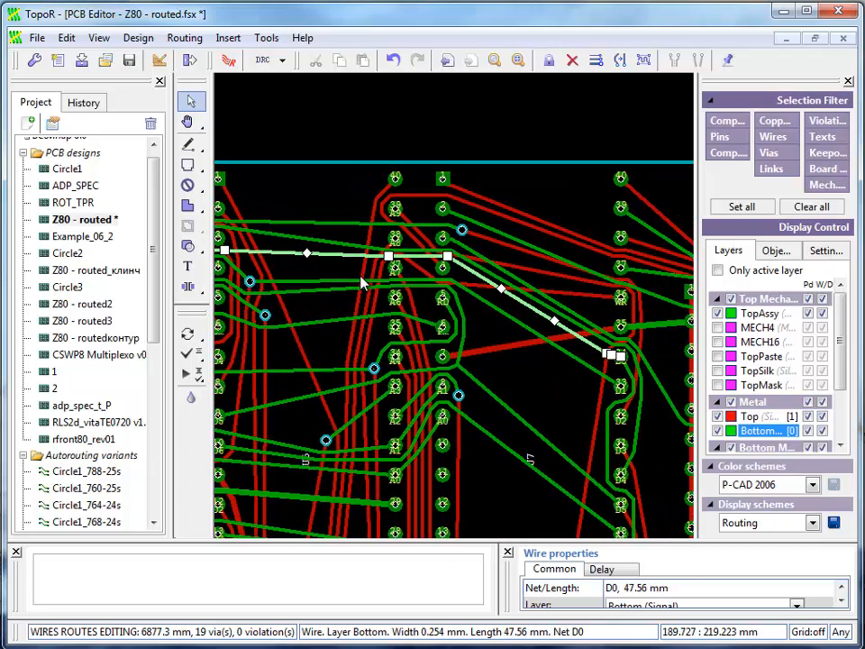
{"action": "middle_click_drag", "start_coordinate": [361, 284], "coordinate": [500, 300]}
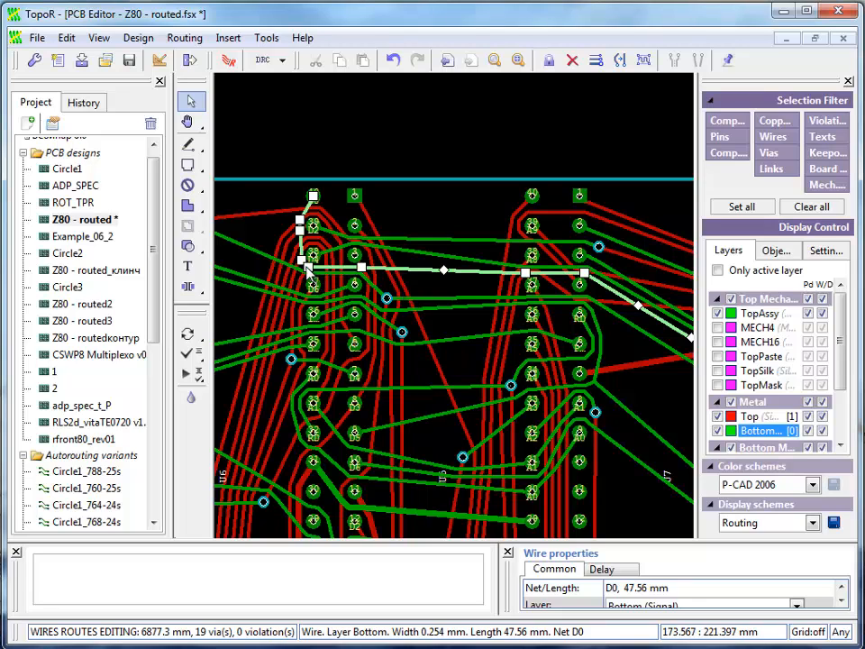
{"action": "left_click_drag", "start_coordinate": [307, 268], "coordinate": [369, 257]}
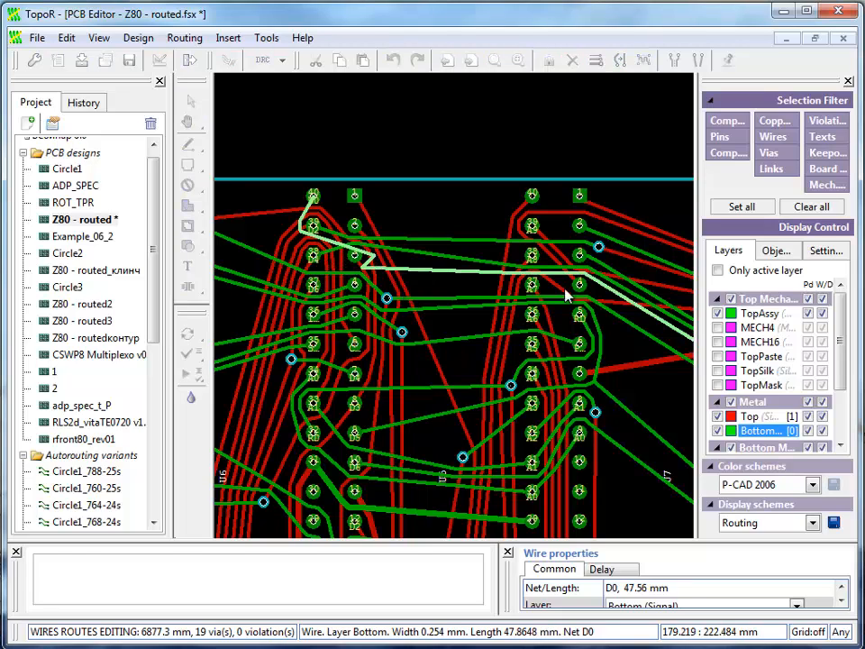
{"action": "left_click_drag", "start_coordinate": [566, 296], "coordinate": [498, 286]}
{"action": "scroll", "coordinate": [499, 286], "scroll_direction": "up", "scroll_amount": 4}
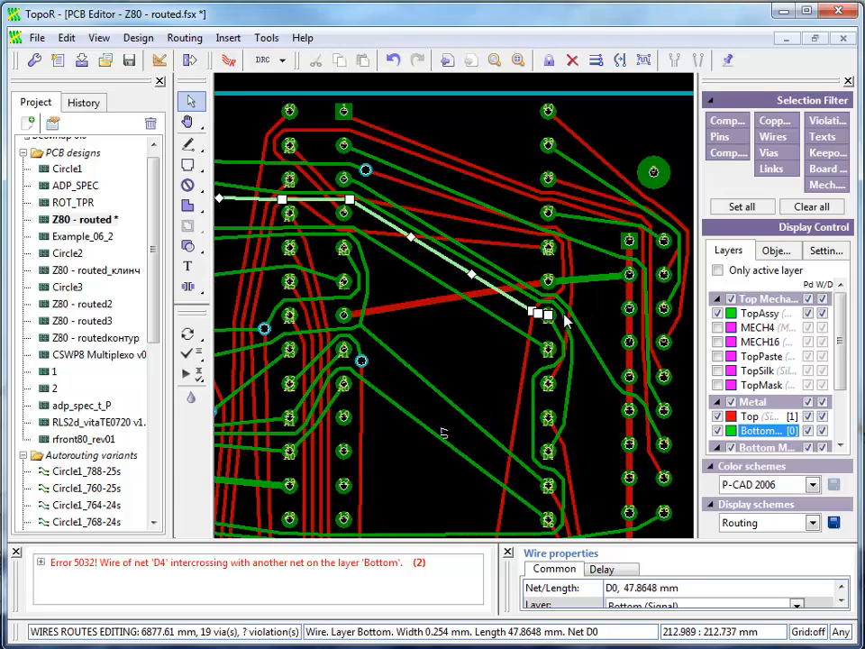
{"action": "left_click", "coordinate": [569, 336]}
{"action": "left_click_drag", "start_coordinate": [570, 335], "coordinate": [537, 317]}
Move the Bottom-layer D0 wire to the opposite side of U7's pins 32 to 30 and optimize the routing.
{"action": "left_click", "coordinate": [534, 411]}
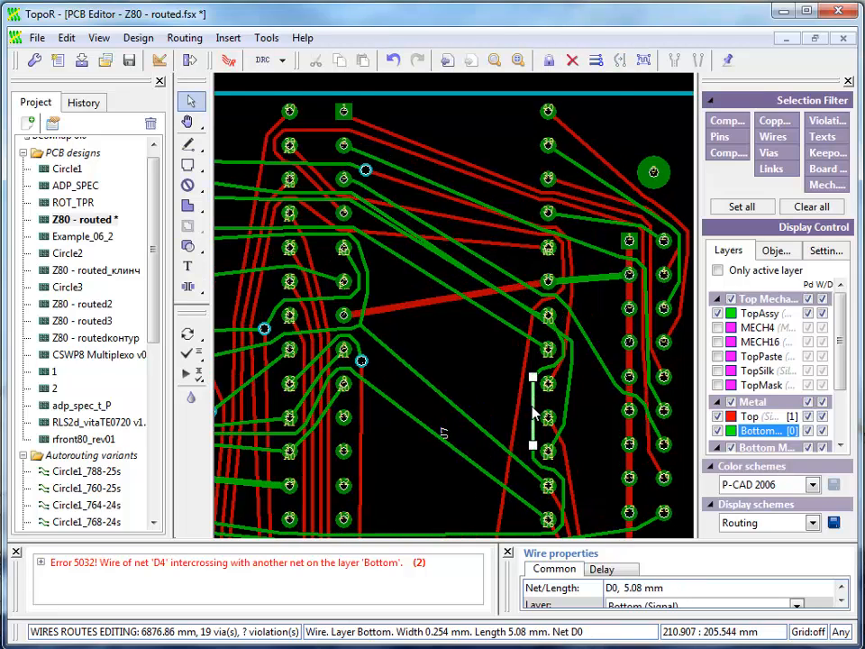
{"action": "left_click_drag", "start_coordinate": [534, 411], "coordinate": [578, 411]}
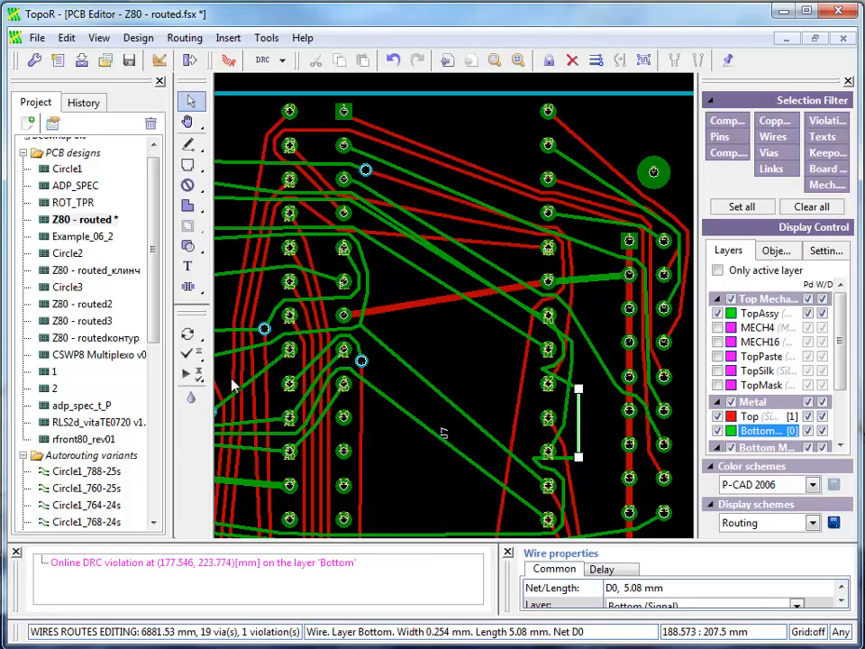
{"action": "left_click", "coordinate": [191, 376]}
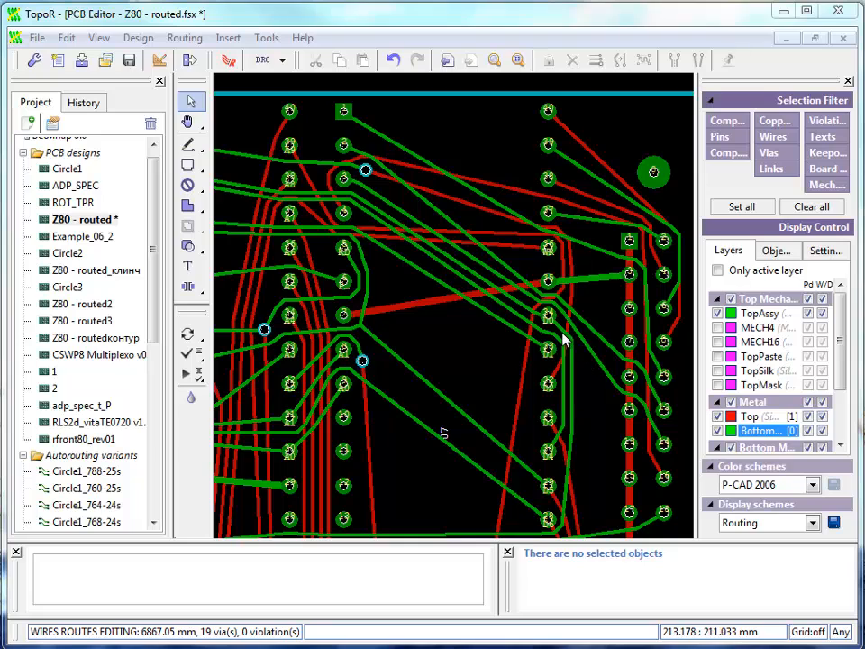
Move the D2 via from beside U7's pin 3 to between U7's pins 35 and 34, and shift the Top-layer A9 wire past it.
{"action": "left_click", "coordinate": [366, 170]}
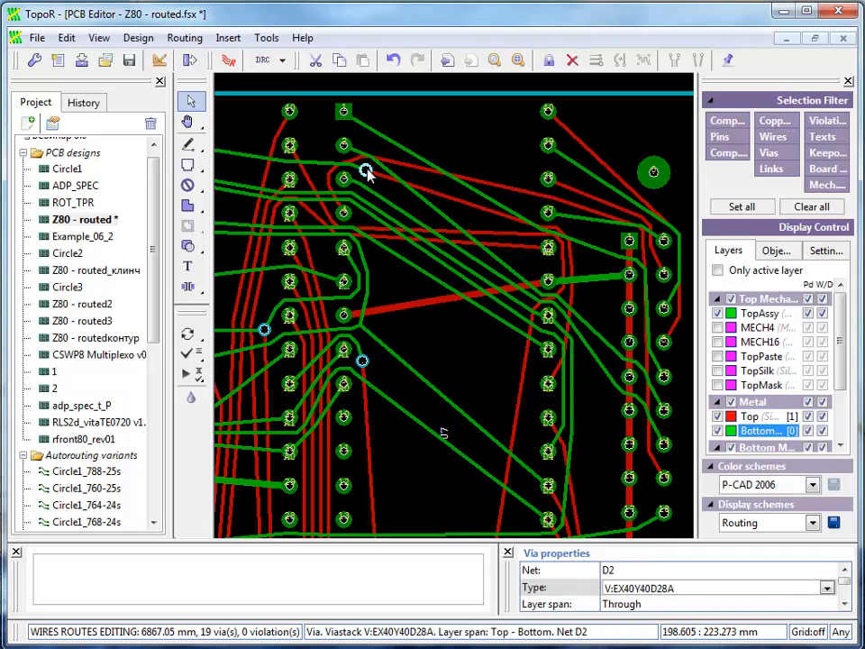
{"action": "left_click_drag", "start_coordinate": [368, 171], "coordinate": [514, 279]}
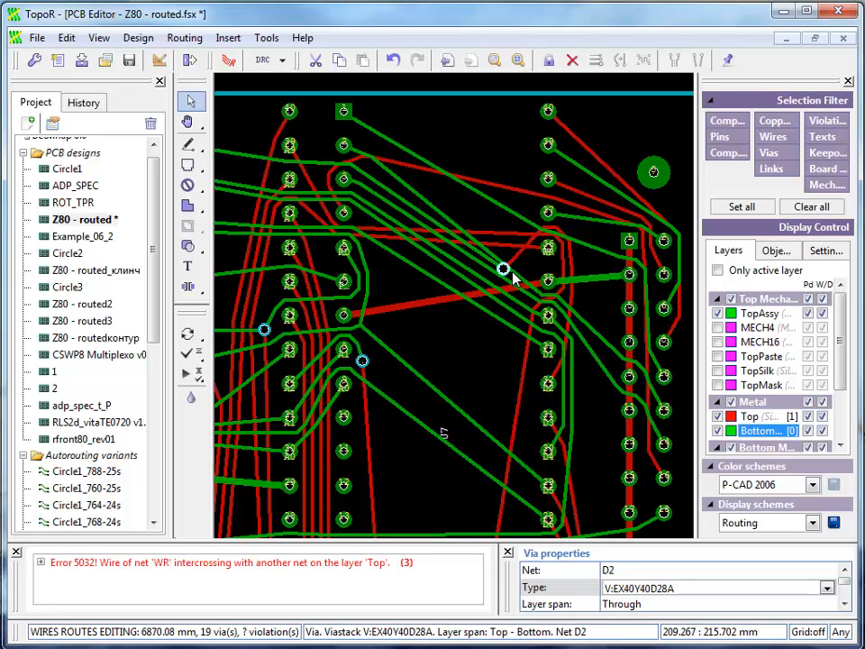
{"action": "scroll", "coordinate": [586, 282], "scroll_direction": "up", "scroll_amount": 2}
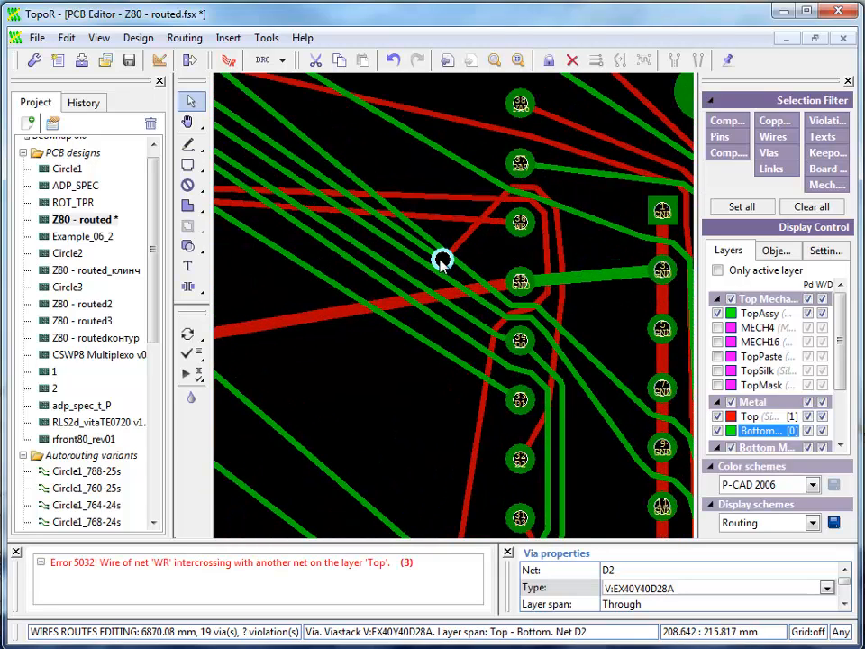
{"action": "left_click_drag", "start_coordinate": [442, 261], "coordinate": [496, 307]}
{"action": "left_click", "coordinate": [497, 328]}
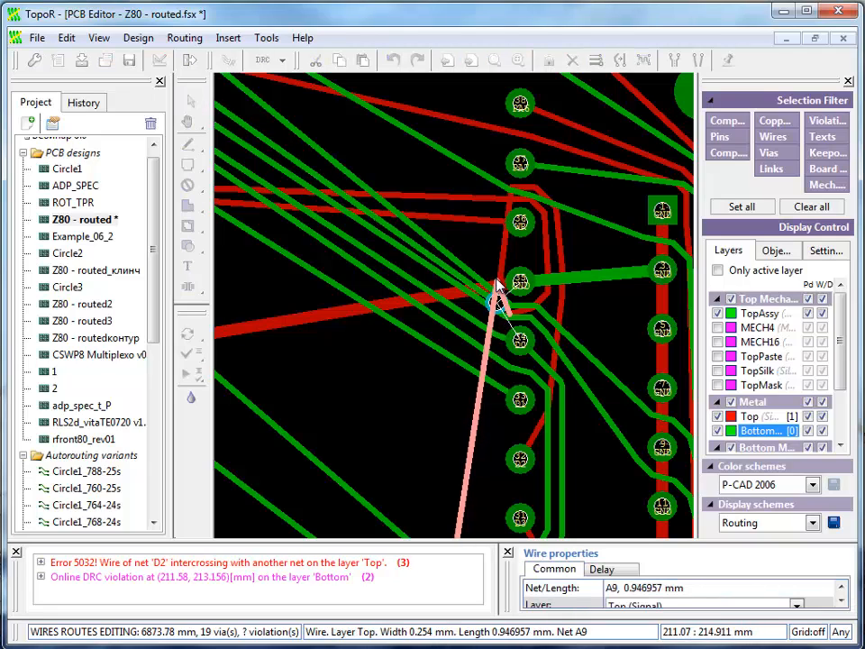
Pull the Top-layer D2 wire from above U7's pin 36 down between pins 35 and 34, and optimize the routing.
{"action": "left_click", "coordinate": [507, 205]}
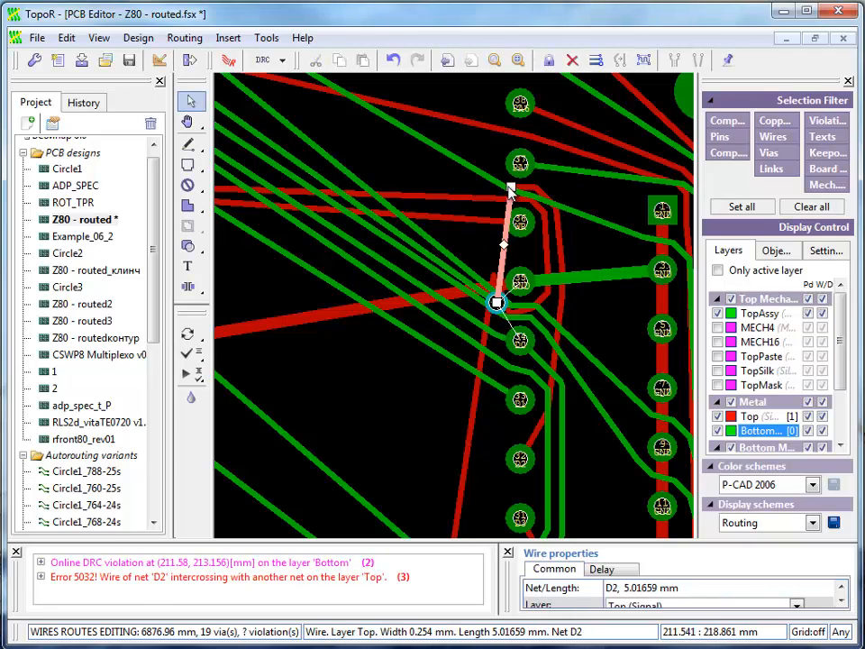
{"action": "left_click_drag", "start_coordinate": [510, 191], "coordinate": [547, 306]}
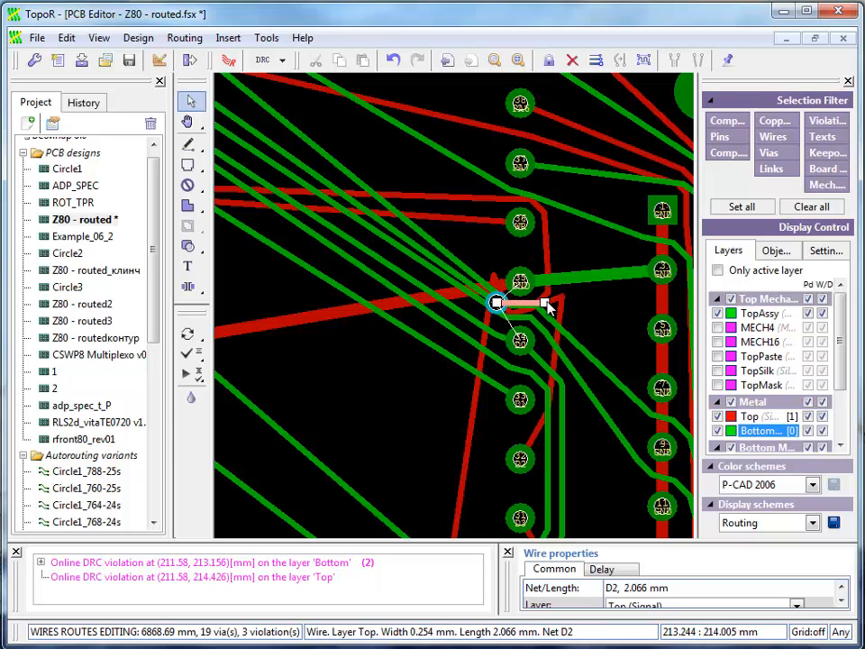
{"action": "left_click", "coordinate": [192, 375]}
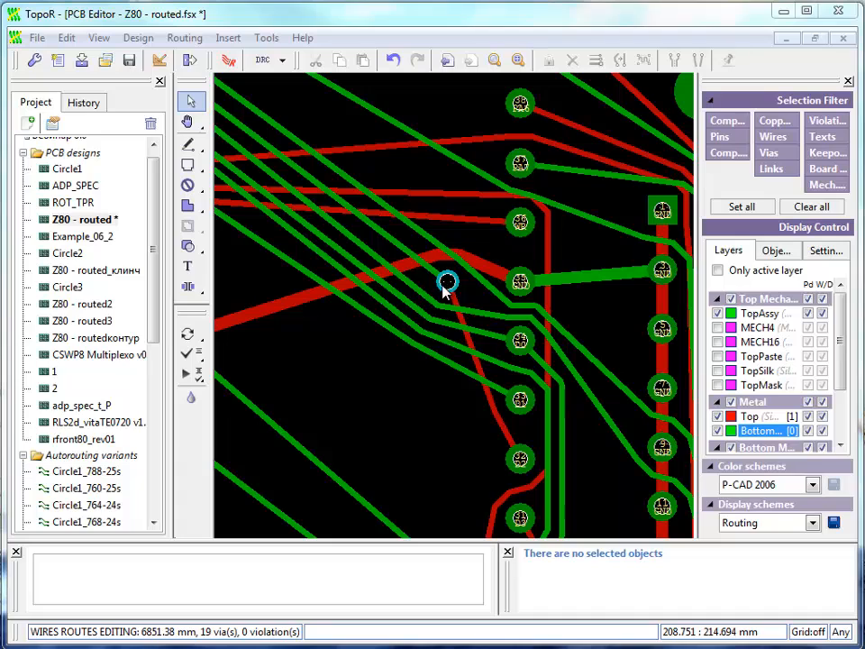
Move the A14 via to the opposite side of SW1's pin 11, adjust its Top-layer wire and optimize the routing.
{"action": "scroll", "coordinate": [448, 310], "scroll_direction": "down", "scroll_amount": 5}
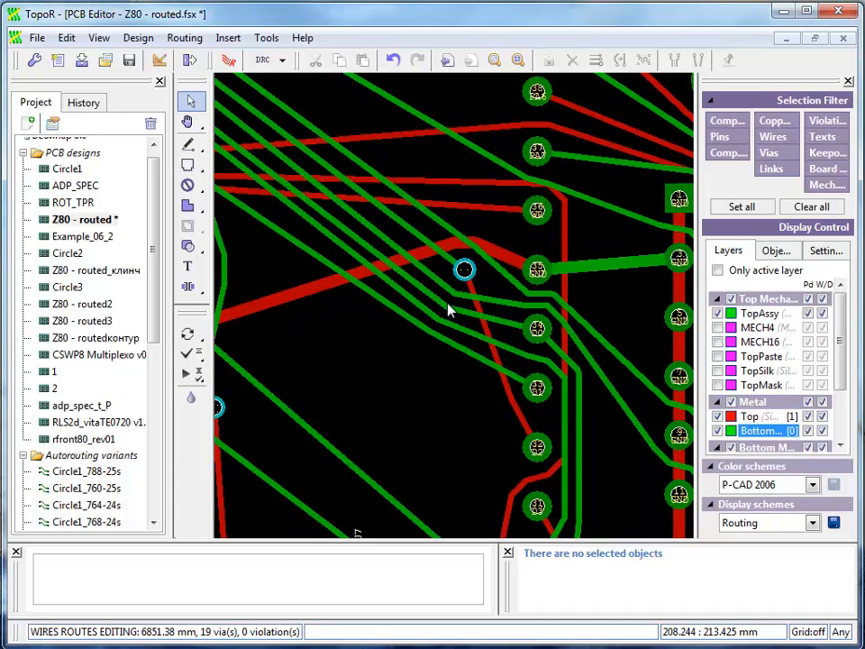
{"action": "scroll", "coordinate": [442, 313], "scroll_direction": "down", "scroll_amount": 2}
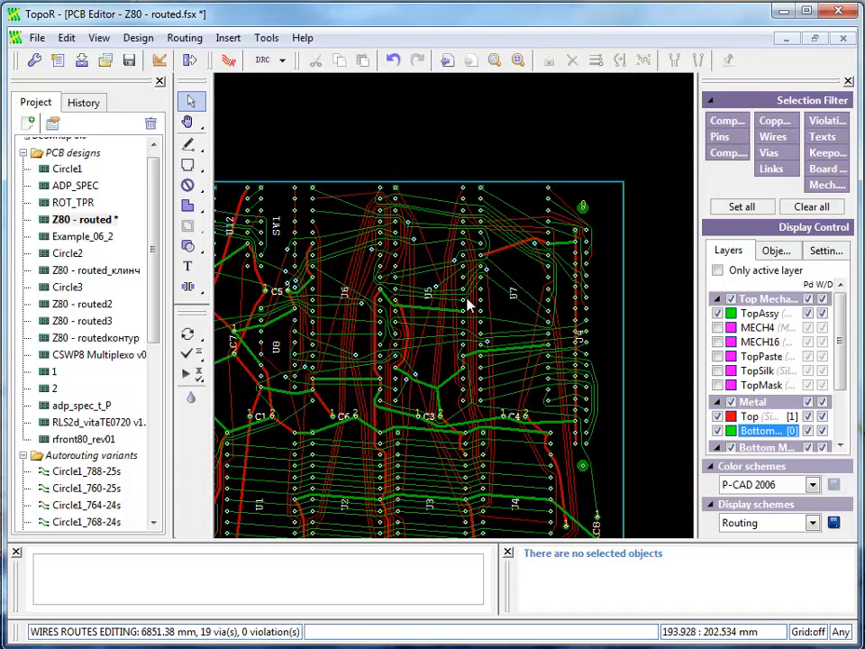
{"action": "middle_click_drag", "start_coordinate": [390, 320], "coordinate": [435, 287]}
{"action": "scroll", "coordinate": [369, 218], "scroll_direction": "up", "scroll_amount": 3}
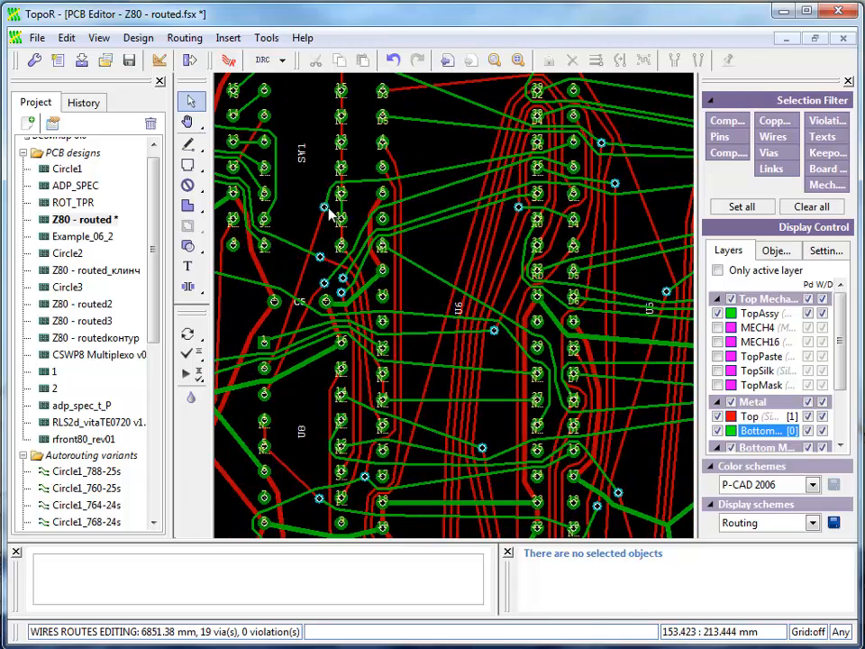
{"action": "left_click_drag", "start_coordinate": [323, 209], "coordinate": [358, 191]}
{"action": "left_click", "coordinate": [334, 239]}
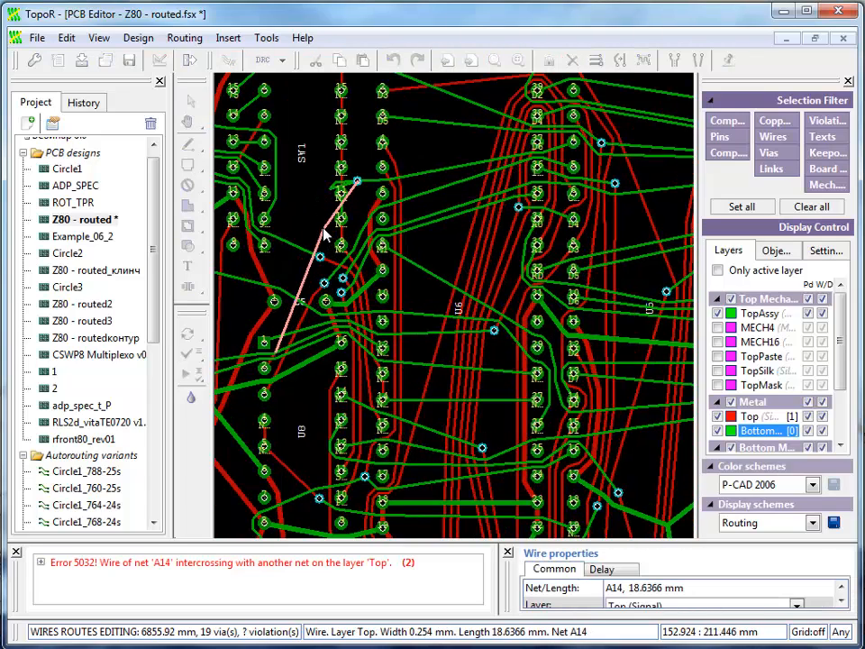
{"action": "left_click", "coordinate": [188, 372]}
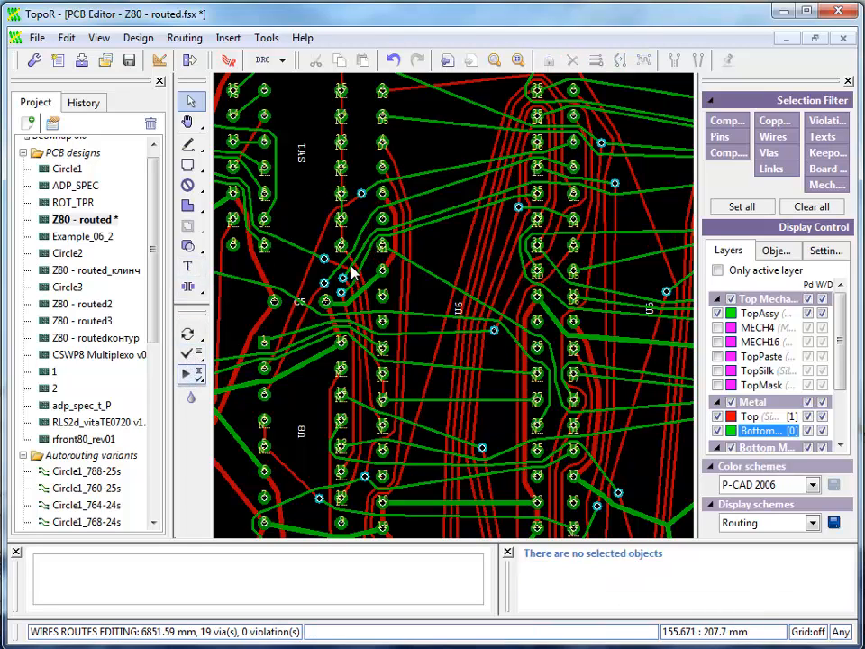
{"action": "scroll", "coordinate": [353, 275], "scroll_direction": "down", "scroll_amount": 3}
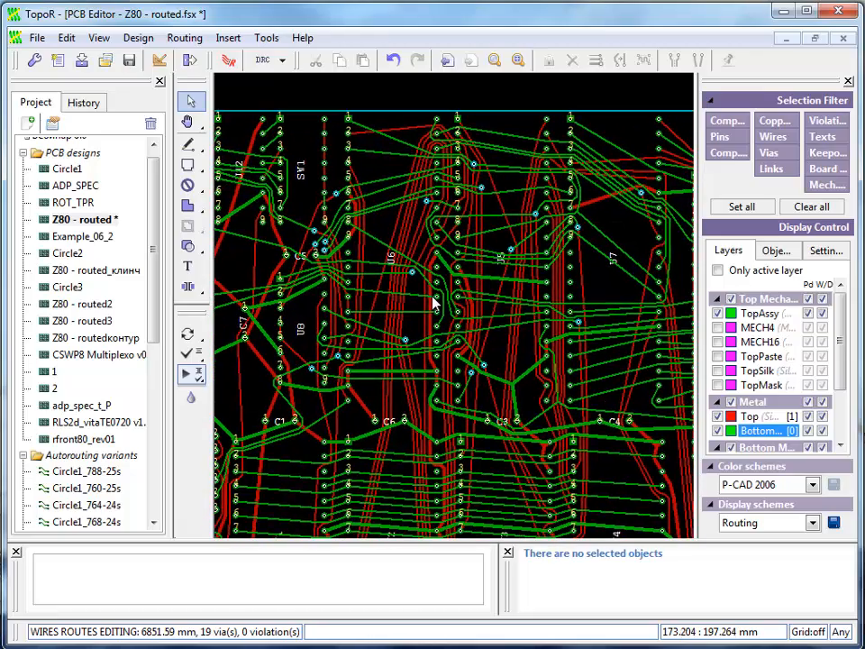
{"action": "scroll", "coordinate": [487, 366], "scroll_direction": "down", "scroll_amount": 3}
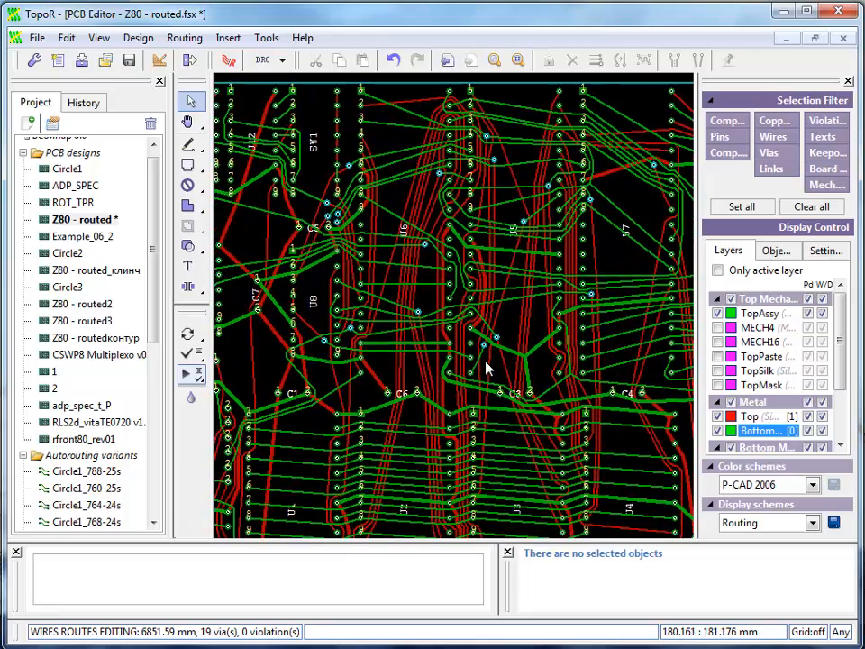
{"action": "scroll", "coordinate": [486, 367], "scroll_direction": "up", "scroll_amount": 1}
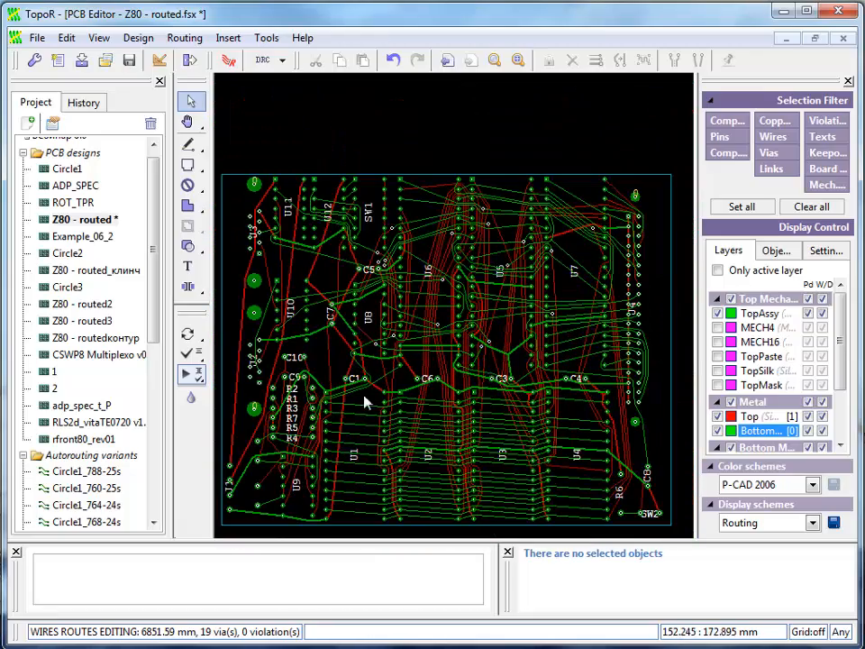